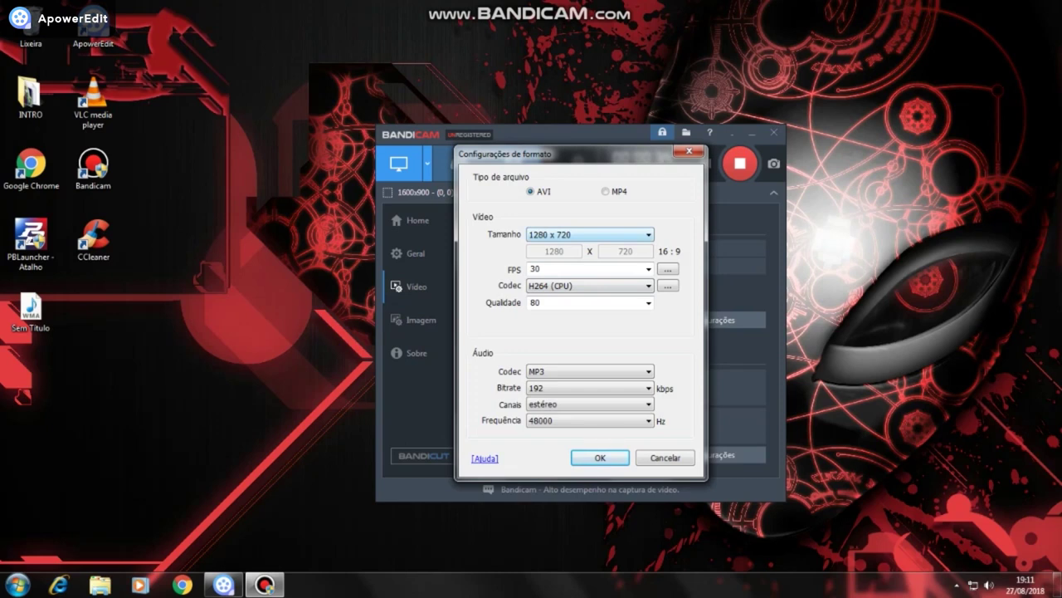
Review the video size and aspect ratio in the recording format settings and close them without changing anything.
left_click_drag(659, 252, 682, 251)
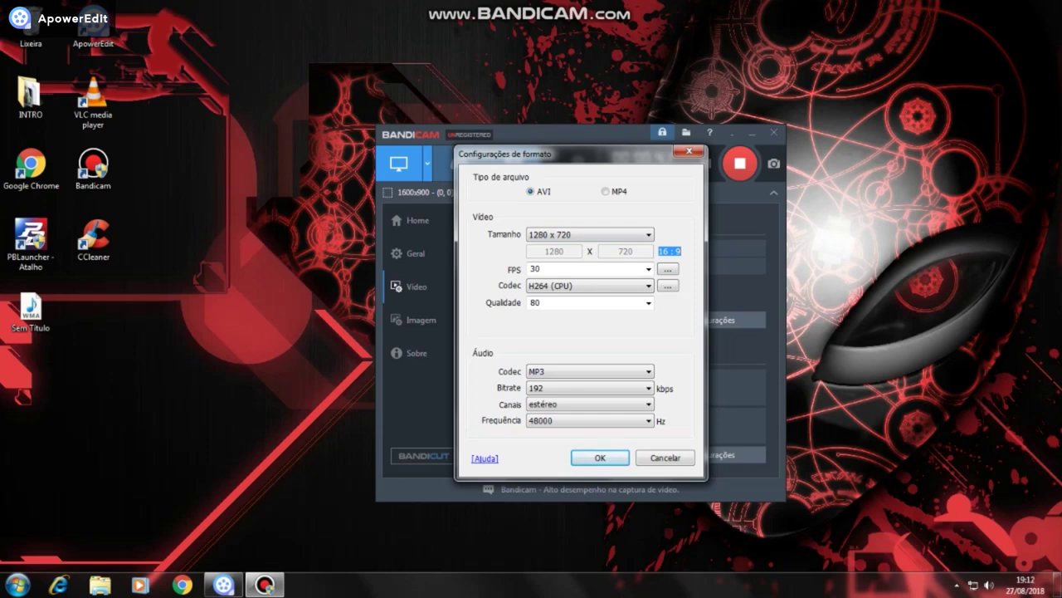
left_click_drag(4, 2, 1061, 585)
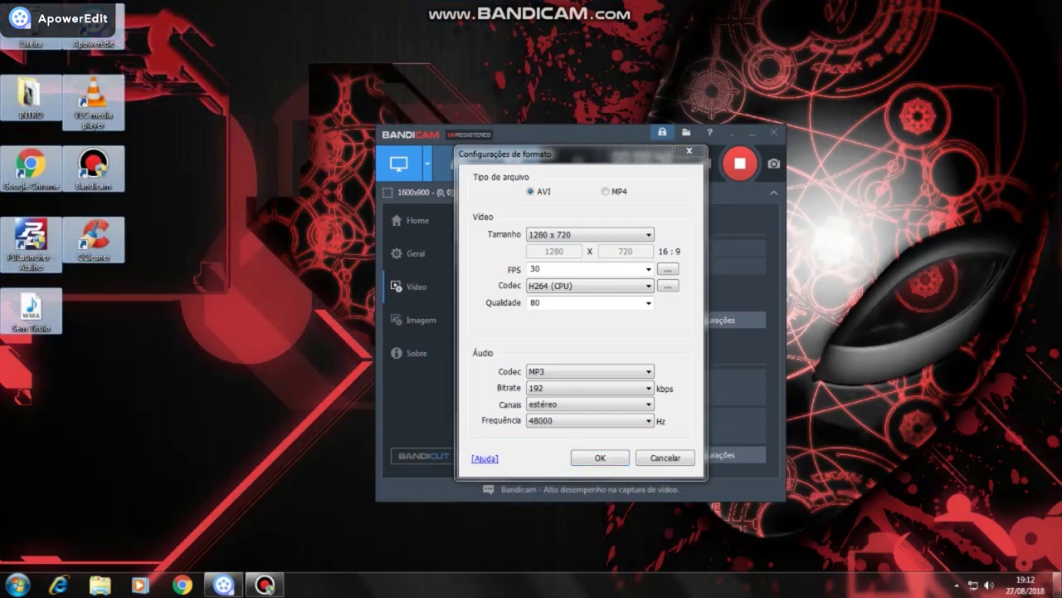
left_click(962, 498)
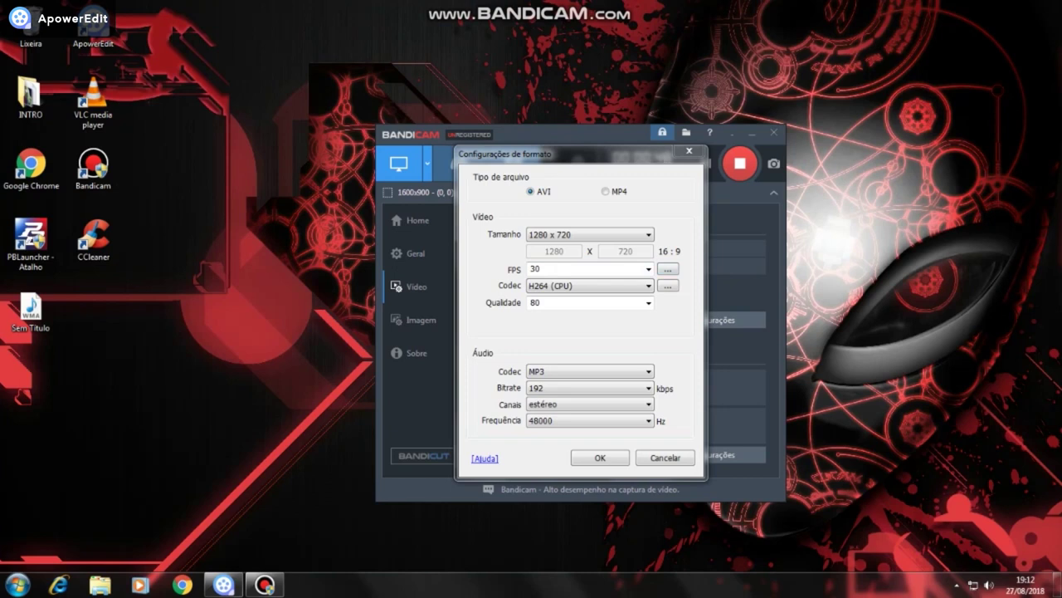
left_click(689, 152)
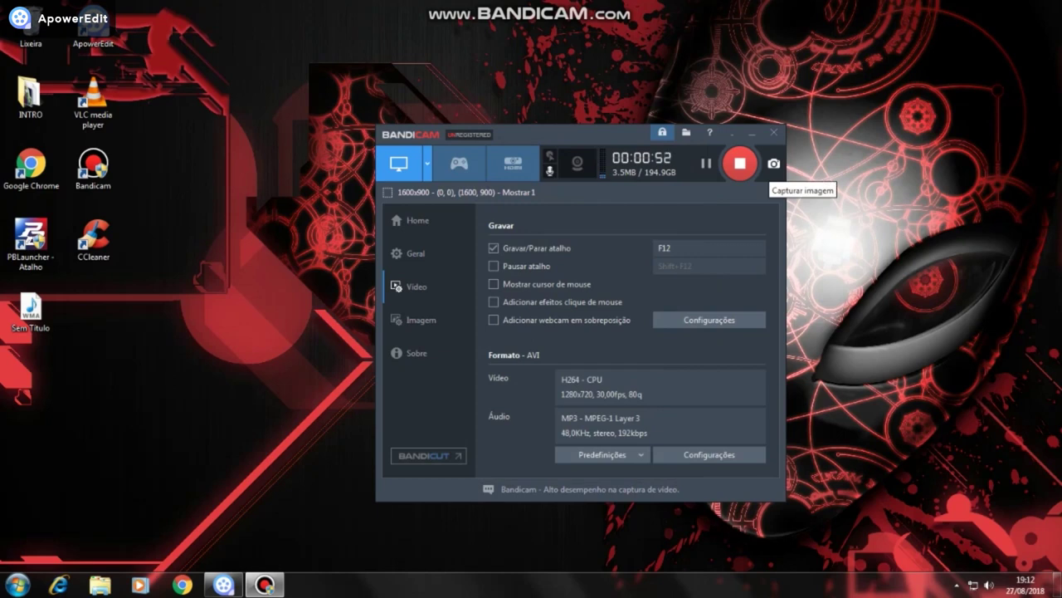
left_click(751, 133)
right_click(482, 111)
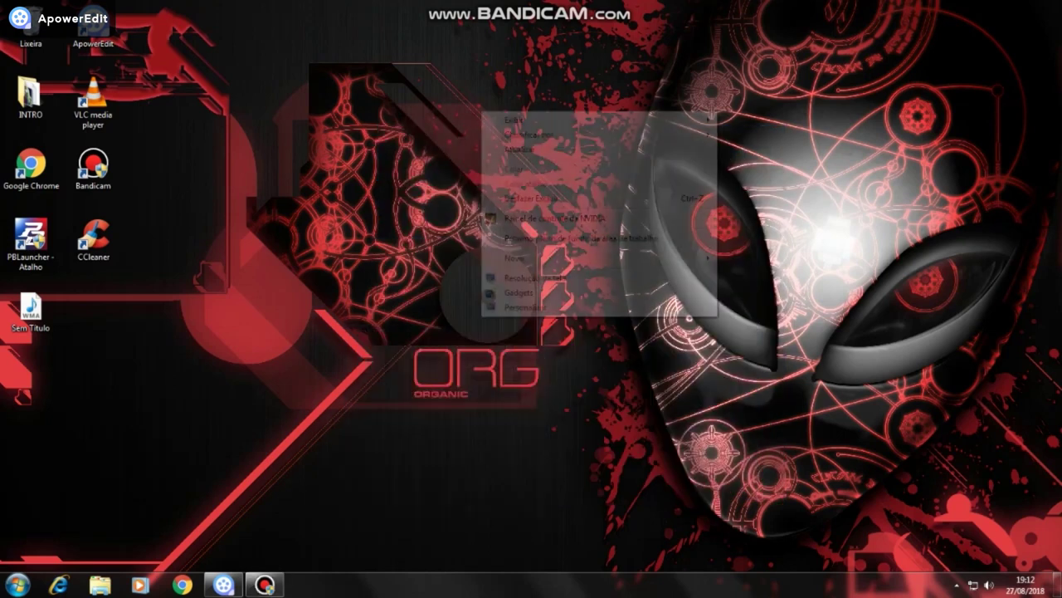
left_click(519, 149)
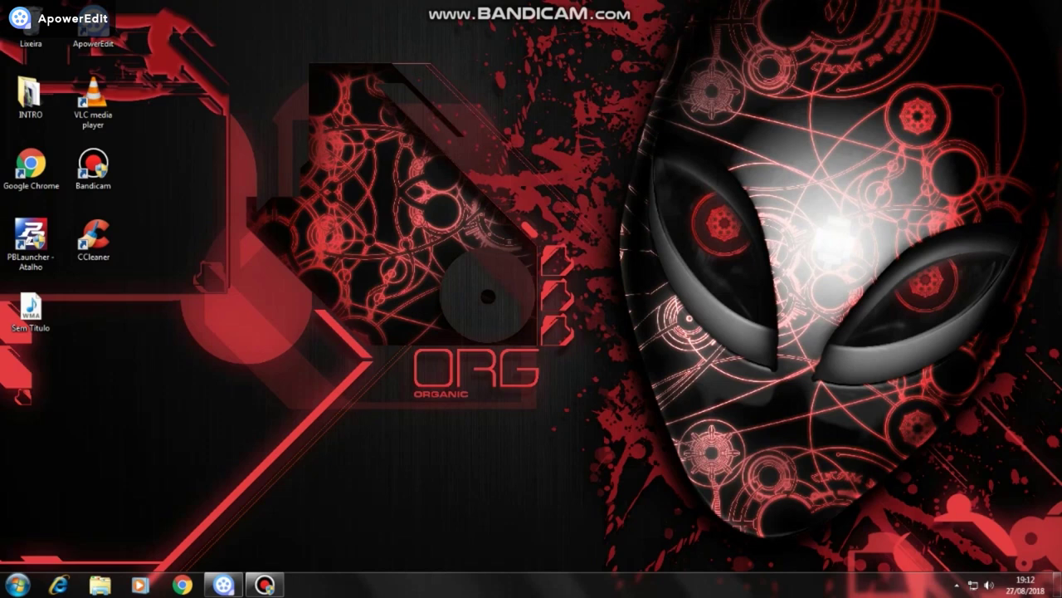
right_click(325, 114)
left_click(361, 154)
Try to switch Bandicam to game recording mode, decline interrupting the current recording, and return to the video settings.
left_click(265, 585)
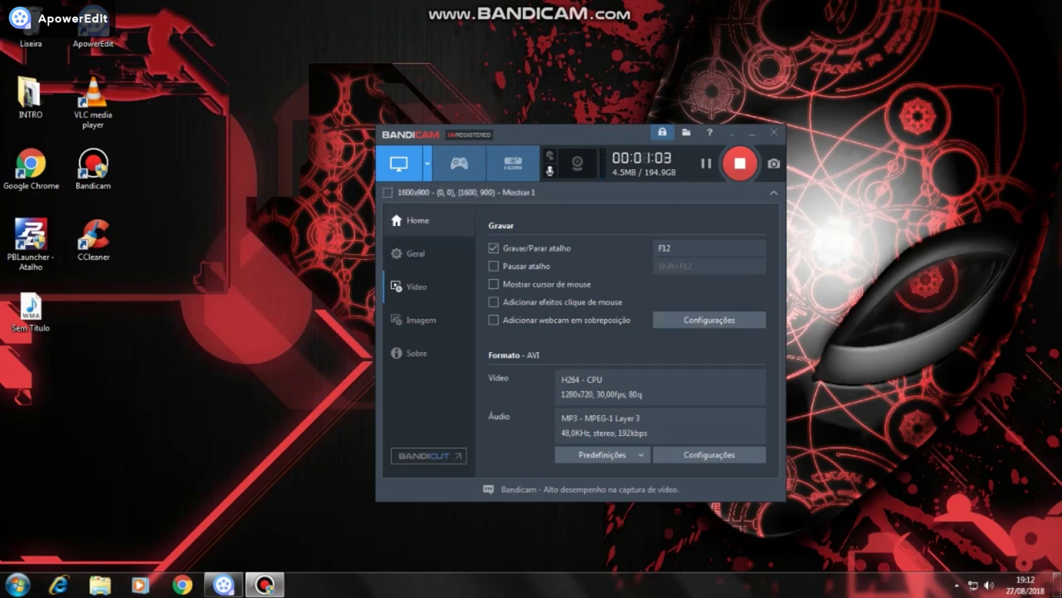
left_click(417, 221)
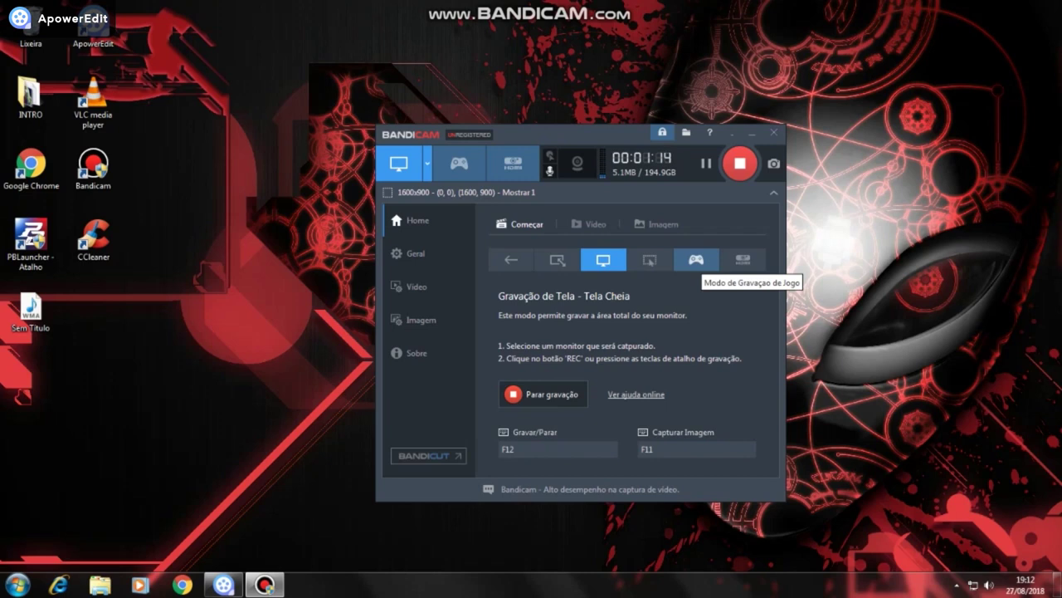
left_click(695, 260)
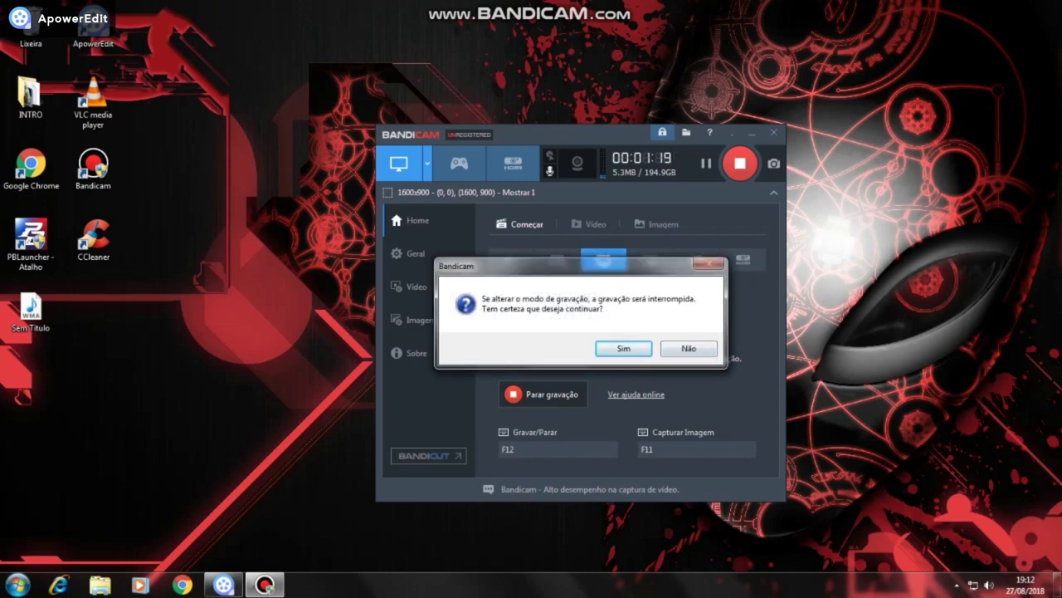
left_click(689, 348)
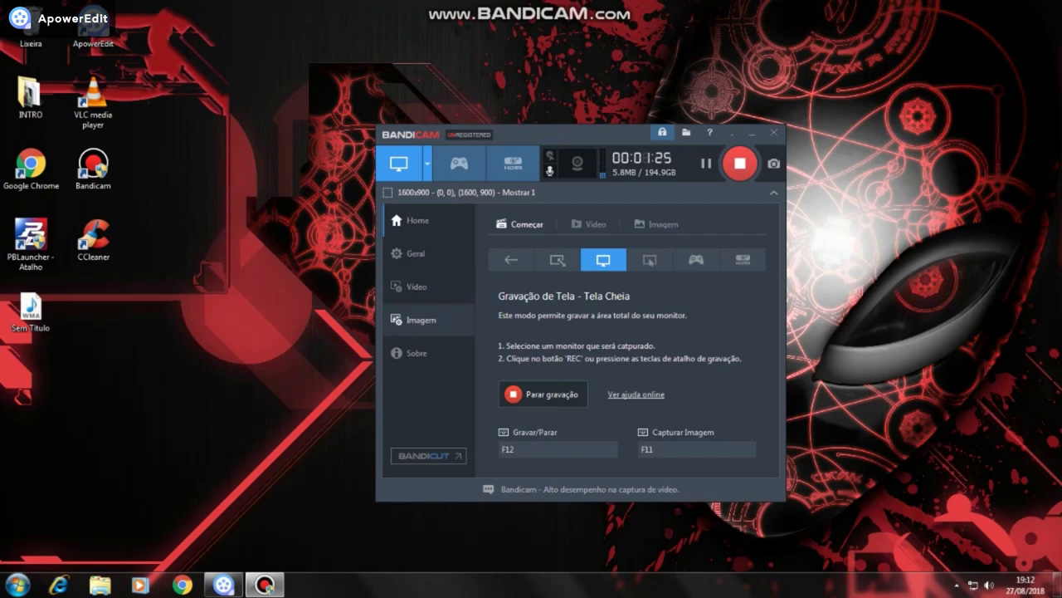
left_click(417, 286)
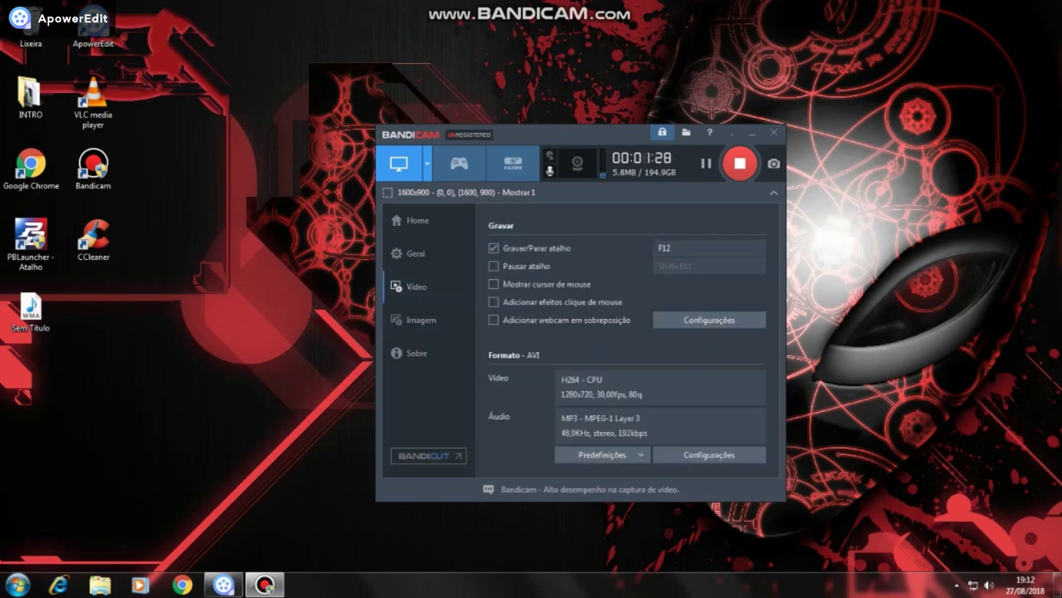
Minimize Bandicam, switch to ApowerEdit, and position its restored window so the whole timeline fits on screen.
left_click(751, 132)
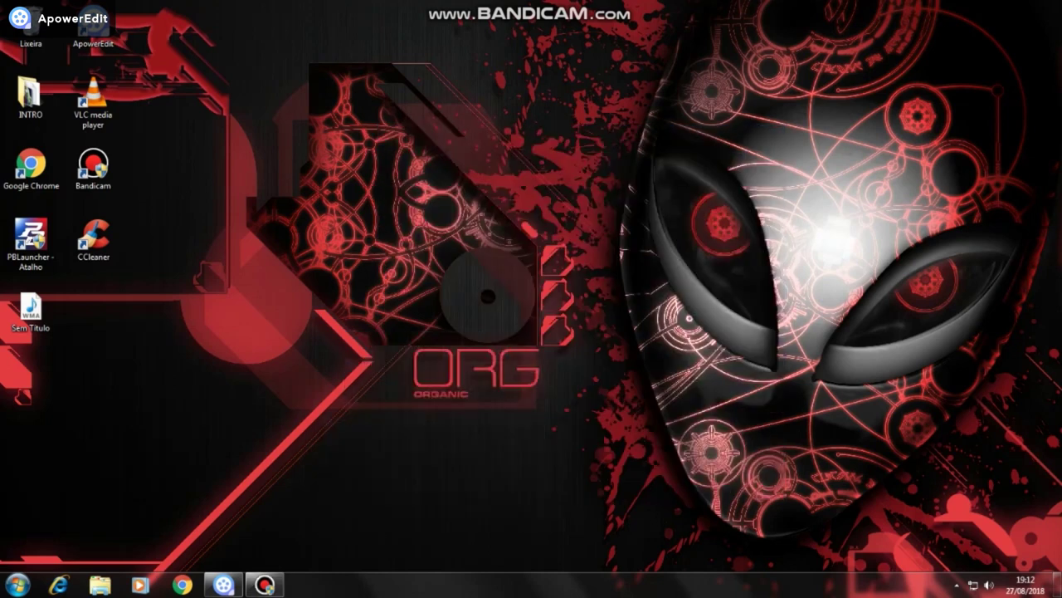
left_click(223, 585)
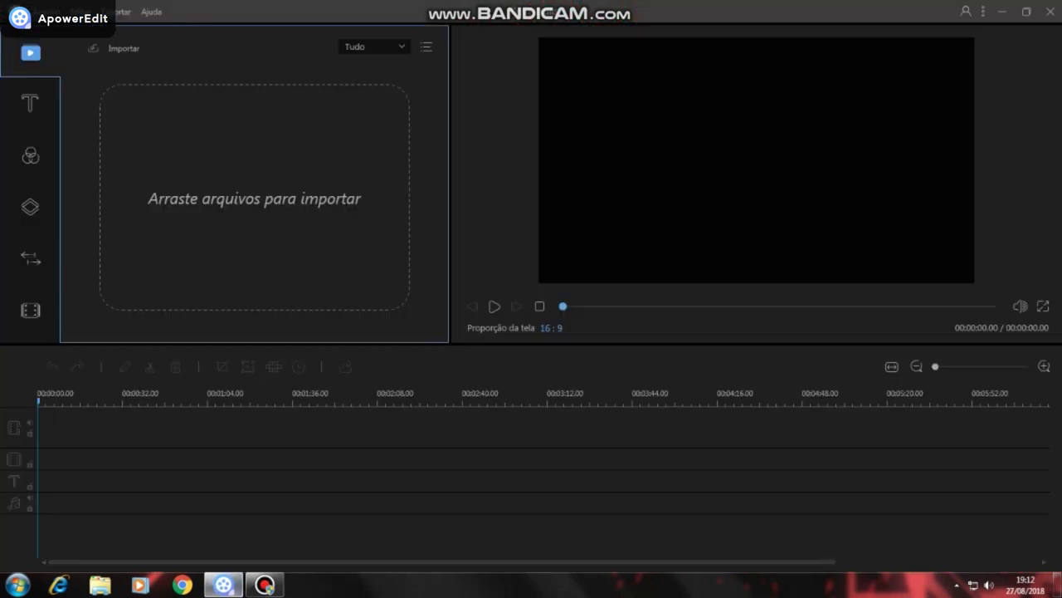
left_click(1025, 11)
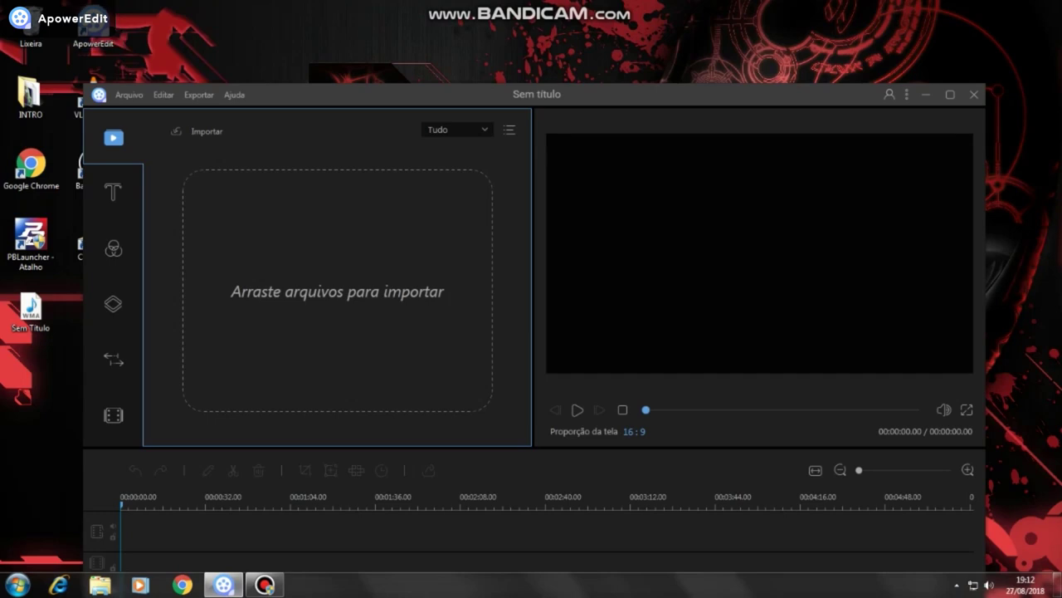
left_click_drag(465, 95, 496, 15)
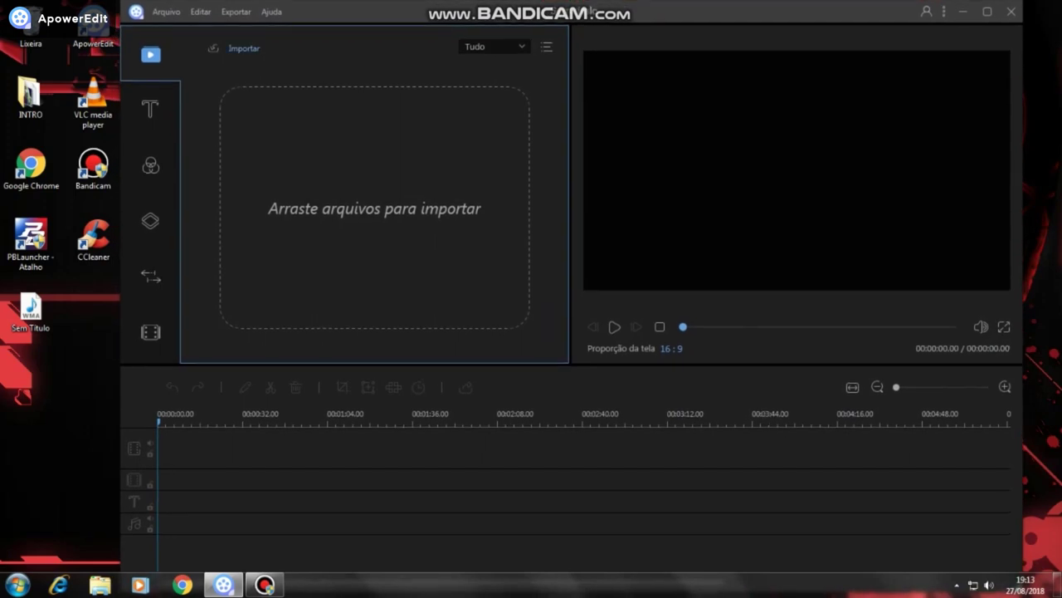
Import the PointBlank gameplay video and place it at the start of the video track.
left_click(243, 48)
left_click(269, 69)
double_click(272, 125)
left_click(317, 138)
double_click(319, 152)
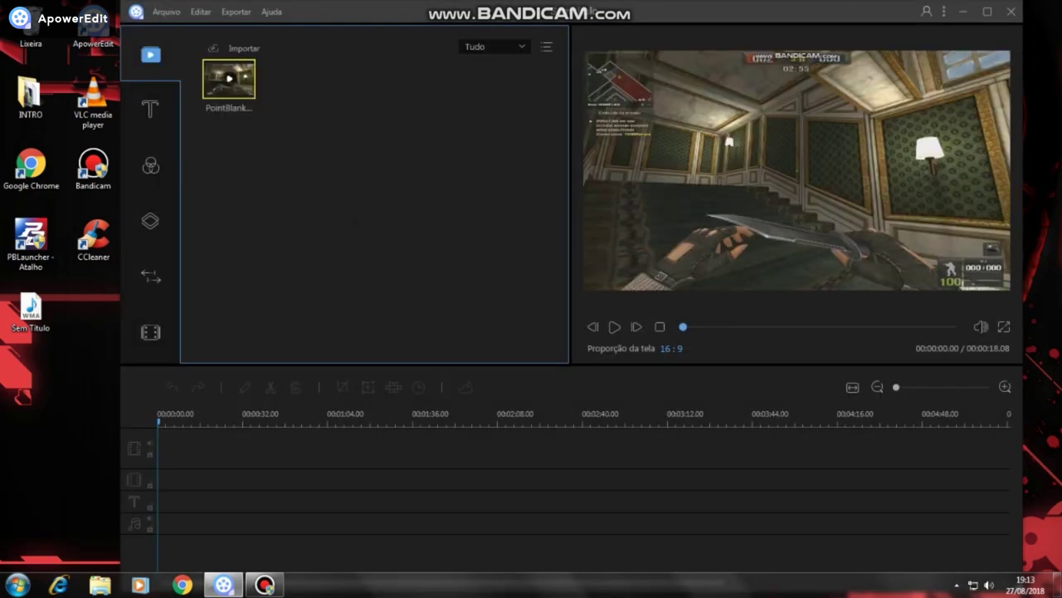
left_click_drag(591, 12, 586, 13)
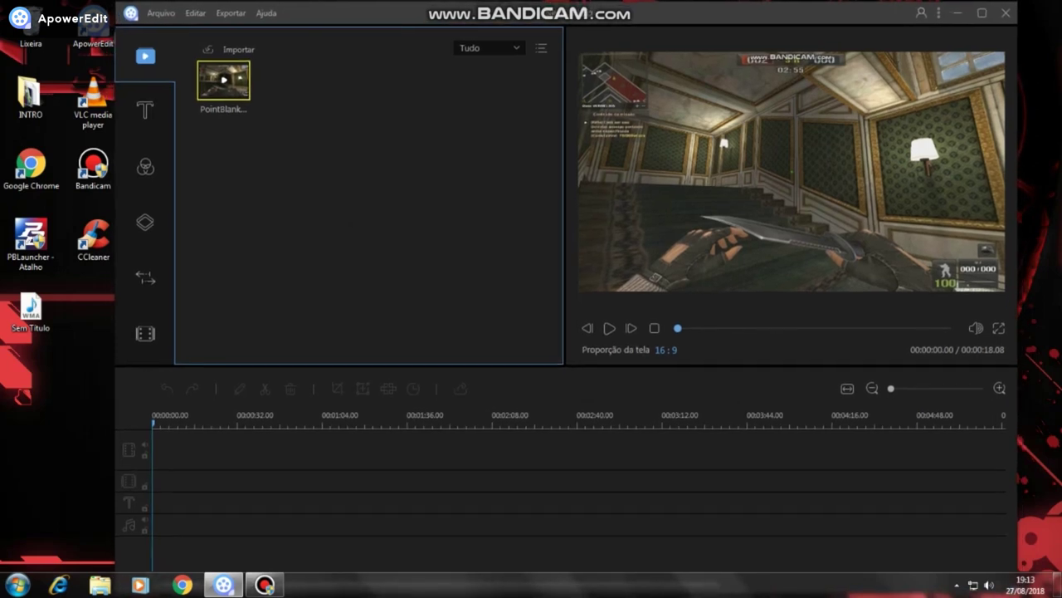
left_click_drag(223, 79, 193, 445)
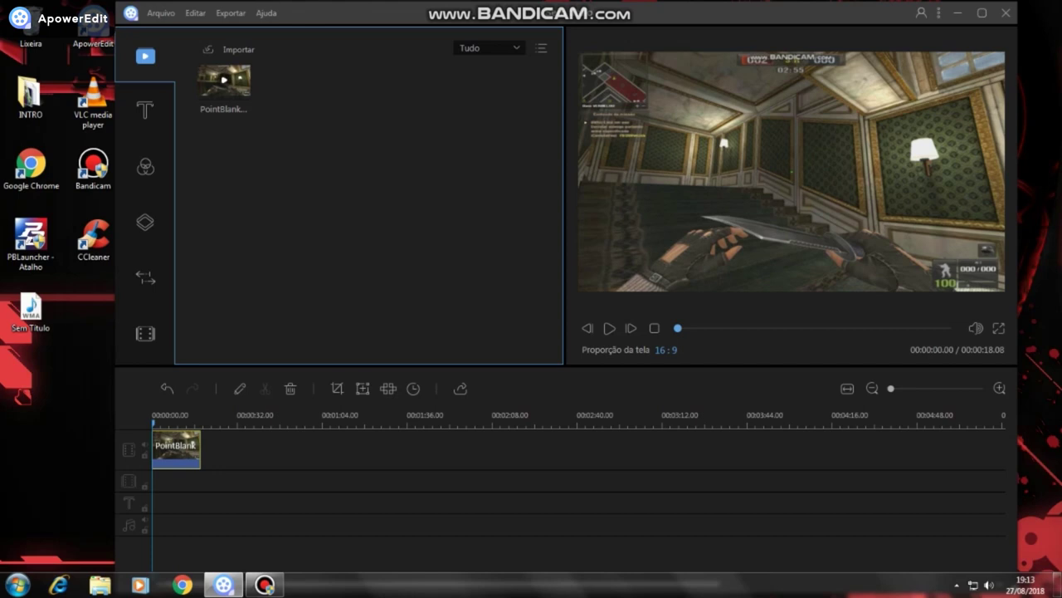
Play the PointBlank clip and split it at 00:00:10.14.
left_click(999, 389)
left_click(999, 388)
left_click(999, 389)
left_click(999, 388)
left_click(999, 388)
left_click(999, 388)
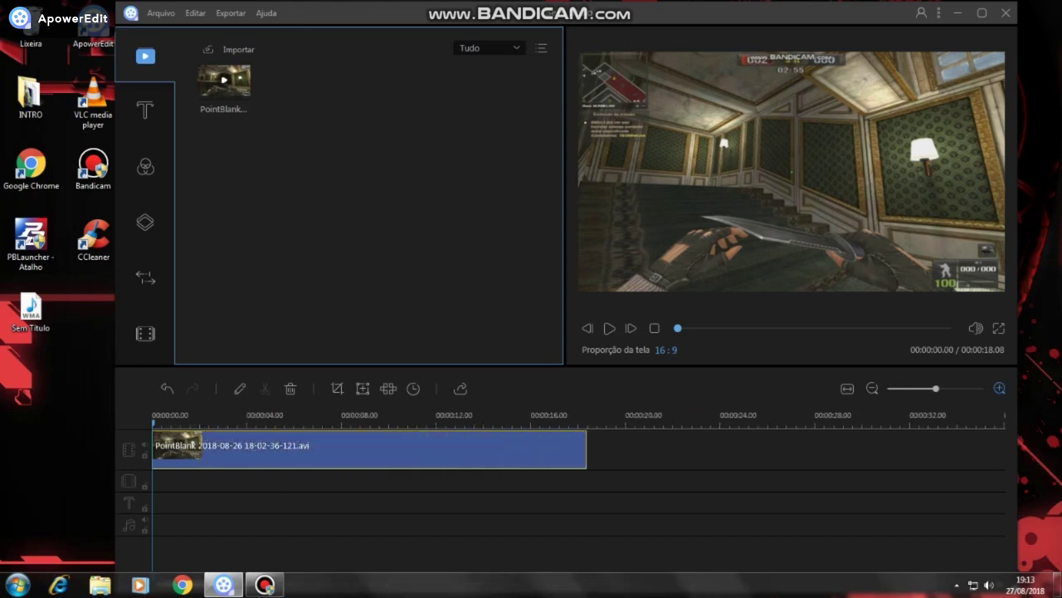
left_click(1000, 388)
left_click(999, 389)
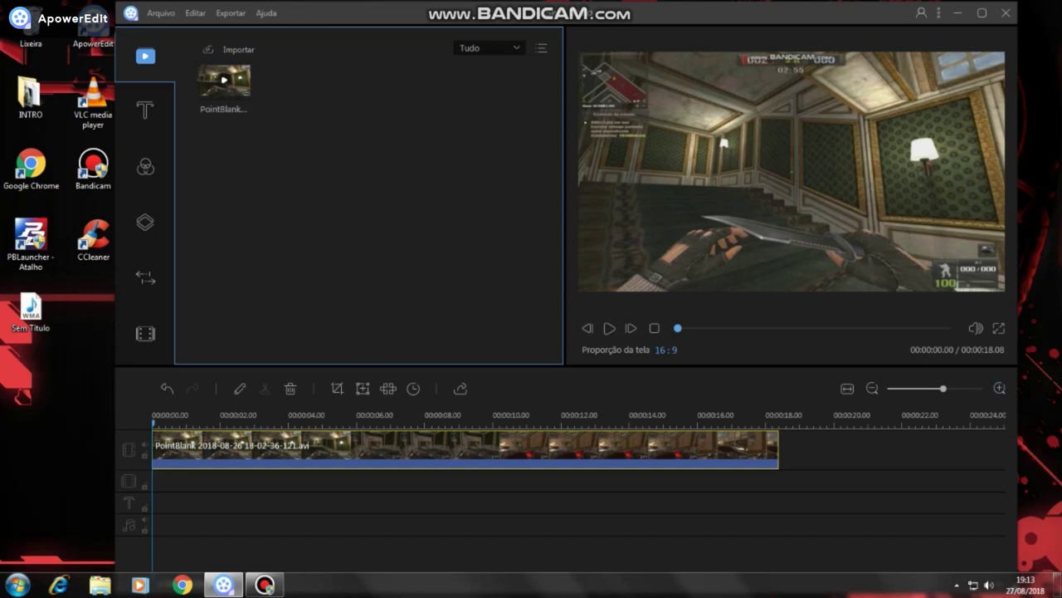
key("space")
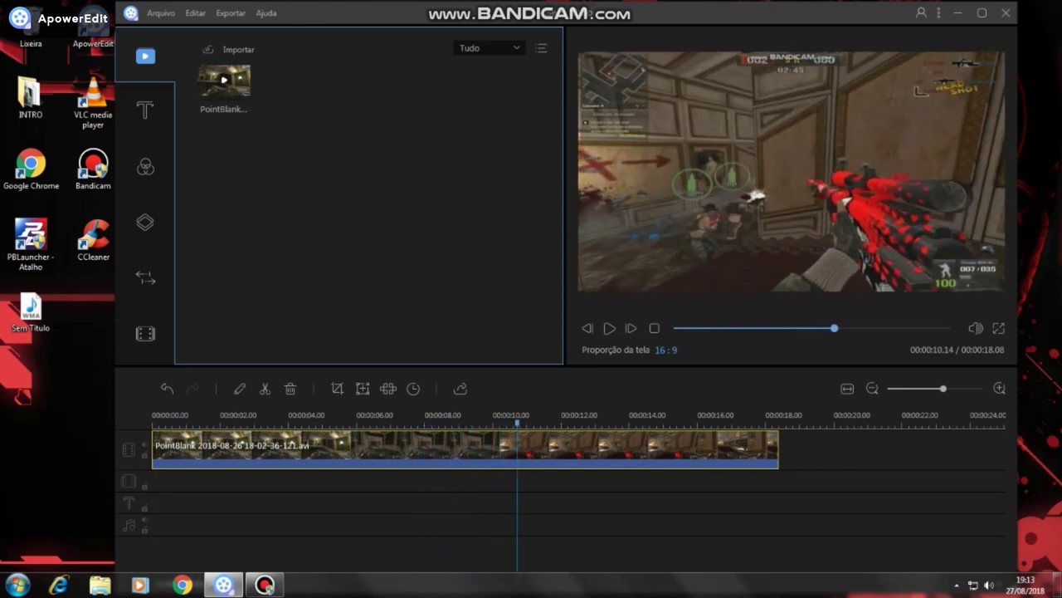
left_click(265, 388)
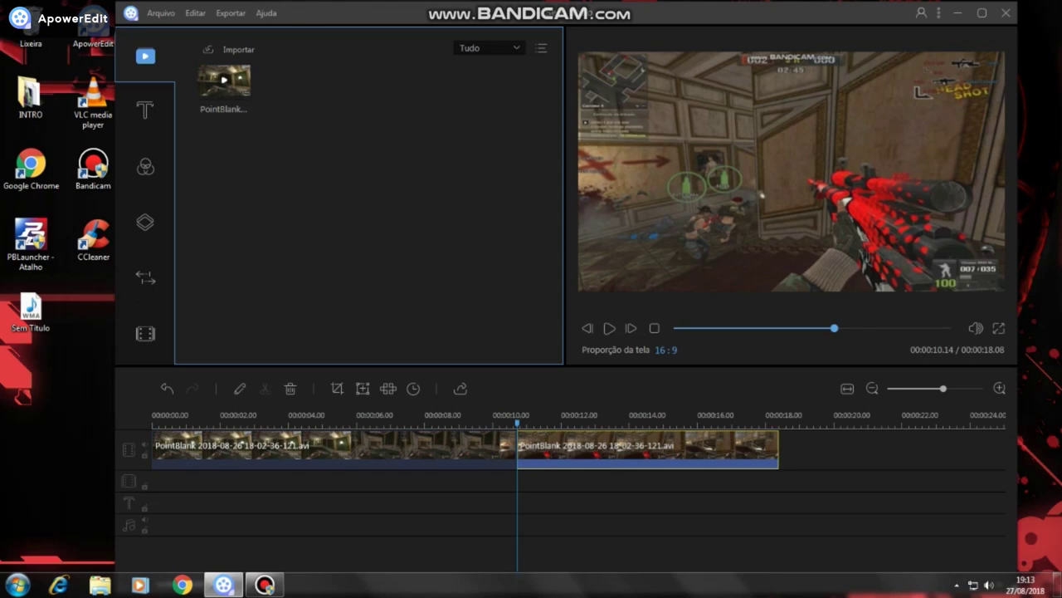
Split the first segment at about 00:00:05.10 and delete the piece between the two cuts.
left_click_drag(517, 423, 339, 424)
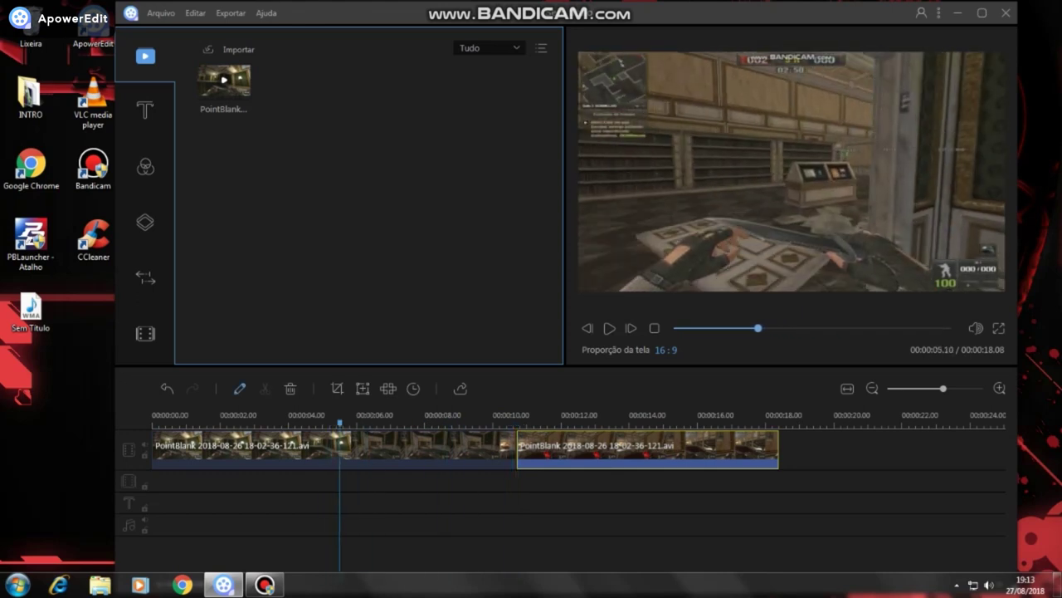
left_click(349, 449)
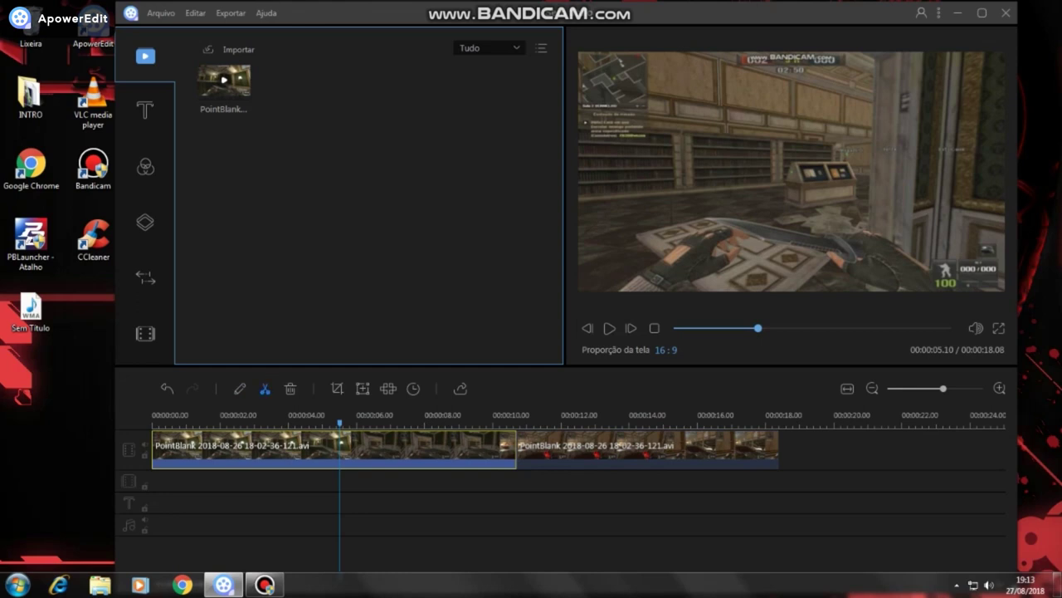
left_click(265, 388)
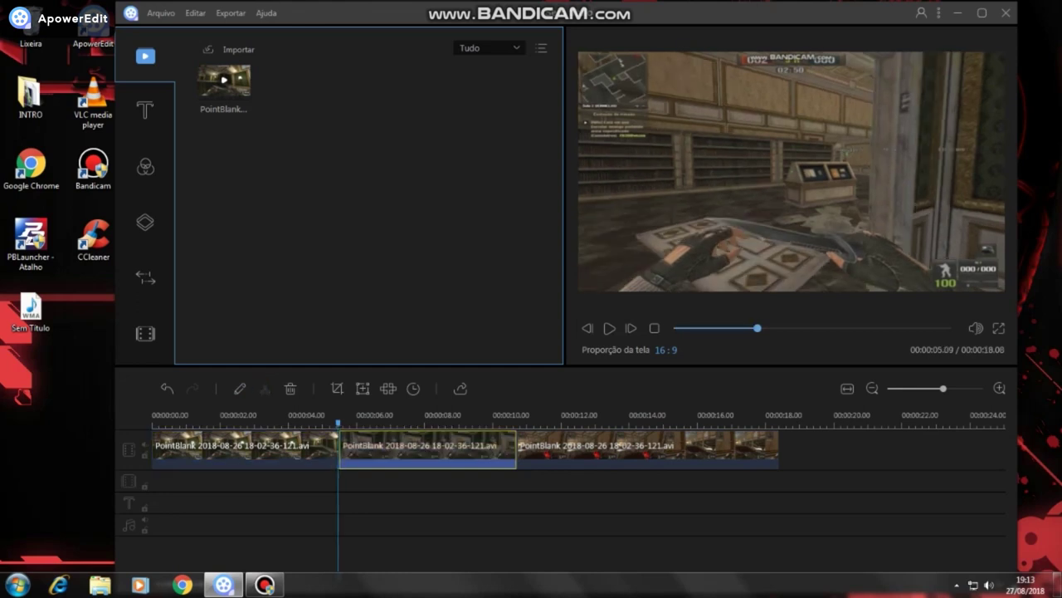
right_click(397, 451)
left_click(419, 440)
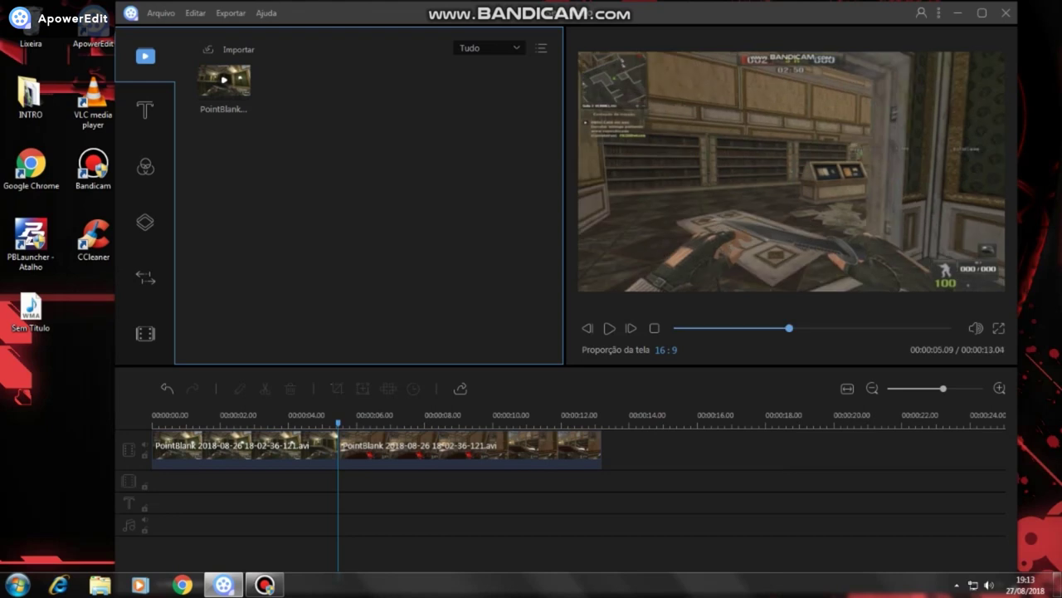
Play back the timeline across the join between the two remaining segments.
left_click(290, 423)
key("space")
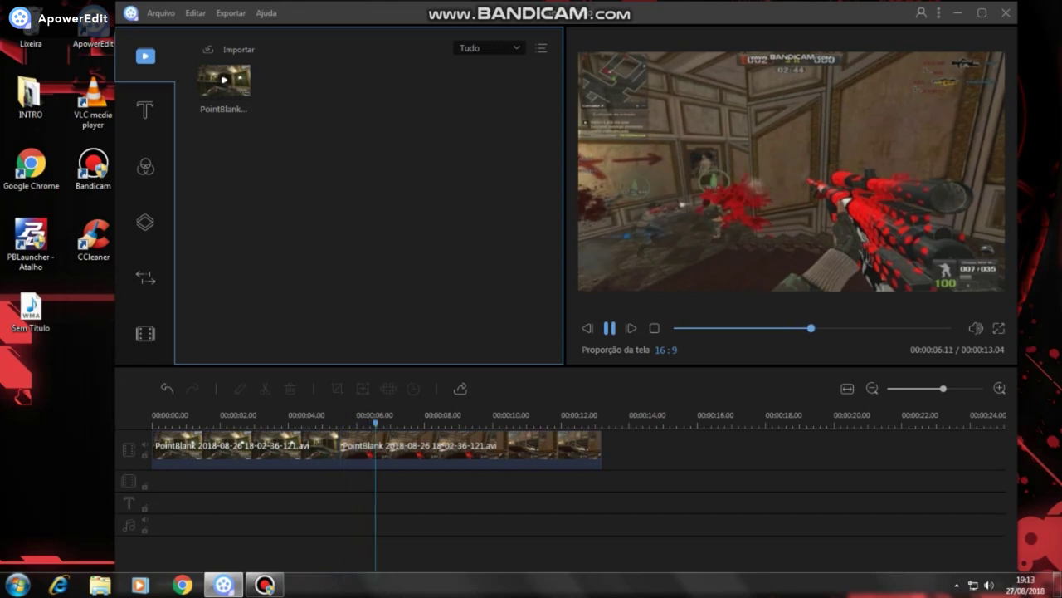
scroll(553, 449, "up", 4)
left_click(553, 449)
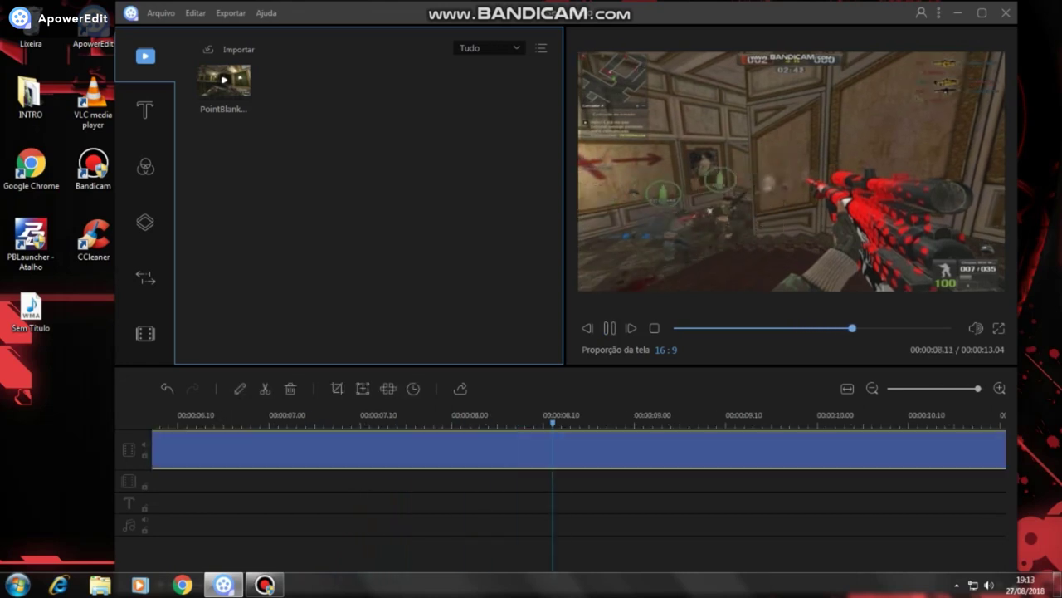
key("space")
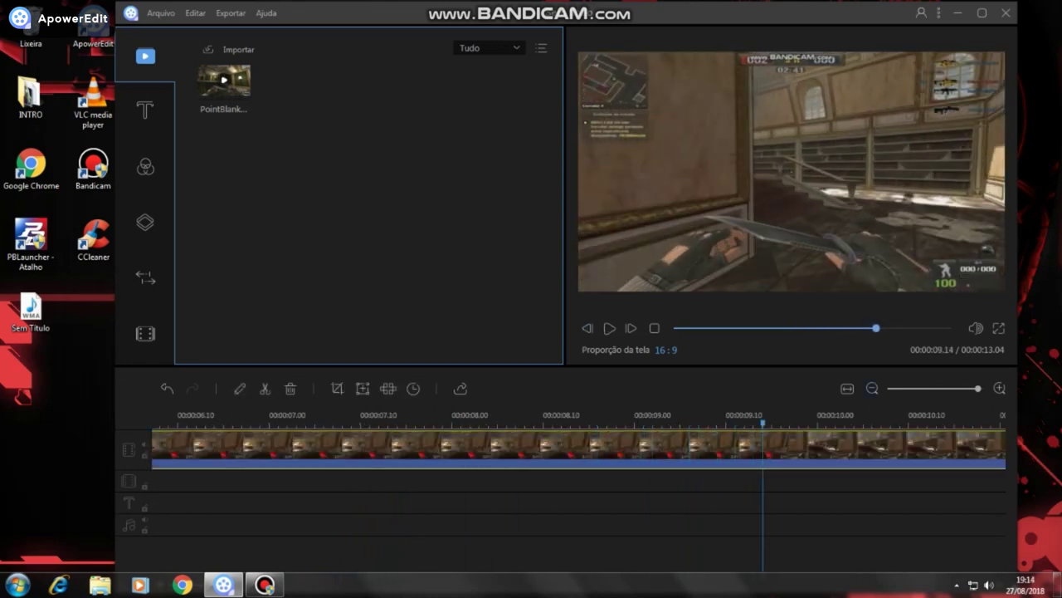
Set the second segment's playback speed to 3.6x.
left_click(872, 388)
left_click(873, 388)
left_click(872, 388)
left_click(872, 389)
left_click(873, 389)
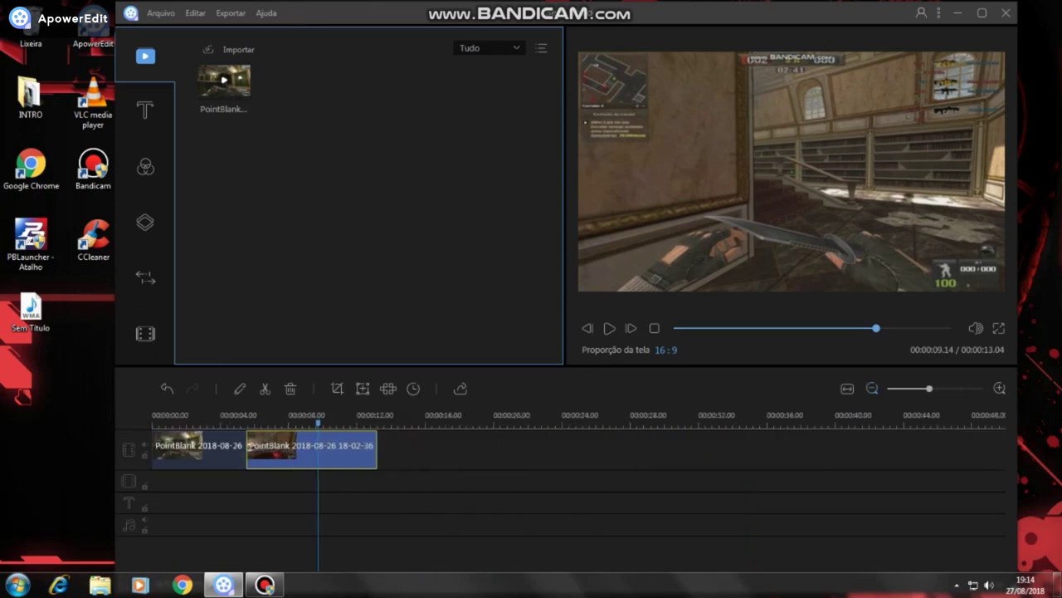
left_click_drag(318, 423, 250, 423)
right_click(274, 438)
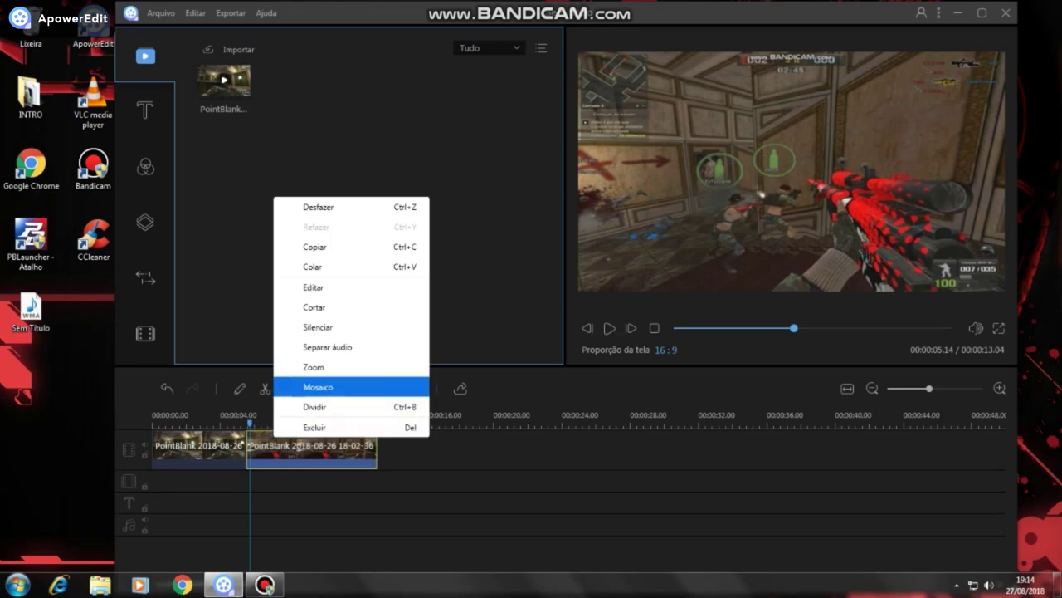
left_click(314, 287)
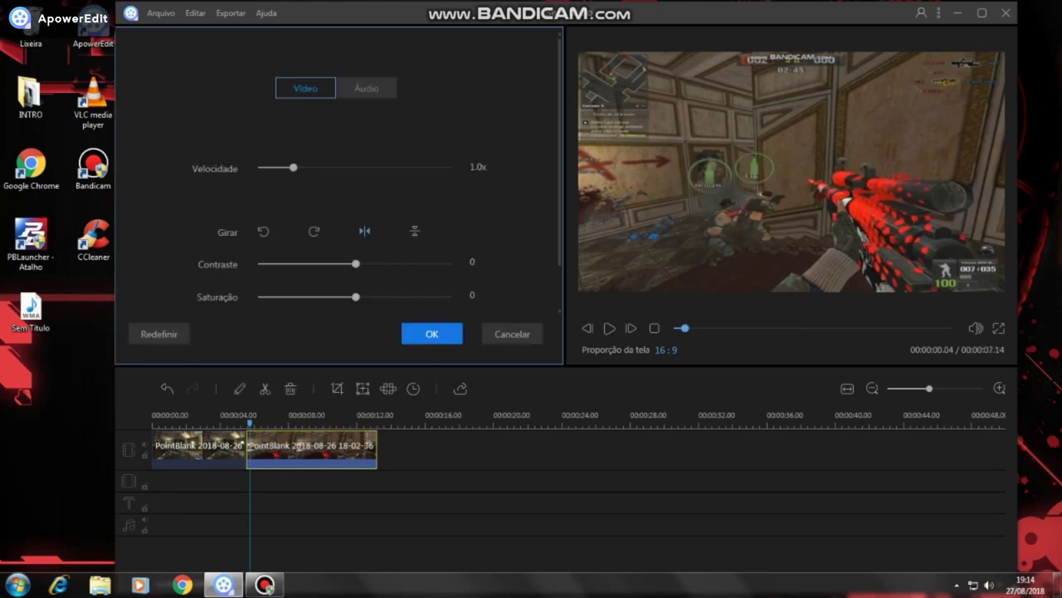
left_click_drag(293, 167, 395, 168)
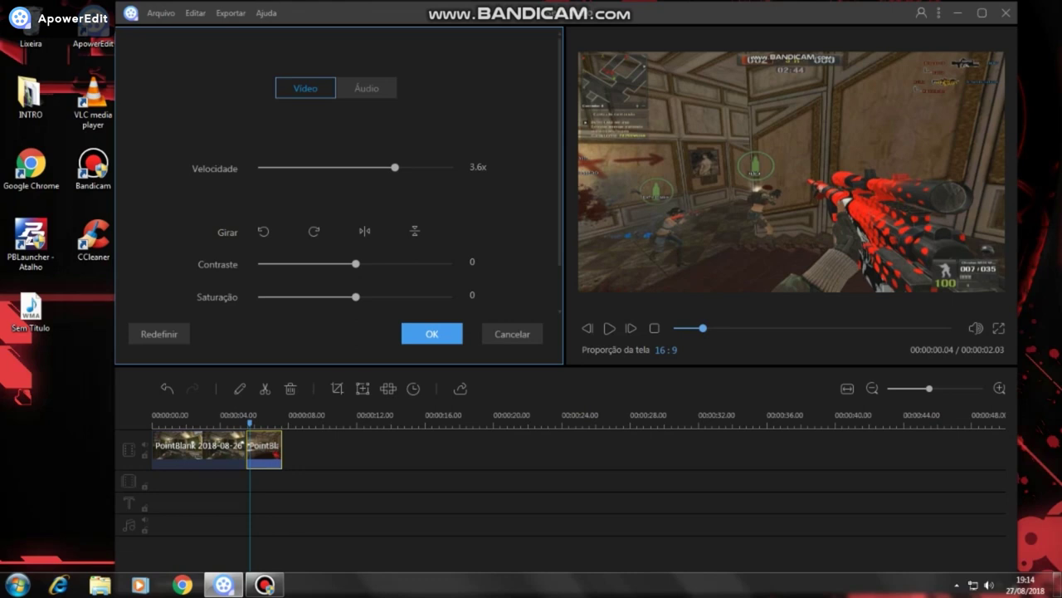
left_click(431, 334)
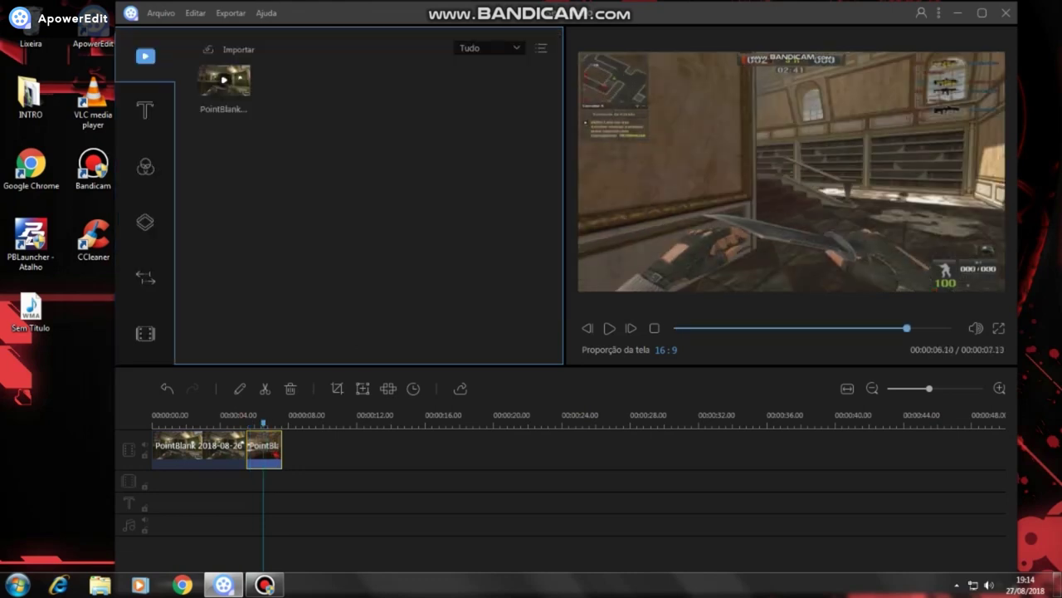
Split the sped-up second segment at about 00:00:06.10.
left_click(264, 388)
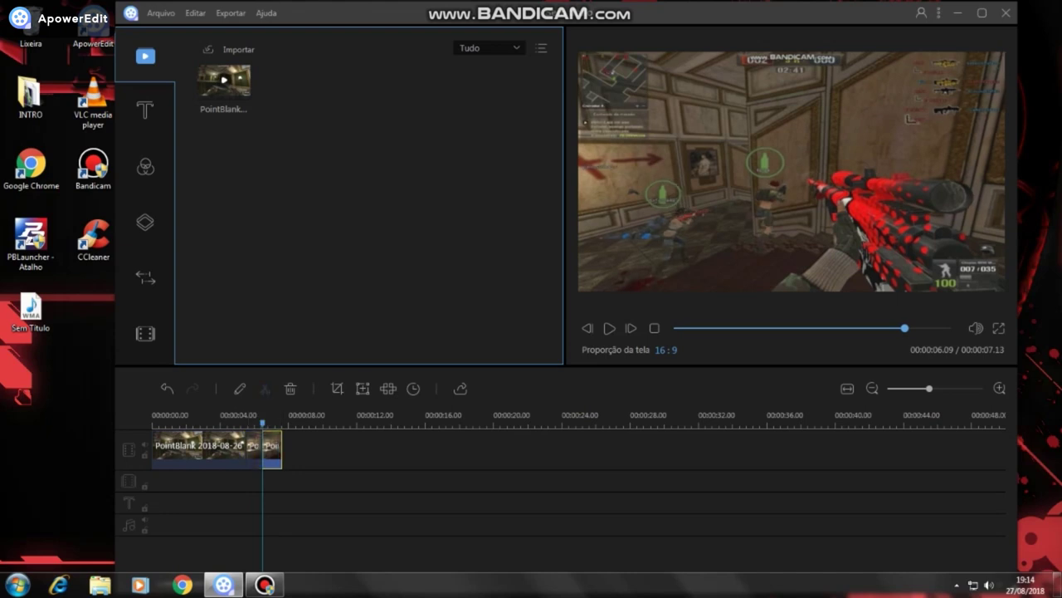
Set the last timeline segment's playback speed to 0.3x, contrast to 30 and saturation to 33.
left_click(273, 450)
right_click(276, 441)
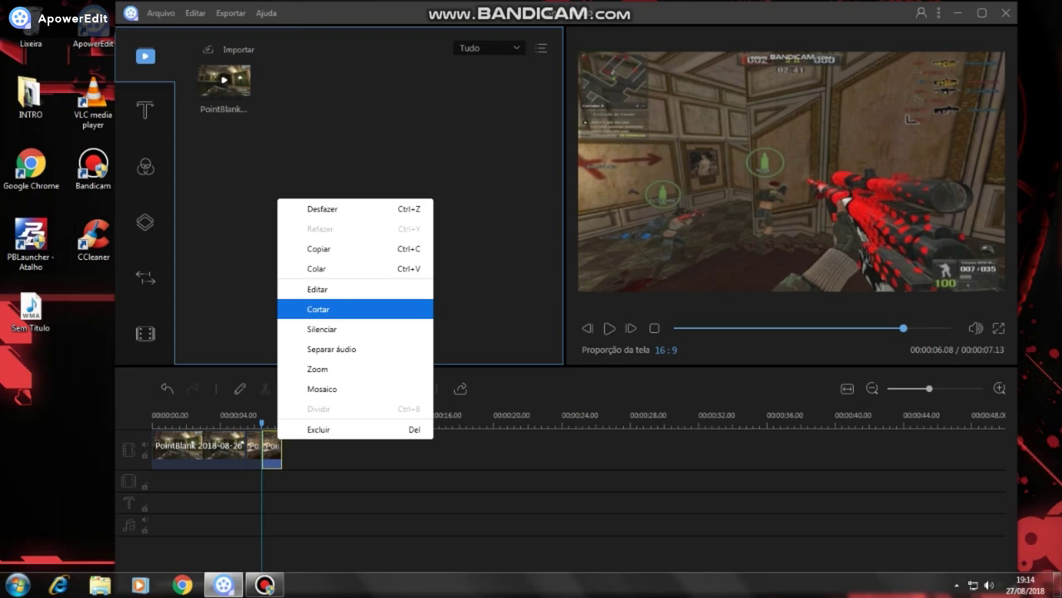
left_click(299, 287)
left_click_drag(395, 167, 266, 167)
left_click_drag(355, 264, 382, 263)
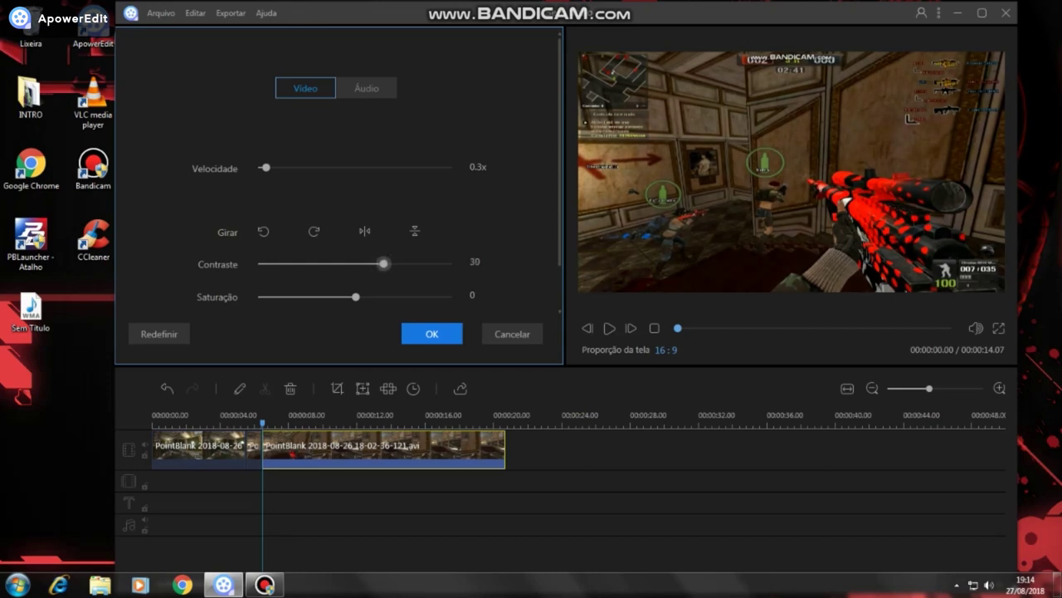
left_click_drag(355, 296, 386, 297)
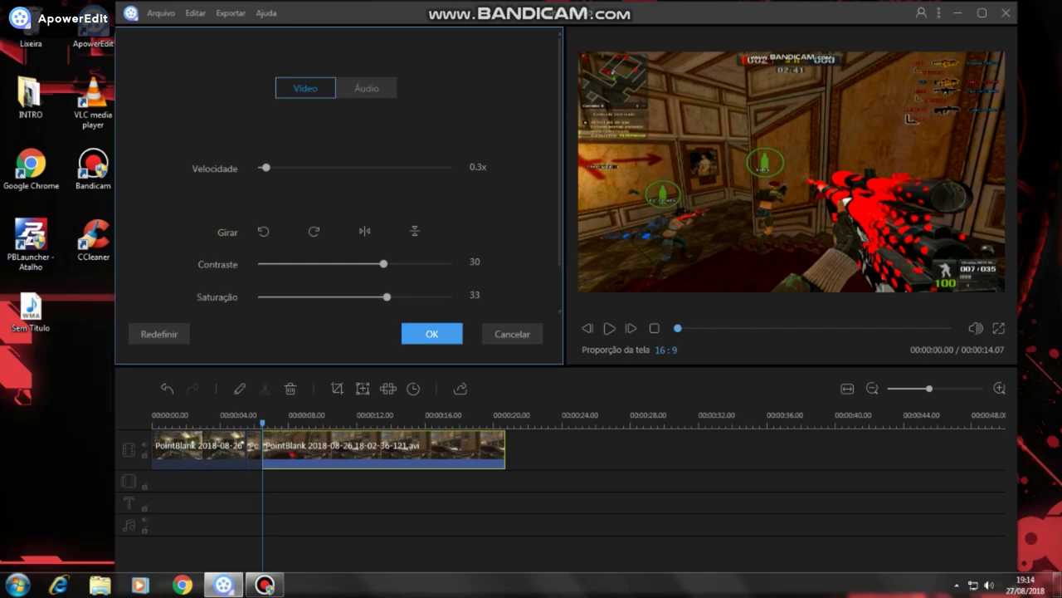
left_click(431, 334)
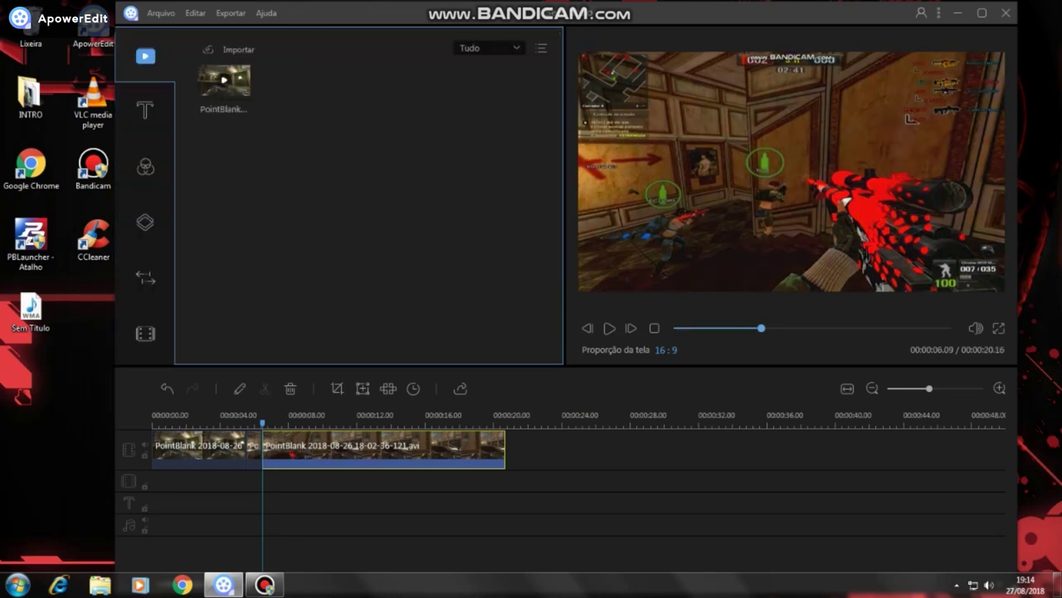
Slow the last segment further to 0.2x and play back the timeline.
right_click(297, 458)
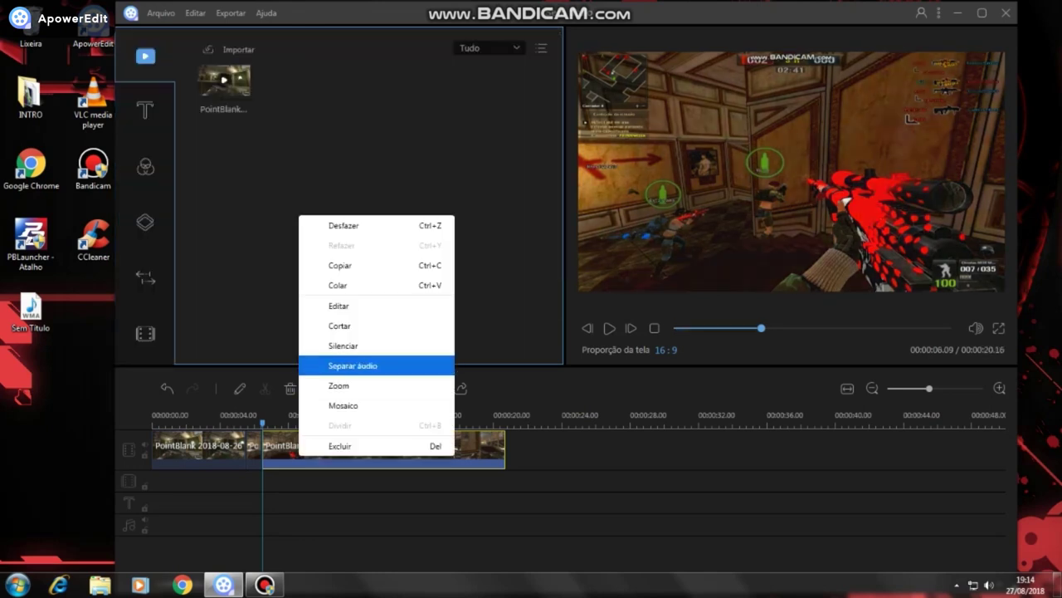
left_click(323, 301)
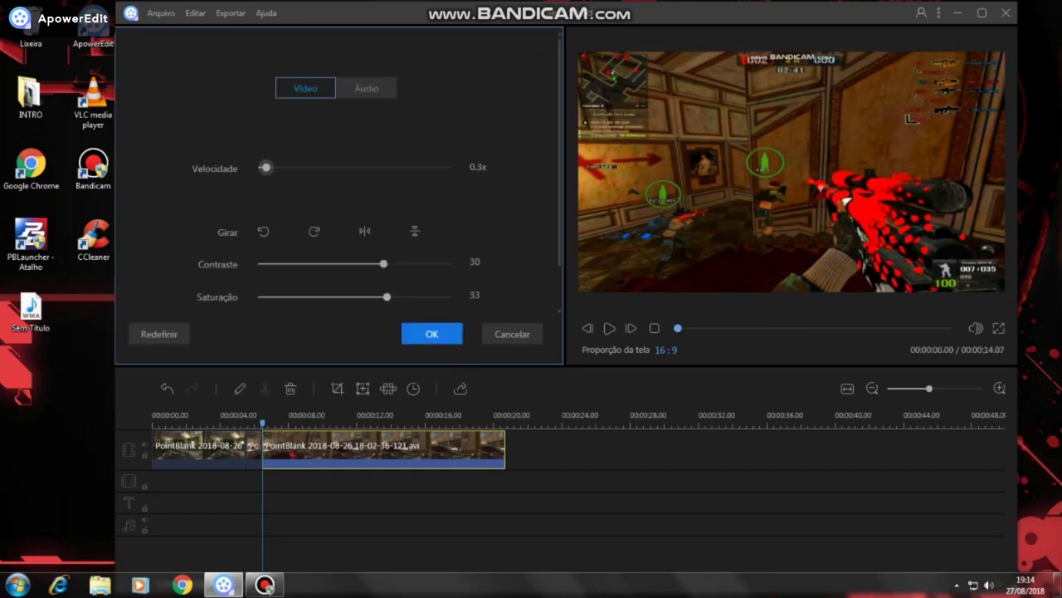
left_click_drag(266, 167, 262, 167)
left_click(431, 334)
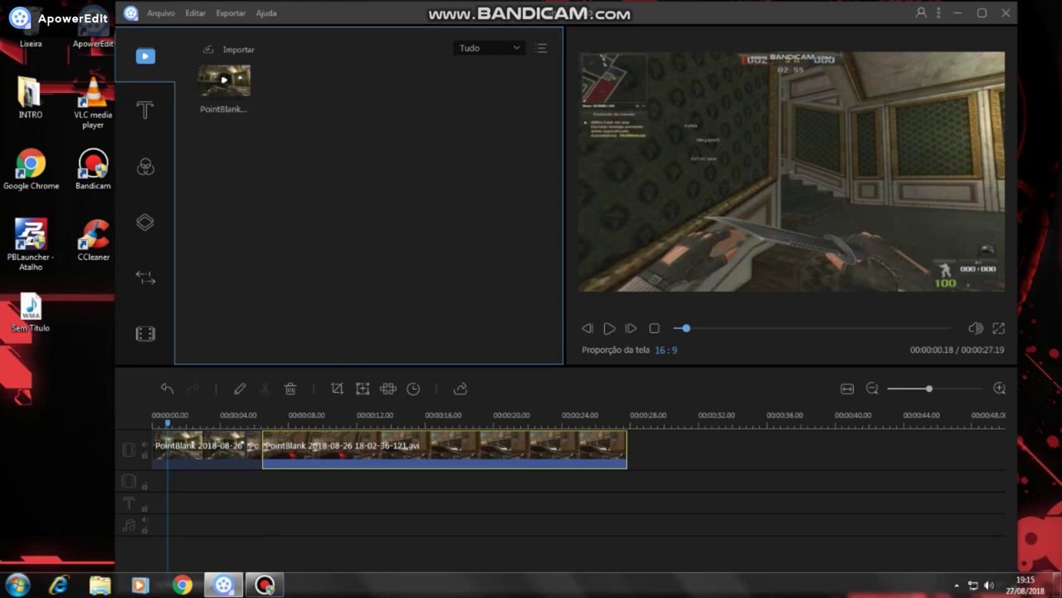
left_click(610, 328)
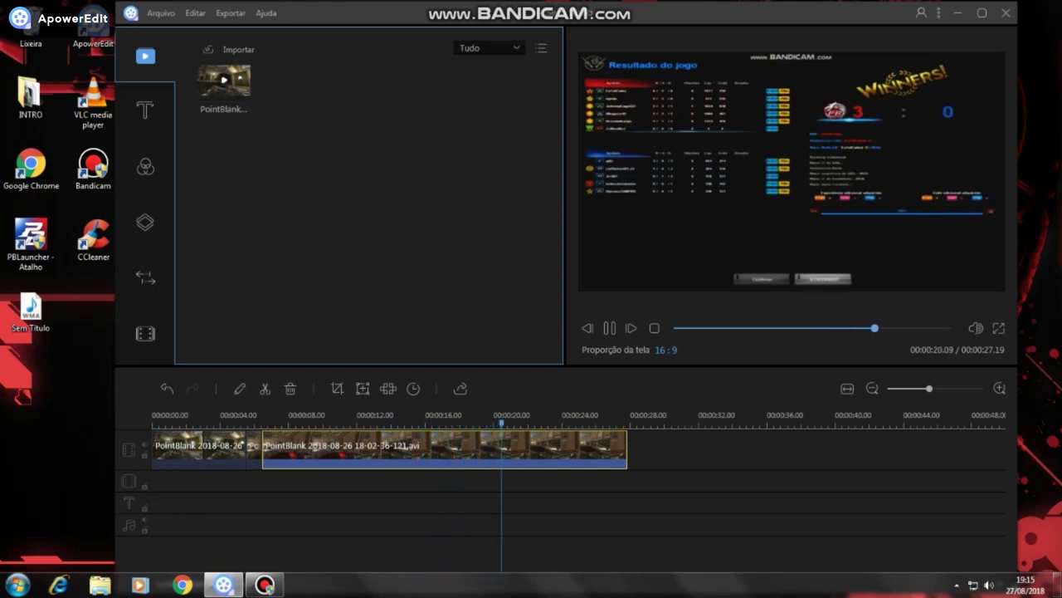
Set the last segment's playback speed to 3.0x and return to the timeline preview.
left_click(326, 423)
right_click(337, 446)
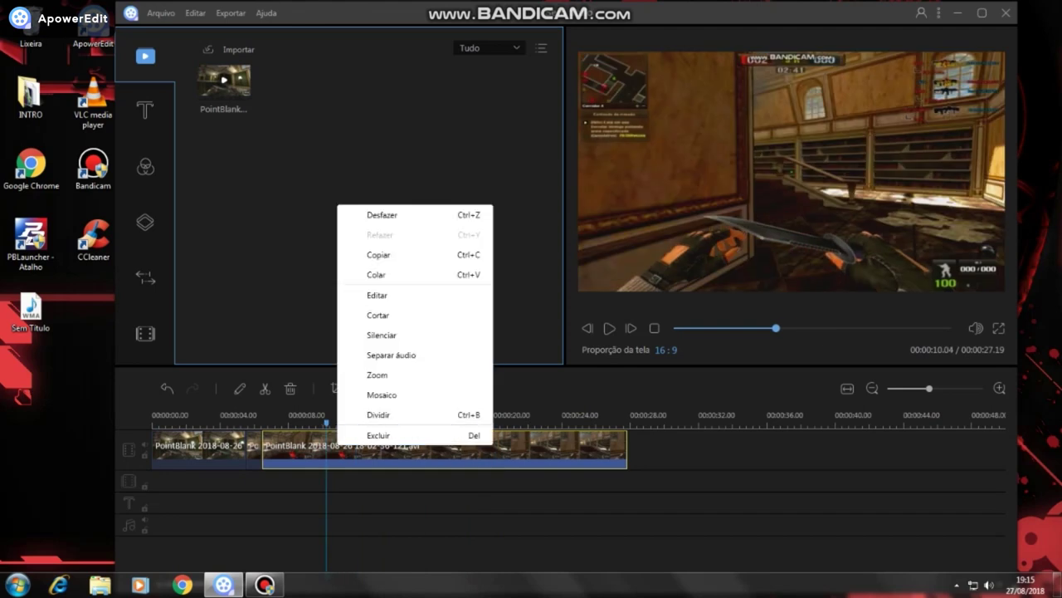
left_click(377, 295)
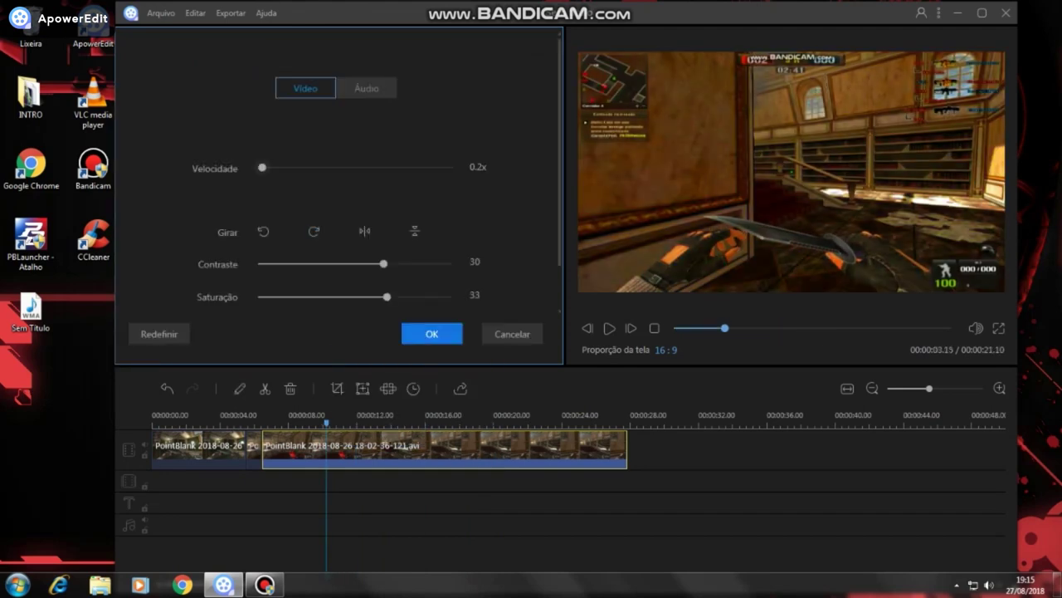
left_click_drag(262, 167, 367, 167)
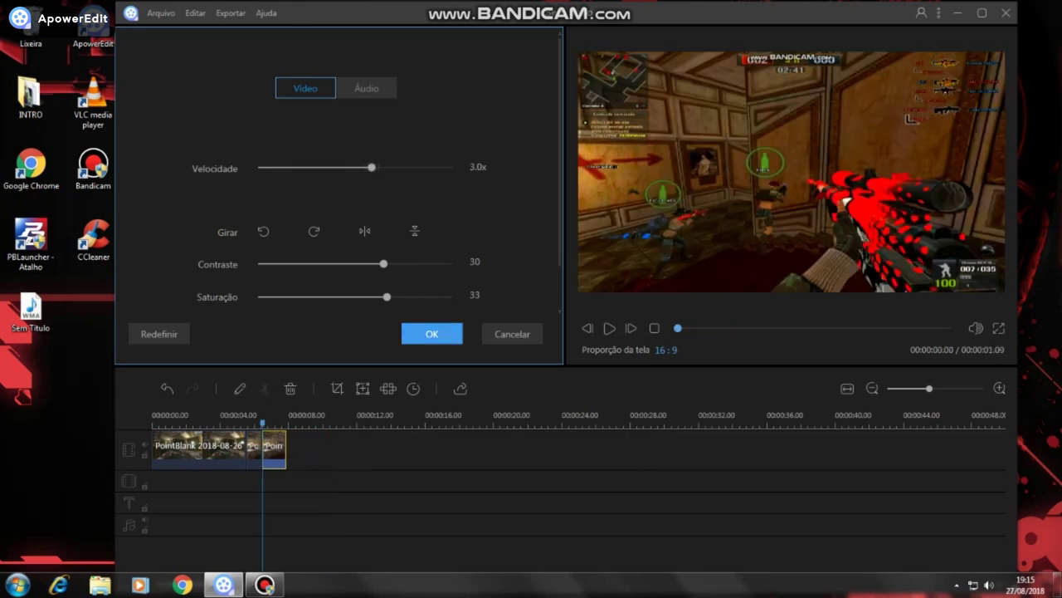
left_click(432, 333)
left_click(609, 329)
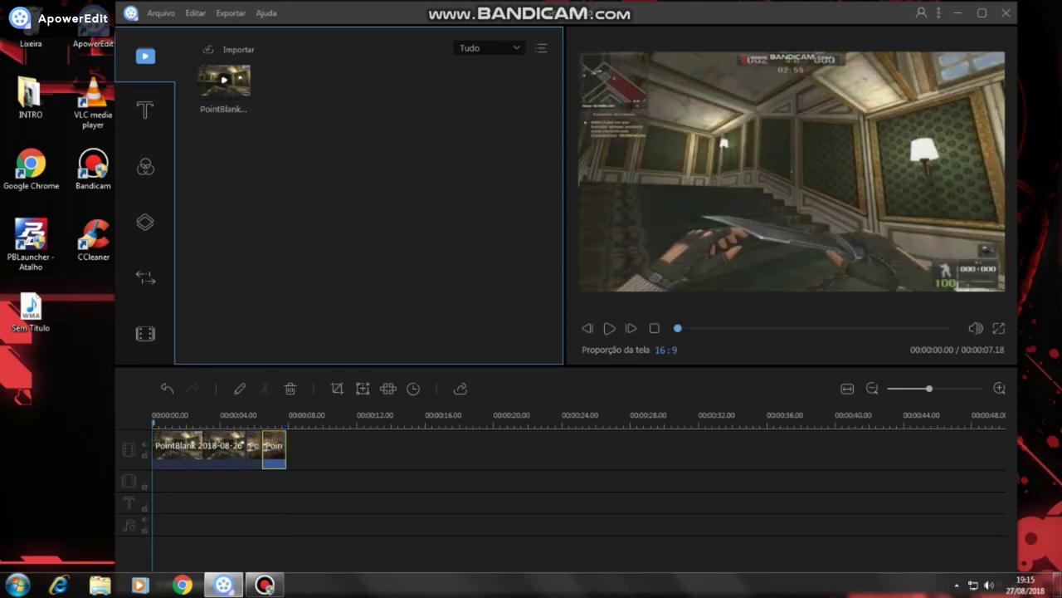
left_click(236, 49)
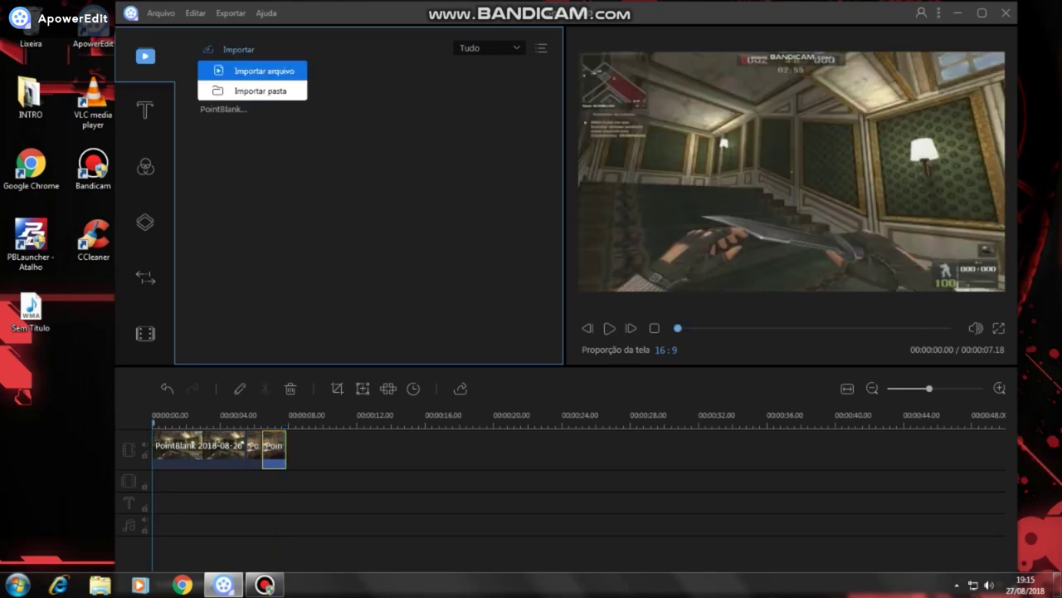
left_click(249, 67)
left_click(313, 223)
left_click(528, 297)
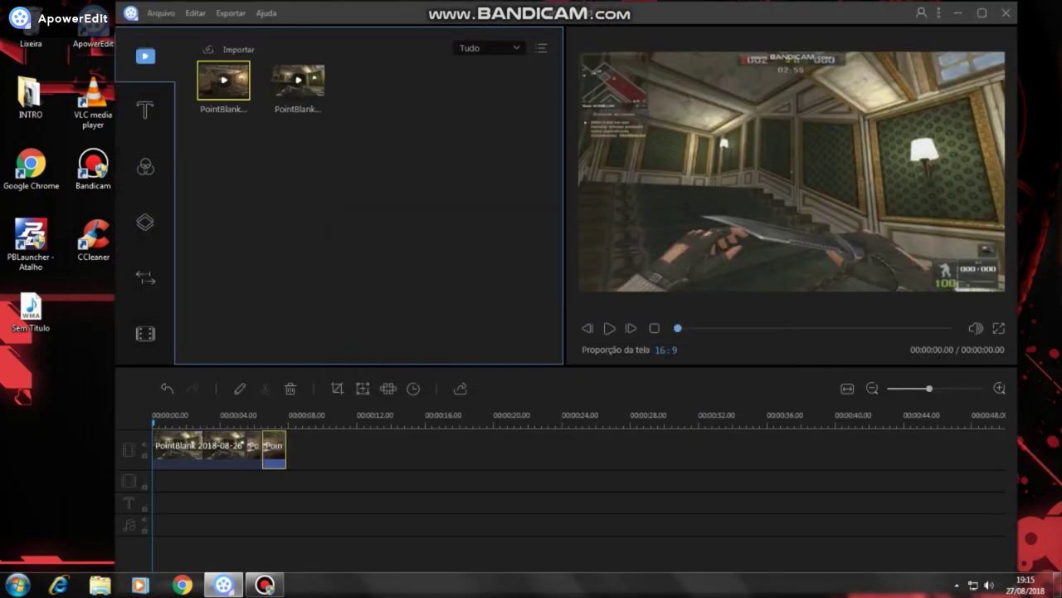
Place the newly imported clip at the end of the timeline and move the short 3.0x segment to the start.
left_click_drag(223, 81, 163, 449)
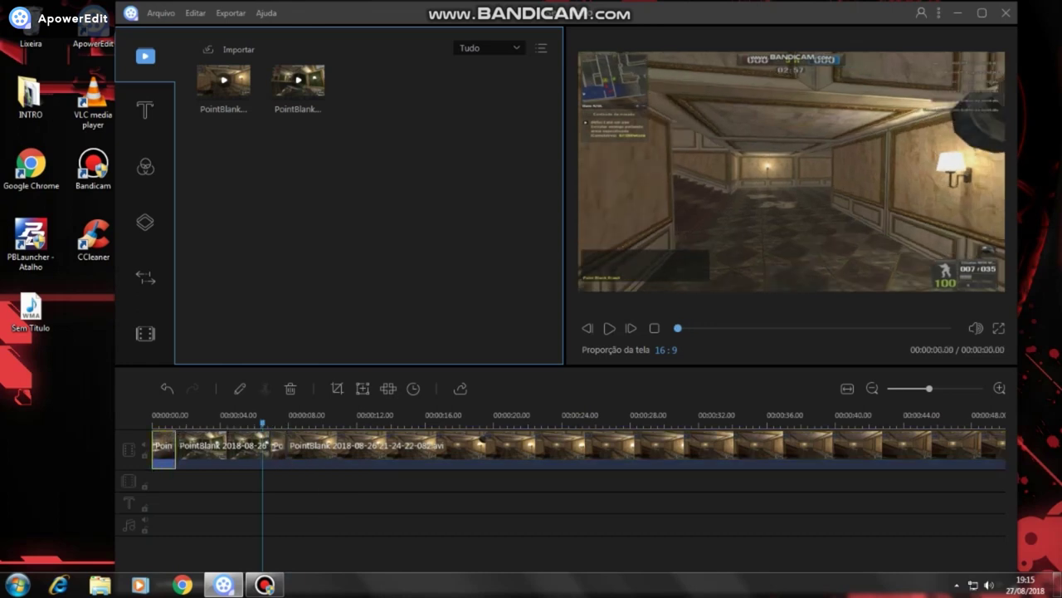
left_click(365, 448)
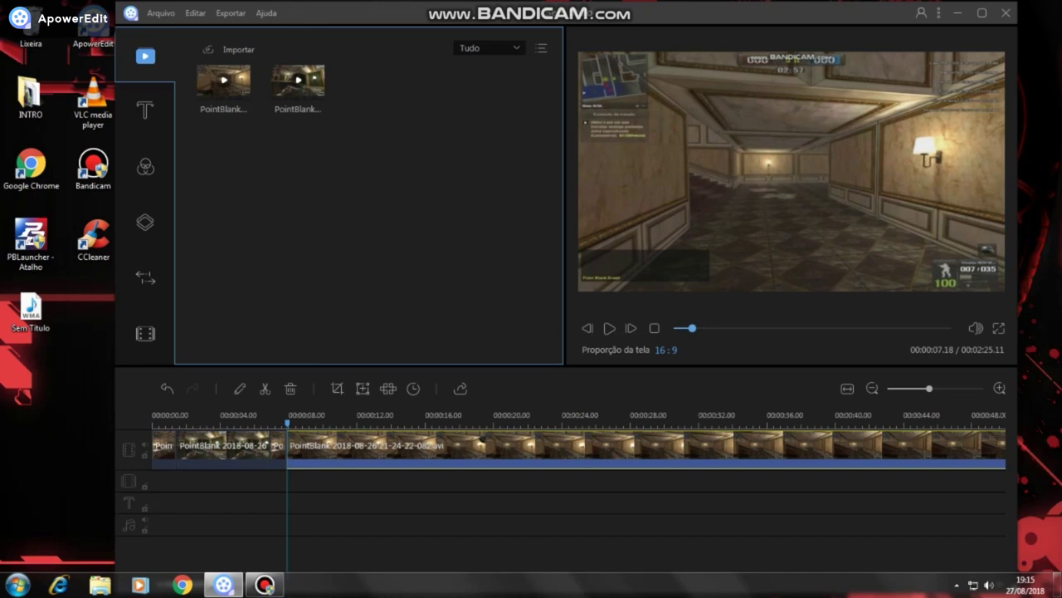
Split the newly added clip at about 16, 21 and 27 seconds on the timeline.
left_click_drag(287, 423, 513, 423)
left_click(264, 389)
left_click(265, 389)
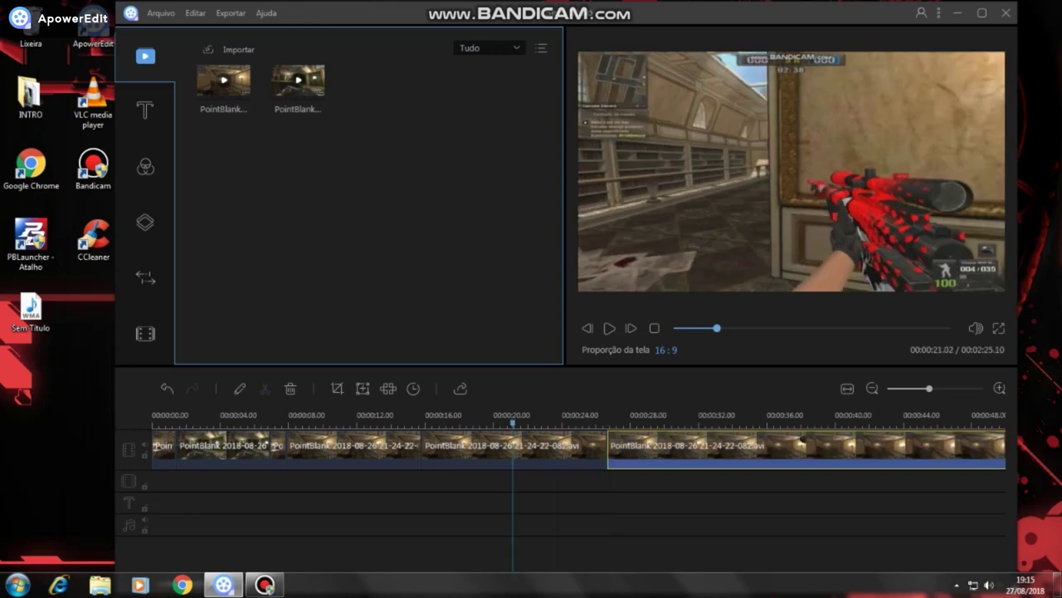
left_click(514, 449)
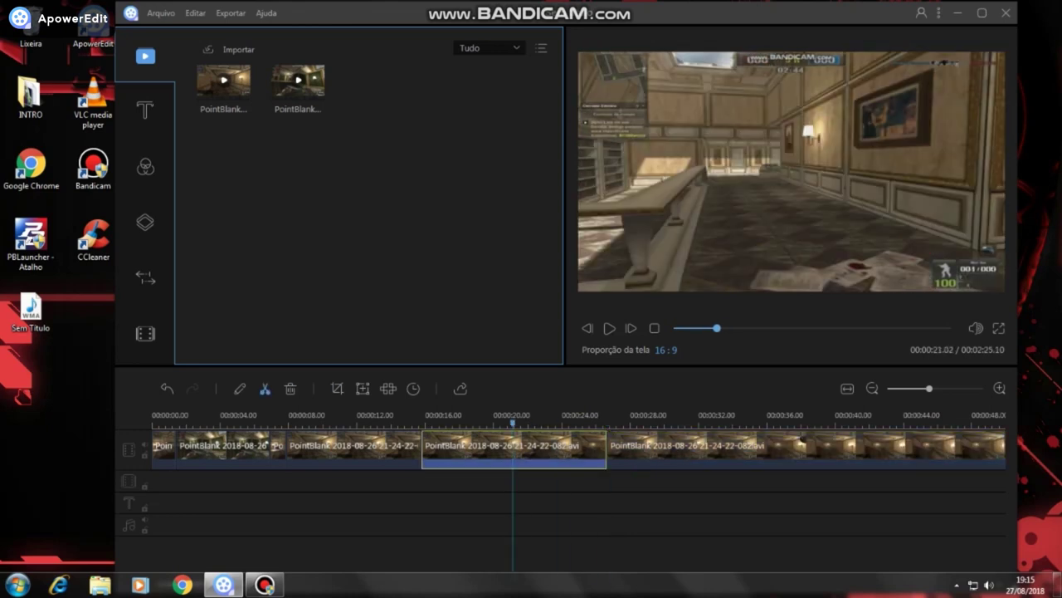
left_click(265, 389)
Move the piece between the 16 and 21 second cuts to the start of the timeline and play back the sequence.
left_click_drag(512, 423, 196, 448)
left_click(487, 450)
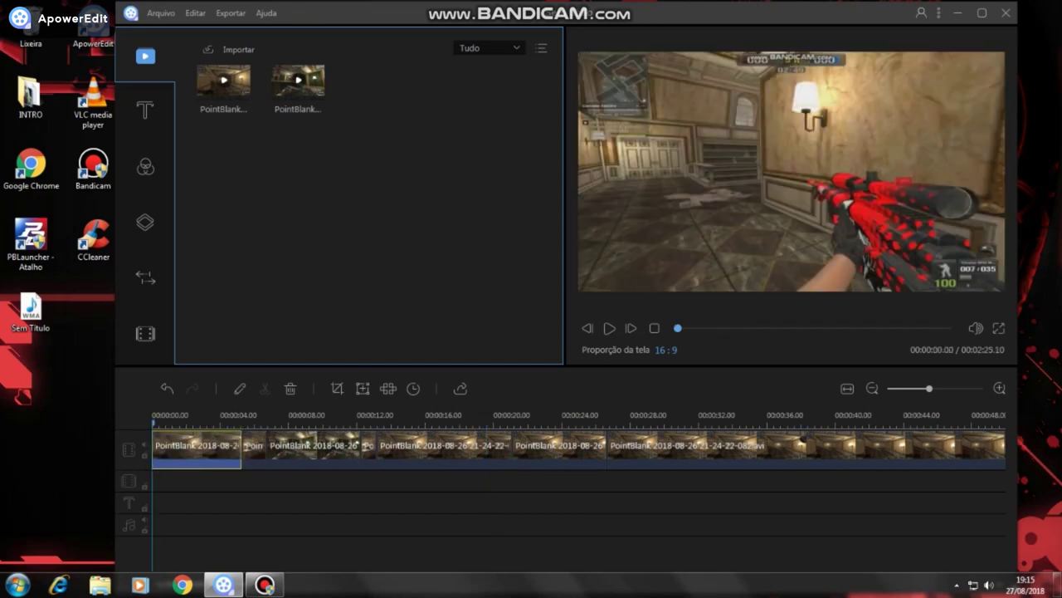
key("space")
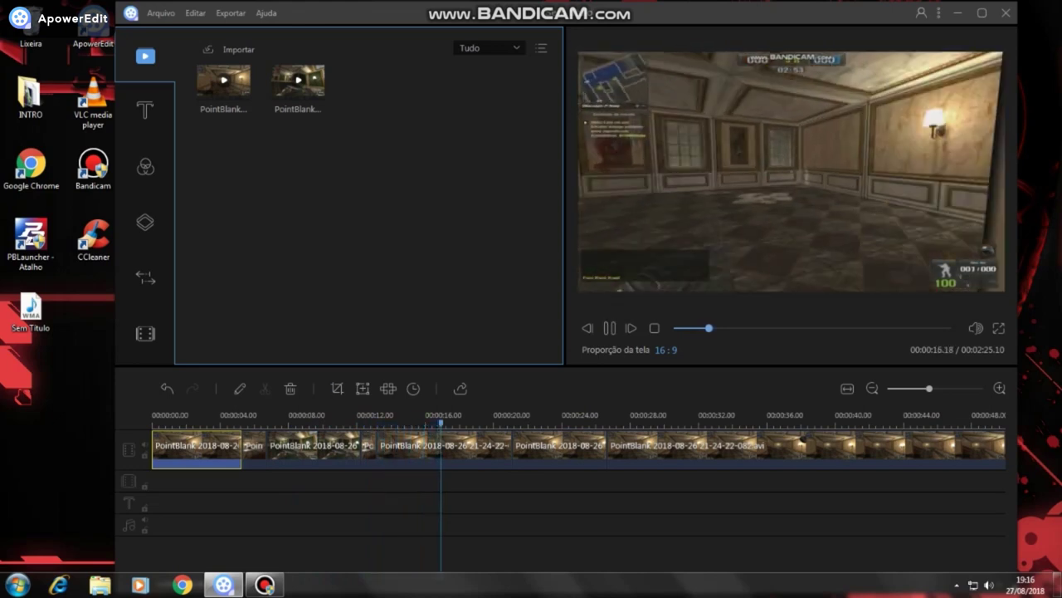
left_click(444, 449)
key("space")
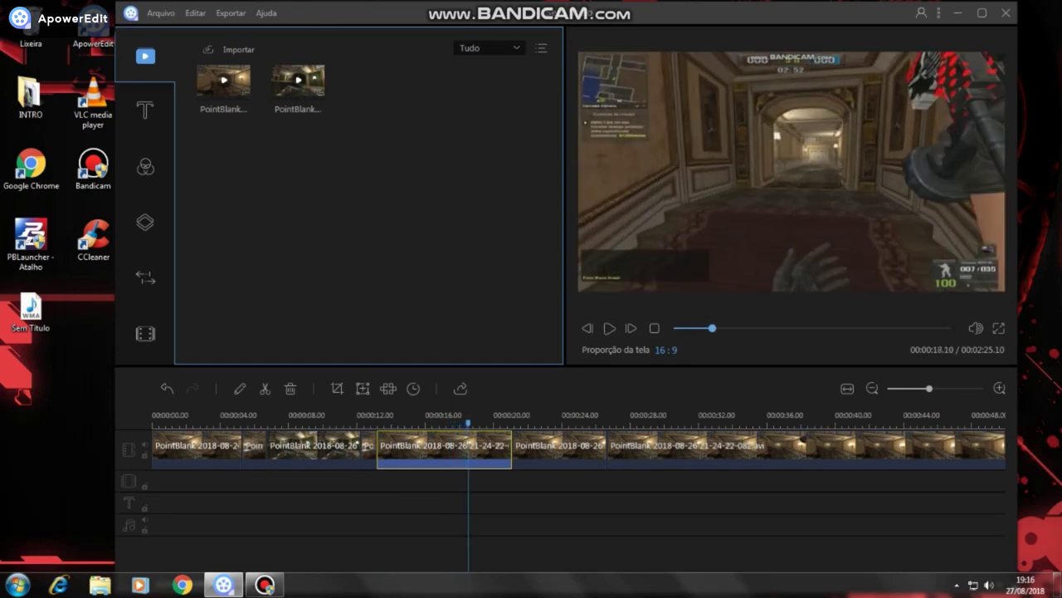
Import the MP3 music file ALOK Mix 2018 Melhores Na Balada Jovem Pan 2018 into the media library.
left_click(238, 50)
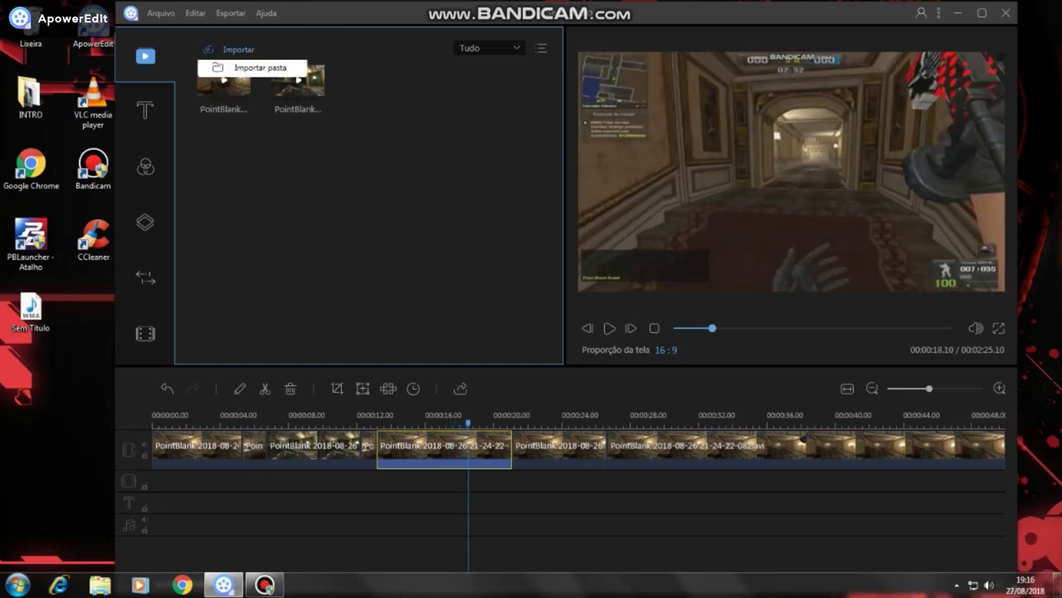
left_click(264, 71)
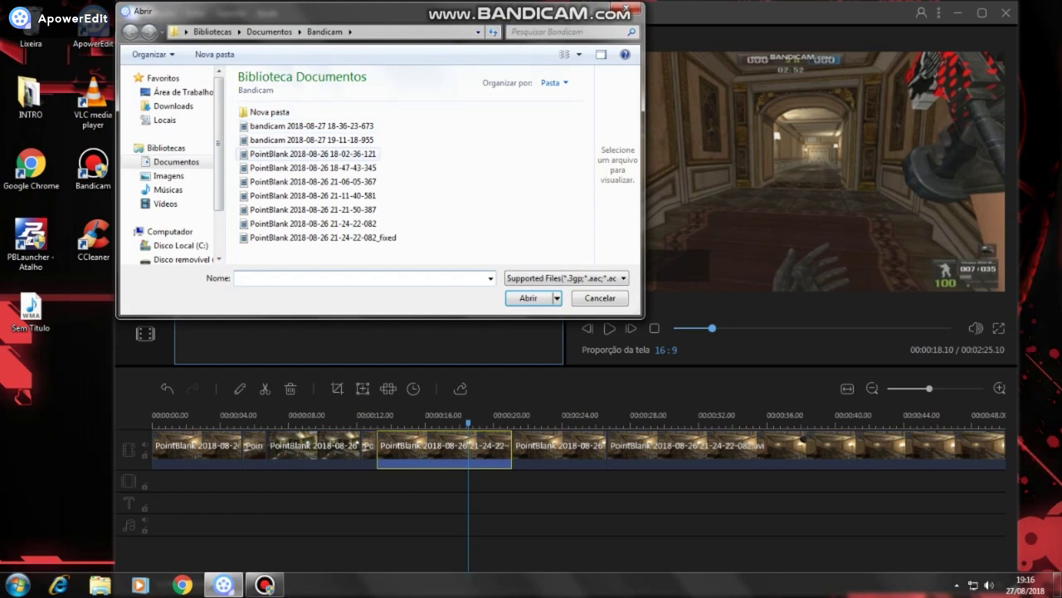
left_click(173, 105)
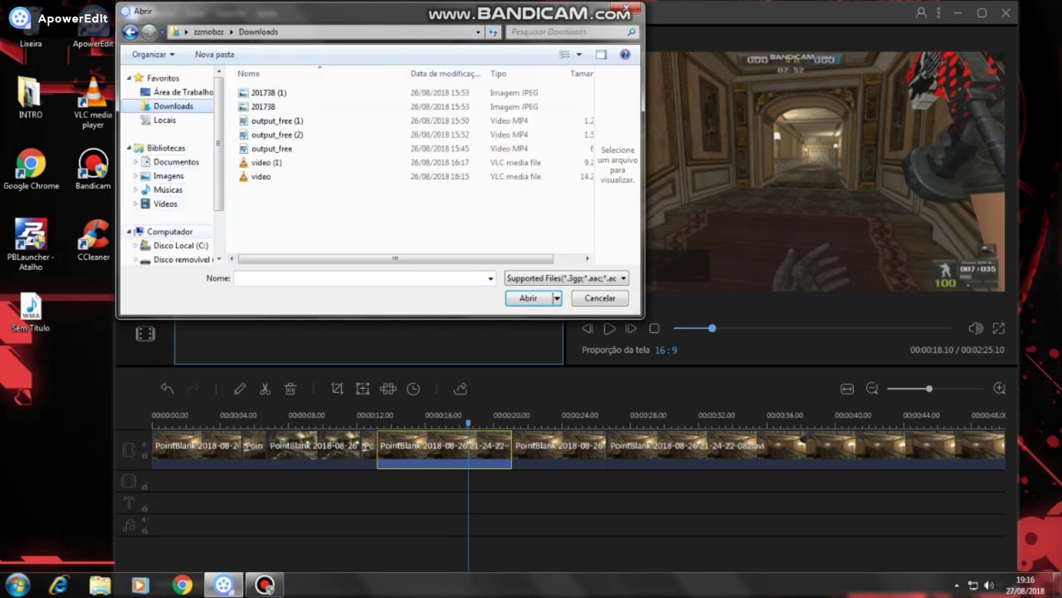
left_click(170, 231)
double_click(481, 159)
left_click(324, 204)
left_click(533, 298)
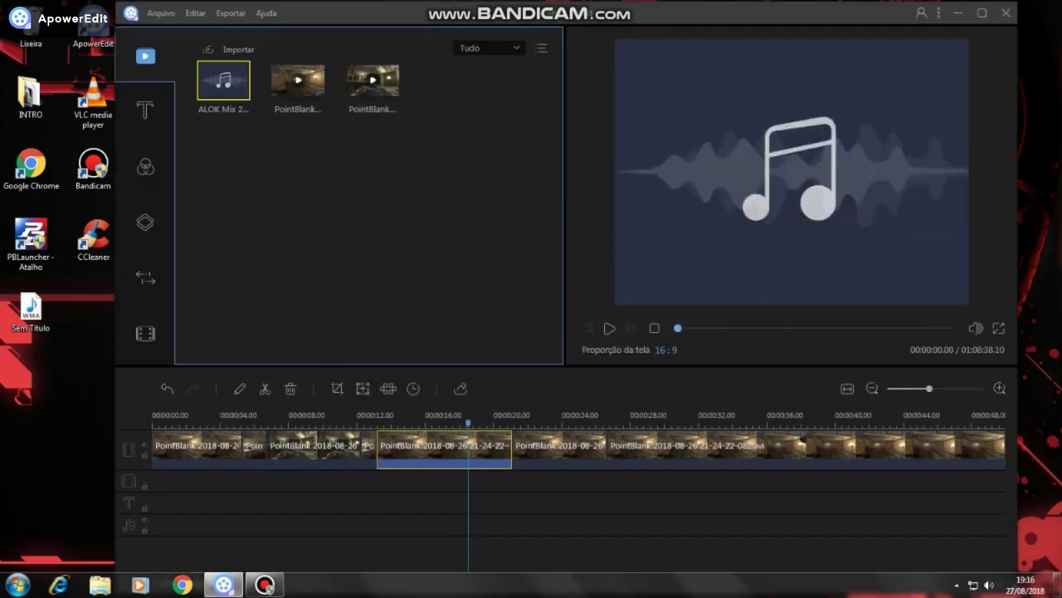
Separate the first segment's audio from its video onto the audio track.
left_click_drag(468, 424, 195, 423)
left_click(197, 449)
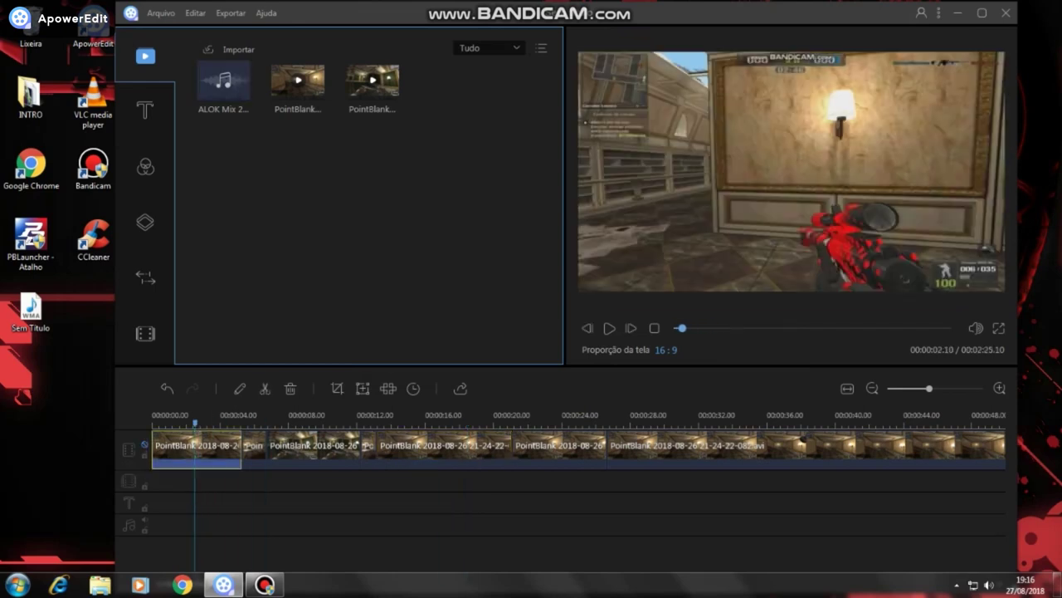
right_click(200, 445)
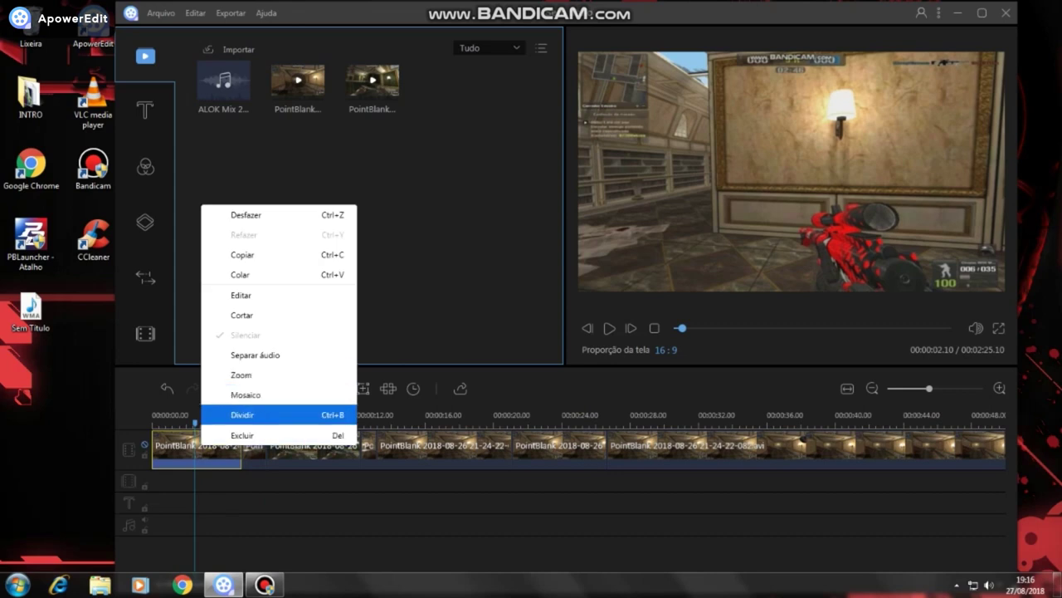
left_click(242, 414)
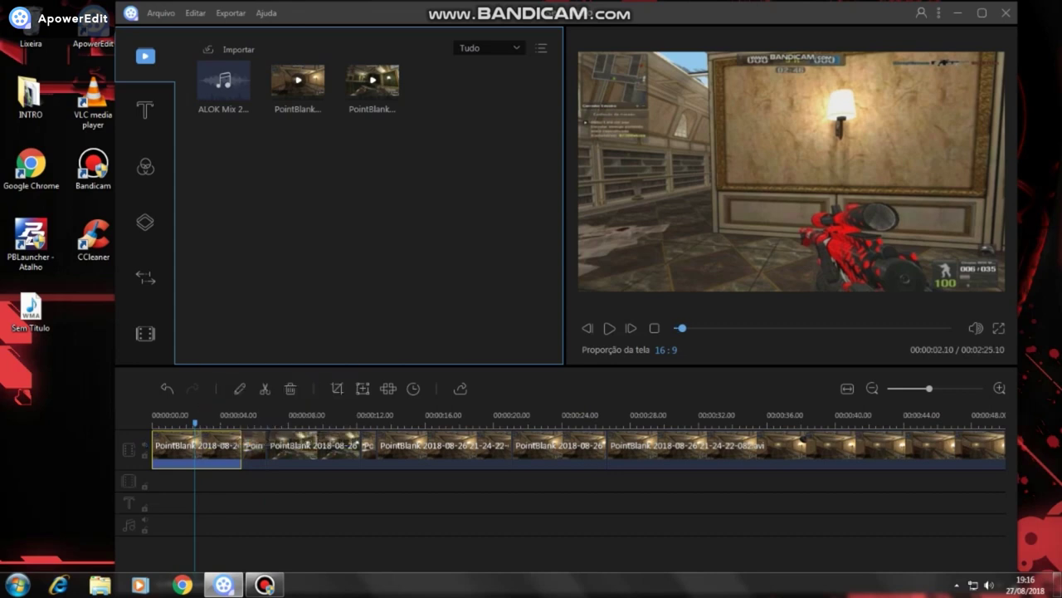
right_click(199, 448)
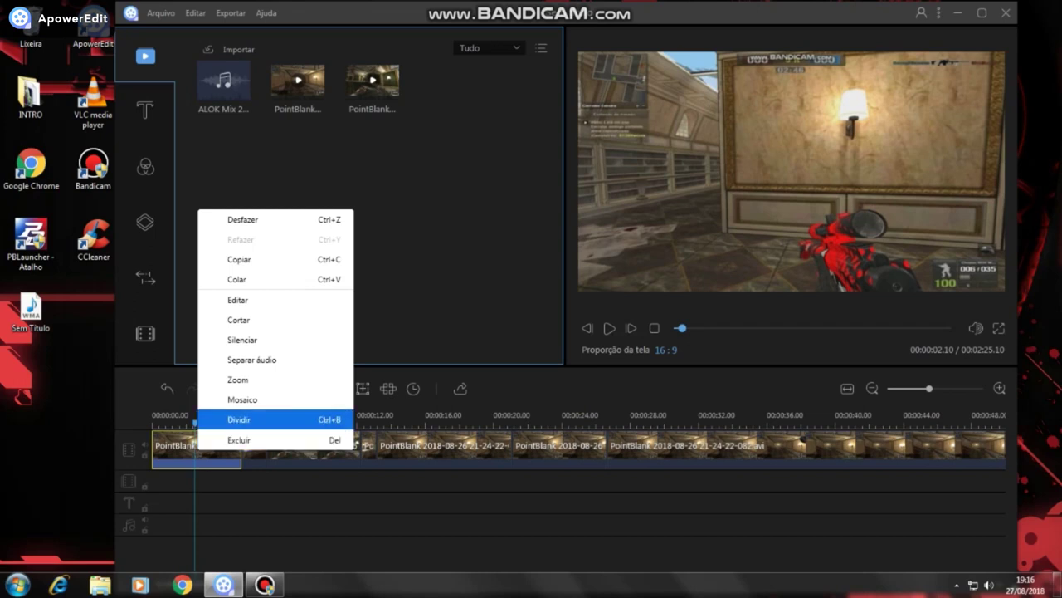
left_click(252, 360)
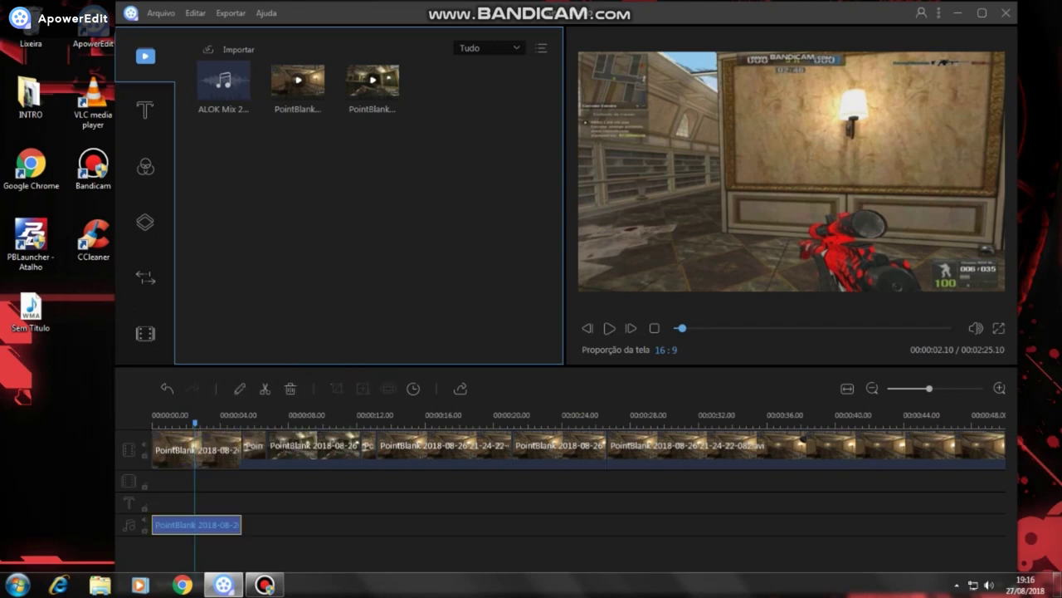
Add the ALOK Mix music to the audio track, directly after the separated gameplay audio.
left_click(242, 423)
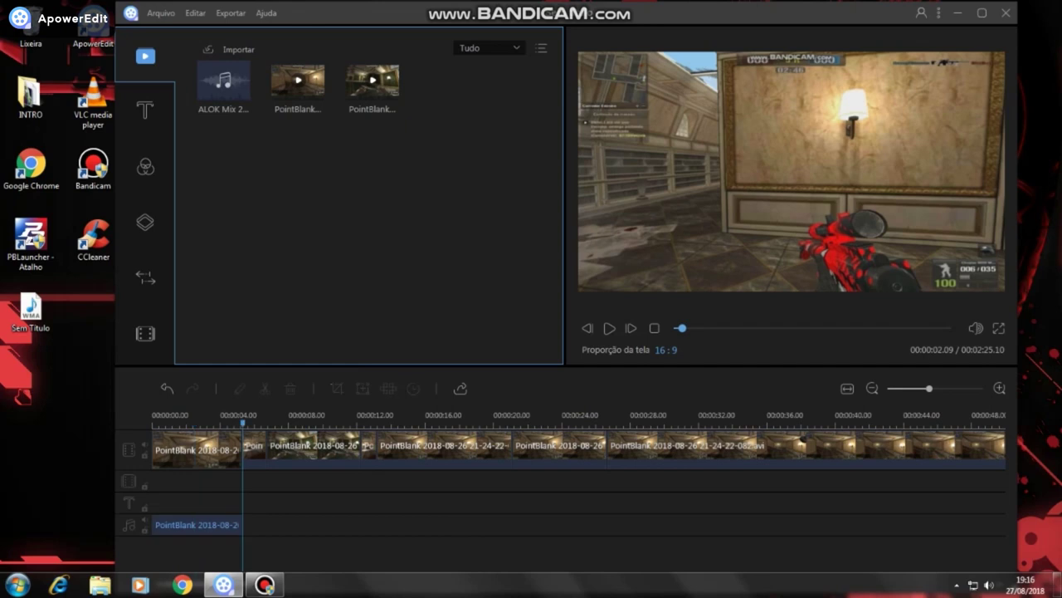
left_click(191, 524)
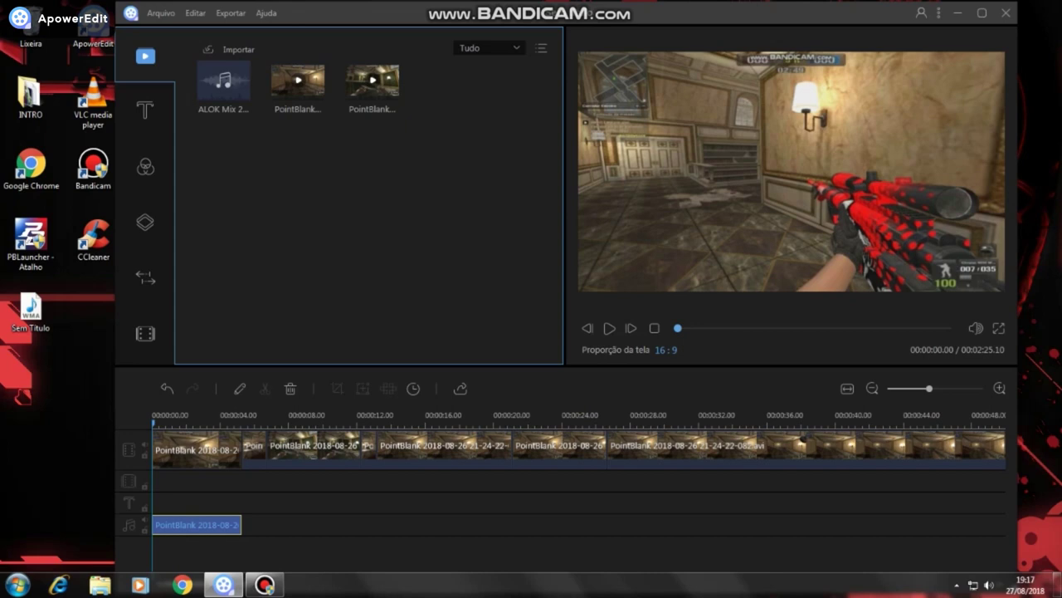
left_click_drag(223, 80, 311, 524)
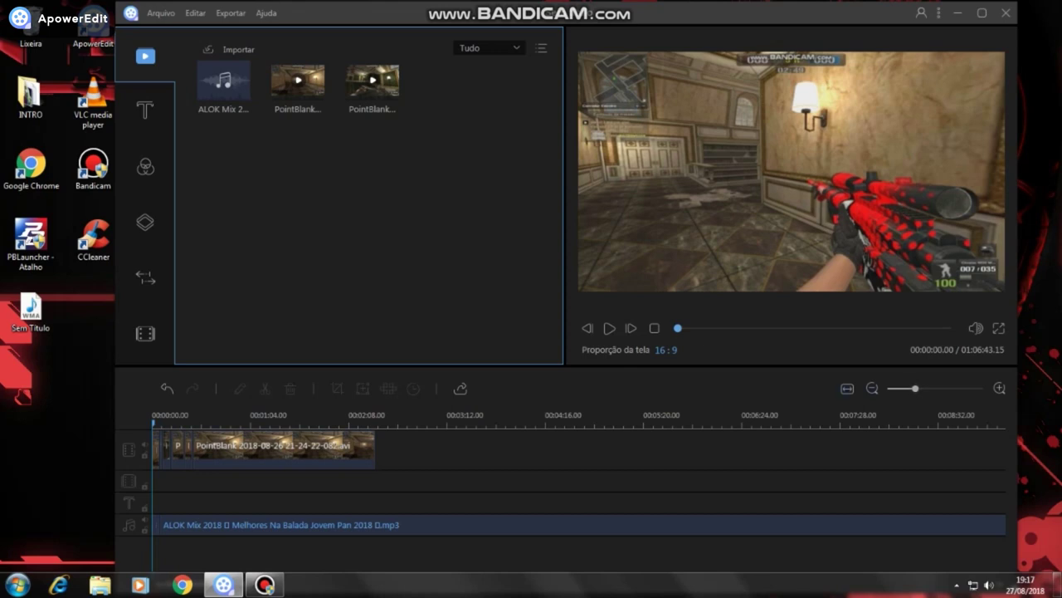
Delete the separated gameplay audio segment at the start of the audio track, keeping the ALOK Mix music.
left_click(873, 389)
left_click(872, 388)
left_click(873, 388)
left_click(872, 388)
left_click(872, 388)
left_click(872, 388)
left_click(873, 388)
left_click(999, 389)
left_click(999, 389)
left_click(1000, 388)
left_click(999, 388)
left_click(999, 388)
left_click(999, 388)
left_click(1000, 388)
left_click(999, 389)
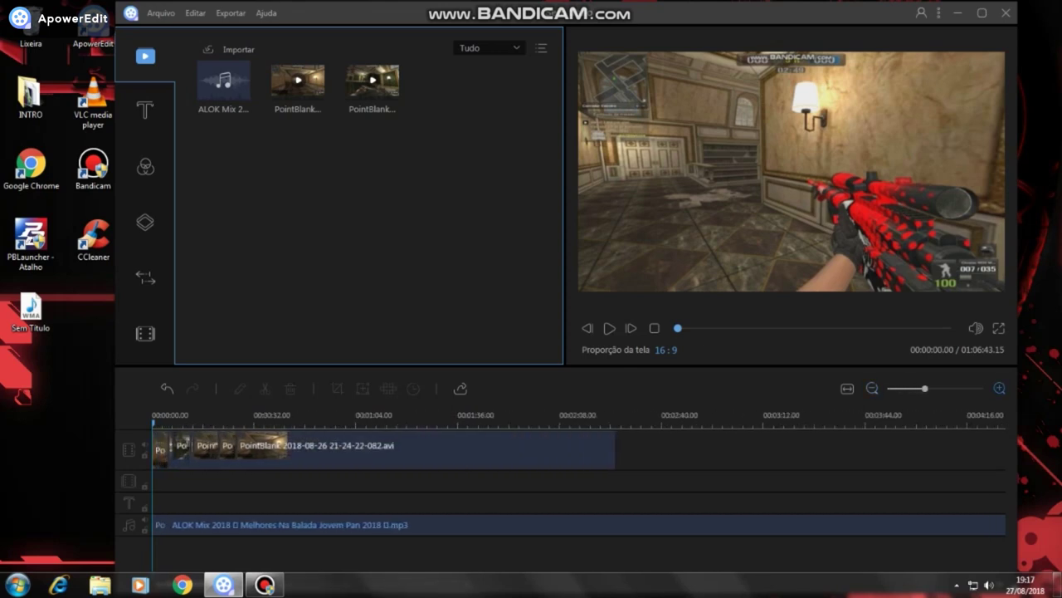
left_click(1000, 389)
left_click(170, 526)
right_click(170, 525)
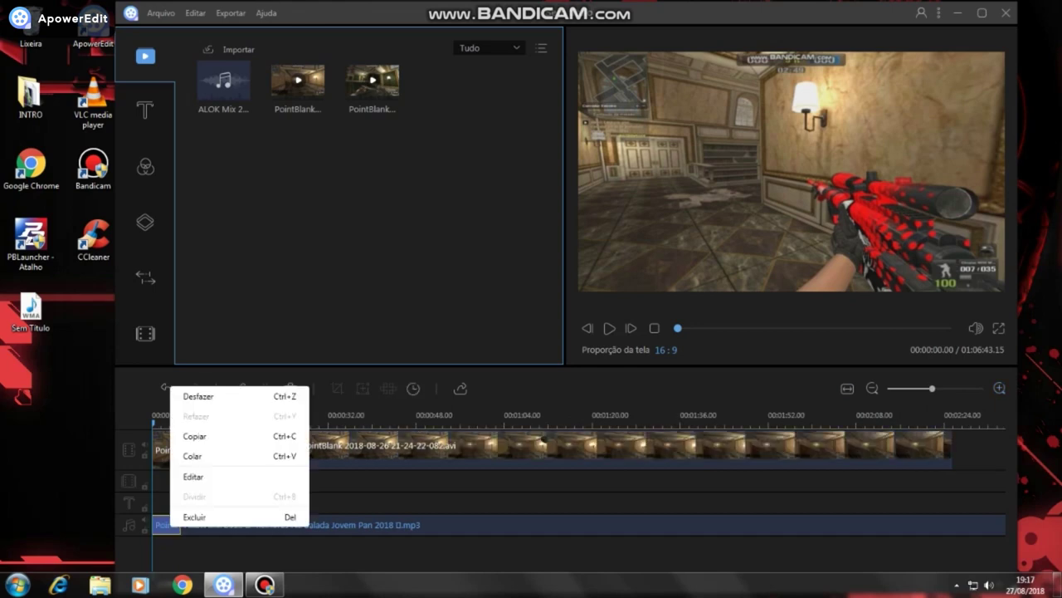
left_click(195, 517)
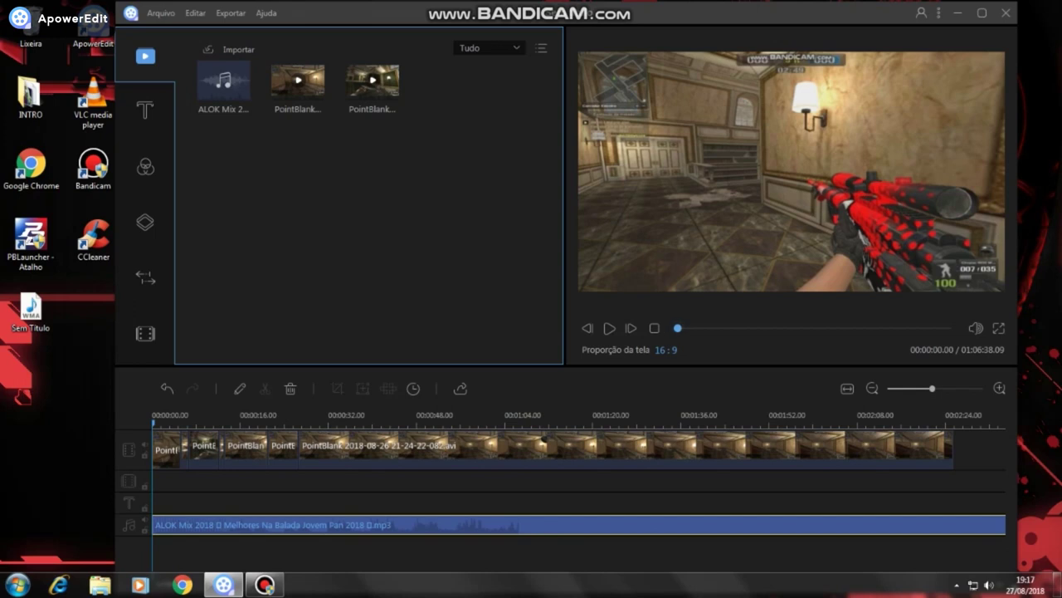
Check the system volume mixer and play back the first seven seconds or so of the sequence with the music.
left_click(989, 585)
left_click(991, 546)
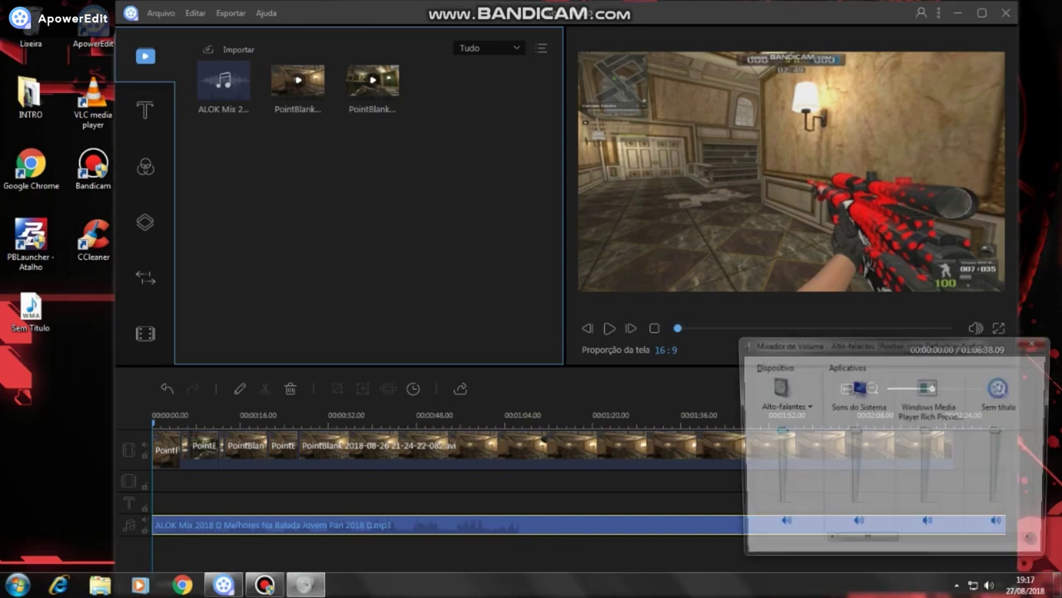
left_click(1038, 342)
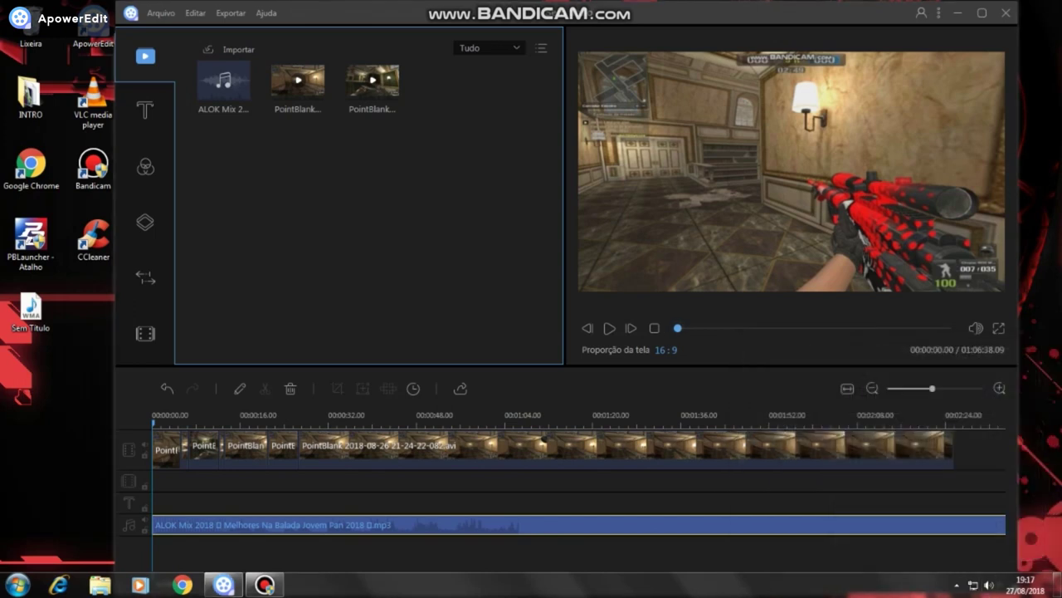
key("space")
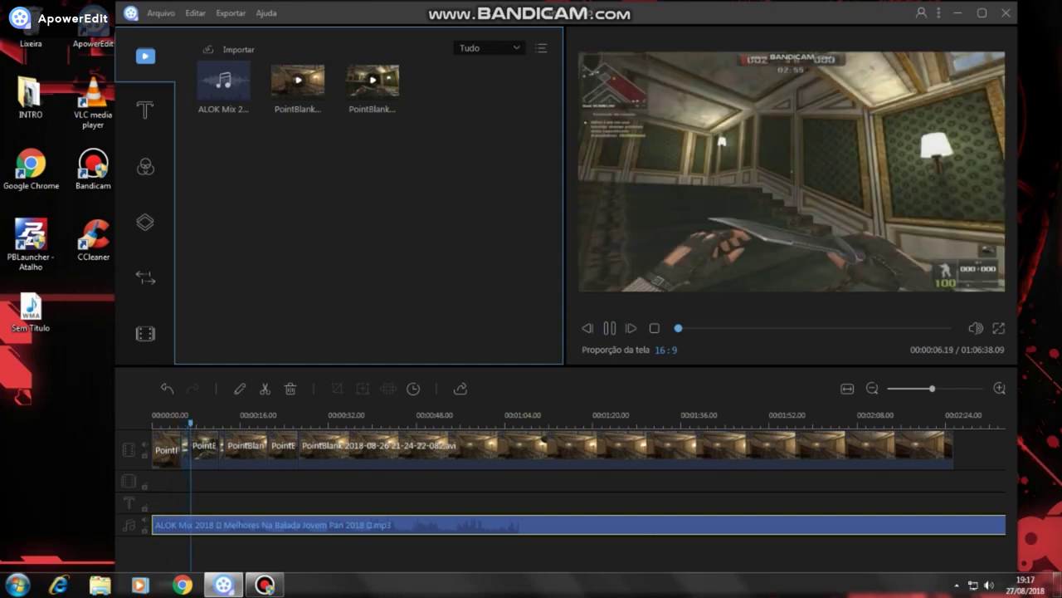
key("space")
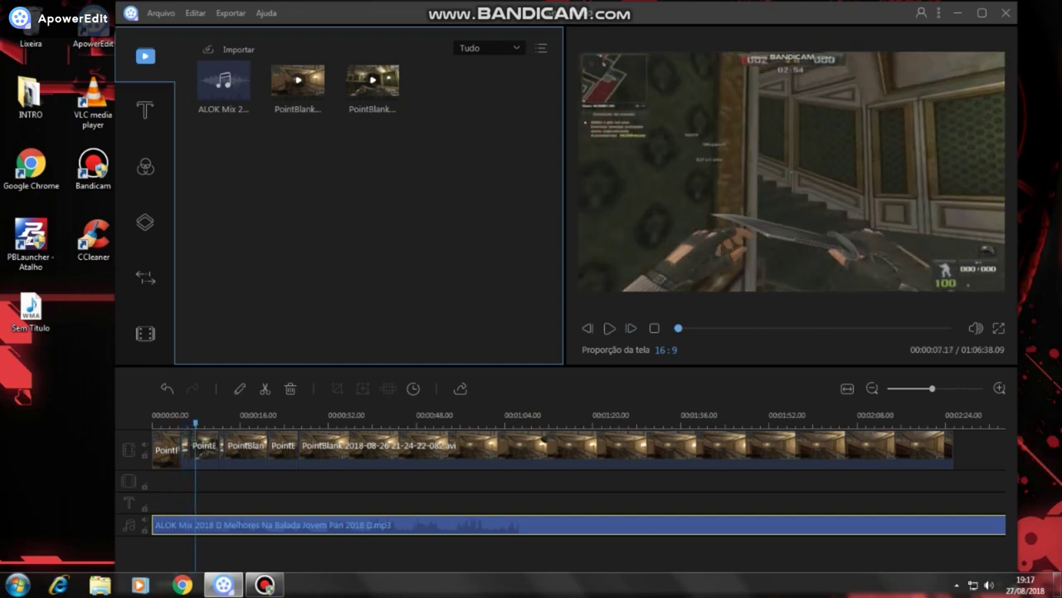
Switch to Google Chrome, search Google for "intro" and open the Panzoid website.
key("super+d")
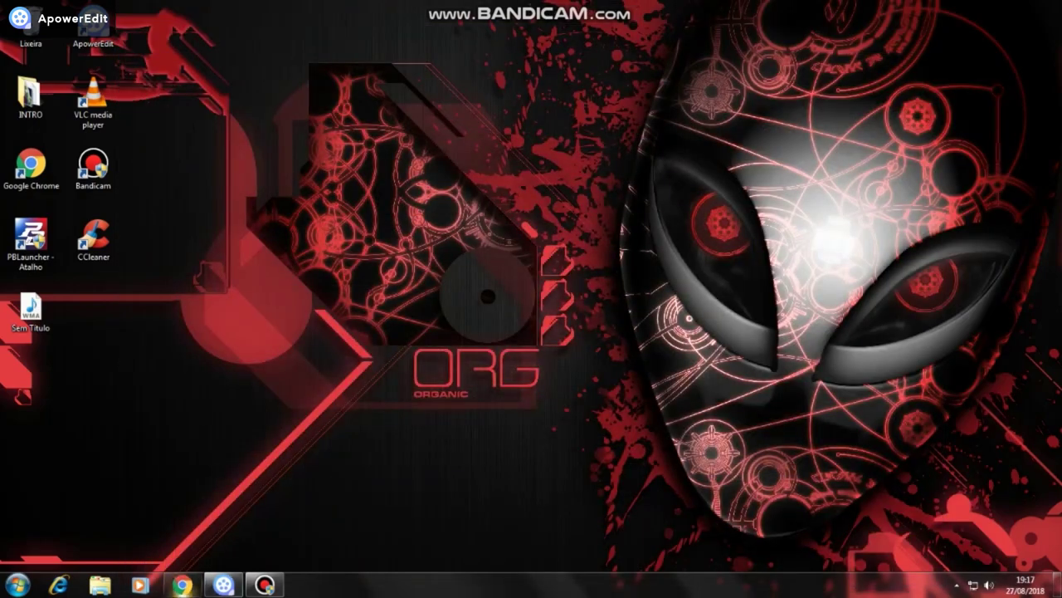
left_click(181, 585)
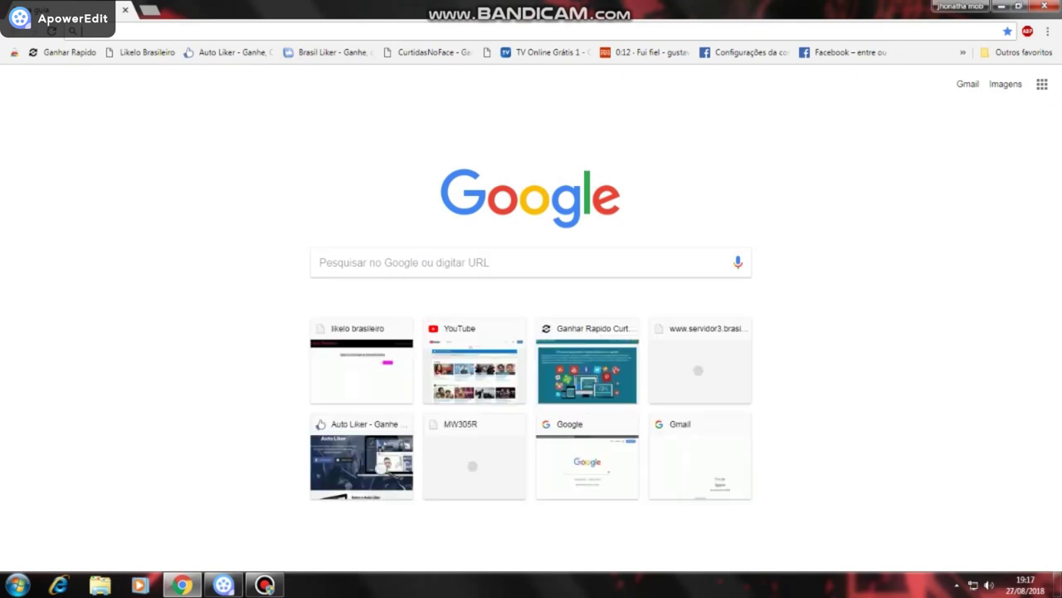
type("intro")
key("Return")
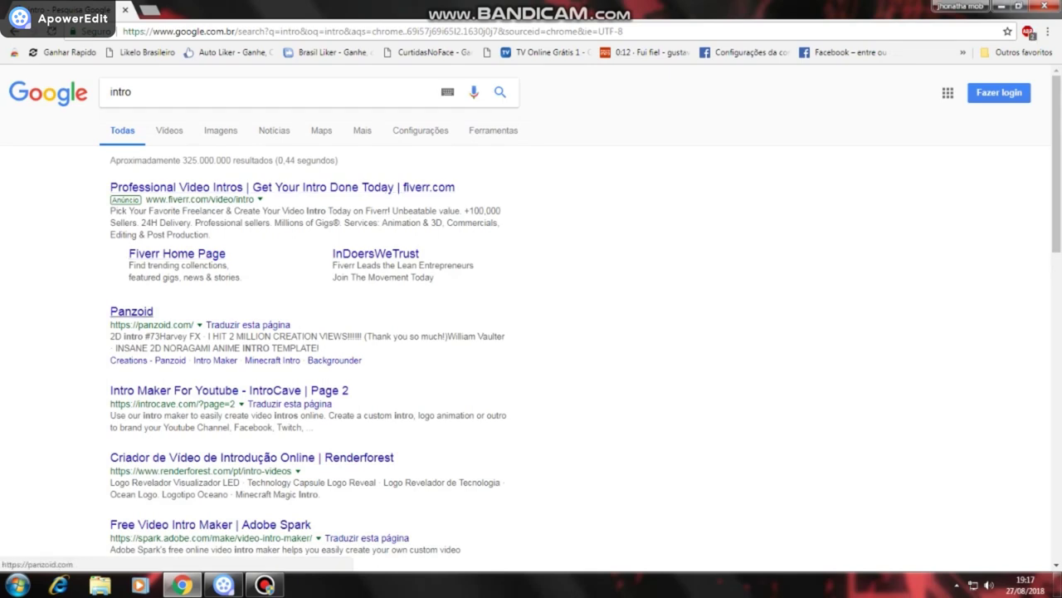
left_click(131, 312)
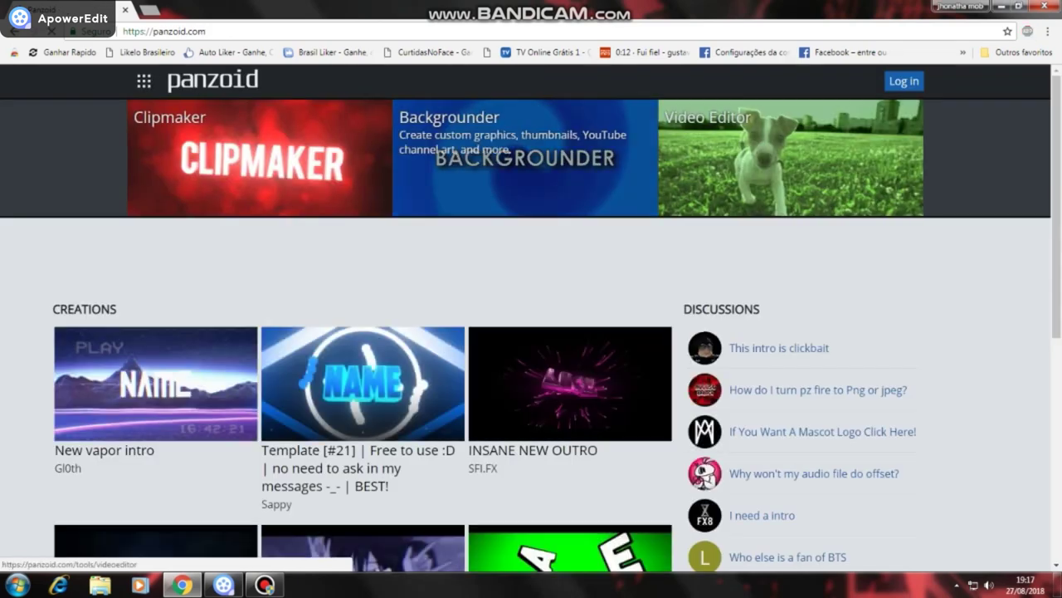
Open the INSANE NEW OUTRO template from the Panzoid creations in Clipmaker.
scroll(131, 311, "down", 2)
left_click_drag(1057, 264, 1056, 284)
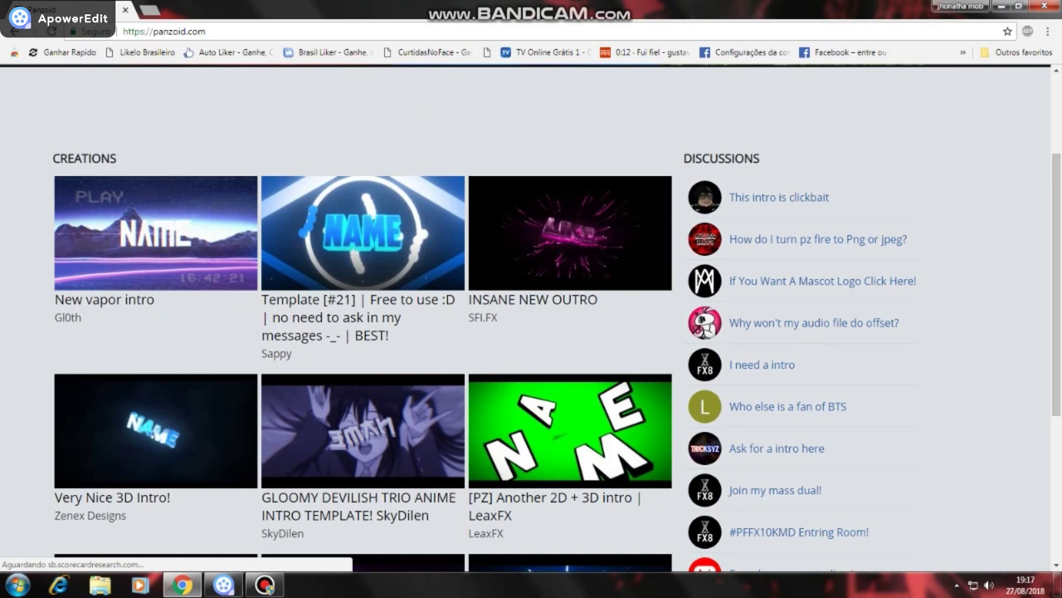
left_click(571, 269)
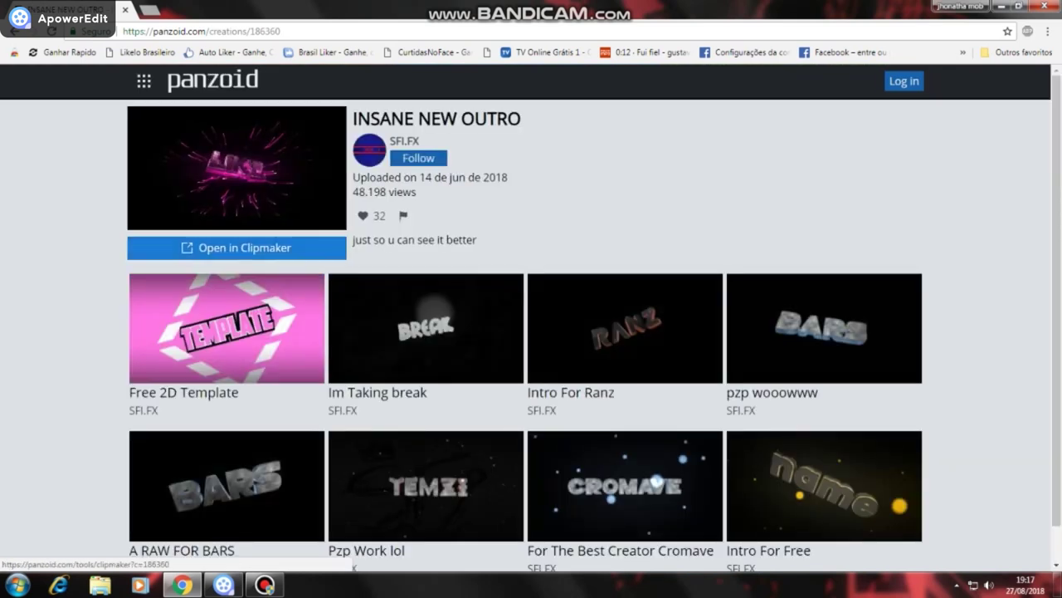
left_click(236, 247)
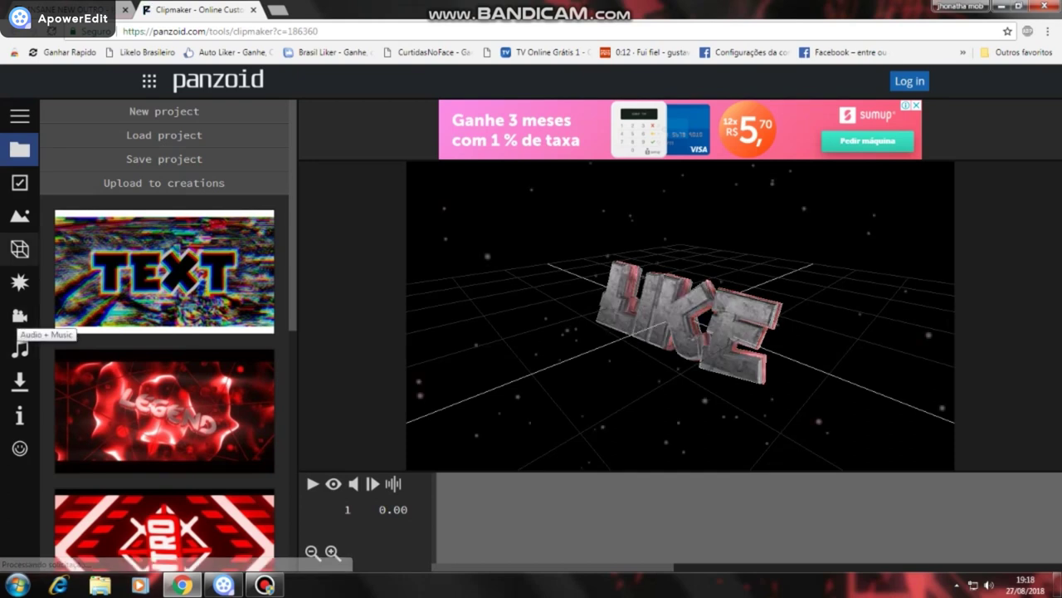
Find the object group that holds the two Like texts and name it "teste".
left_click(20, 249)
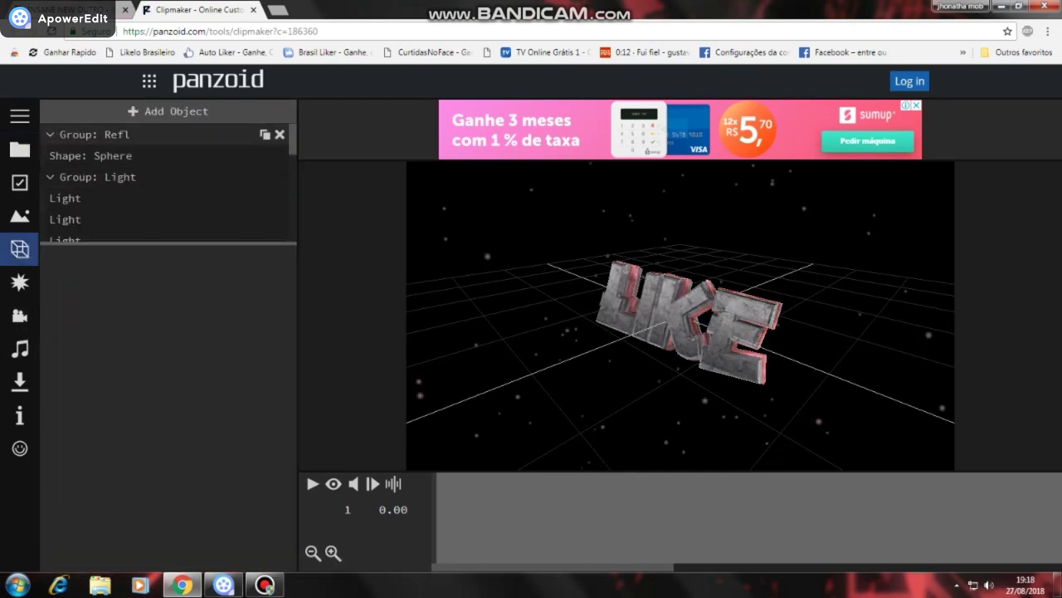
scroll(166, 178, "down", 2)
scroll(166, 182, "down", 2)
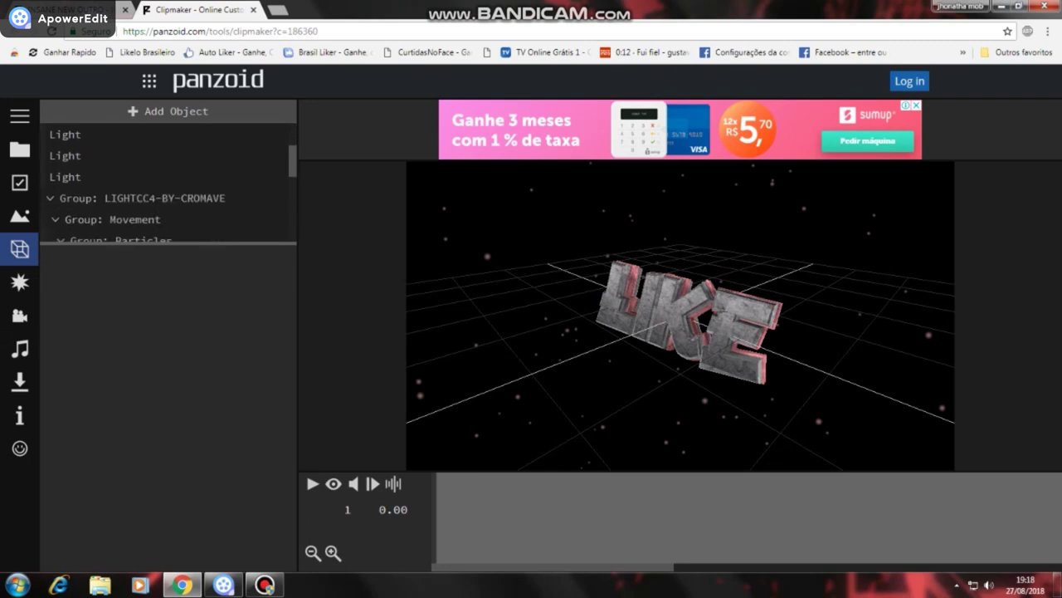
scroll(170, 182, "down", 3)
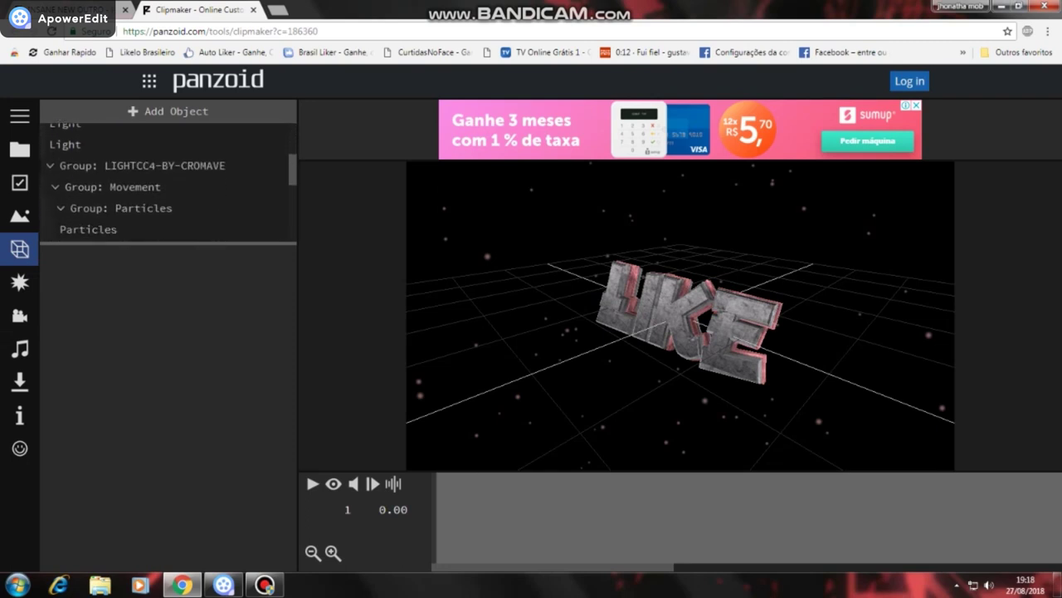
scroll(170, 179, "down", 2)
scroll(170, 178, "up", 1)
left_click(166, 163)
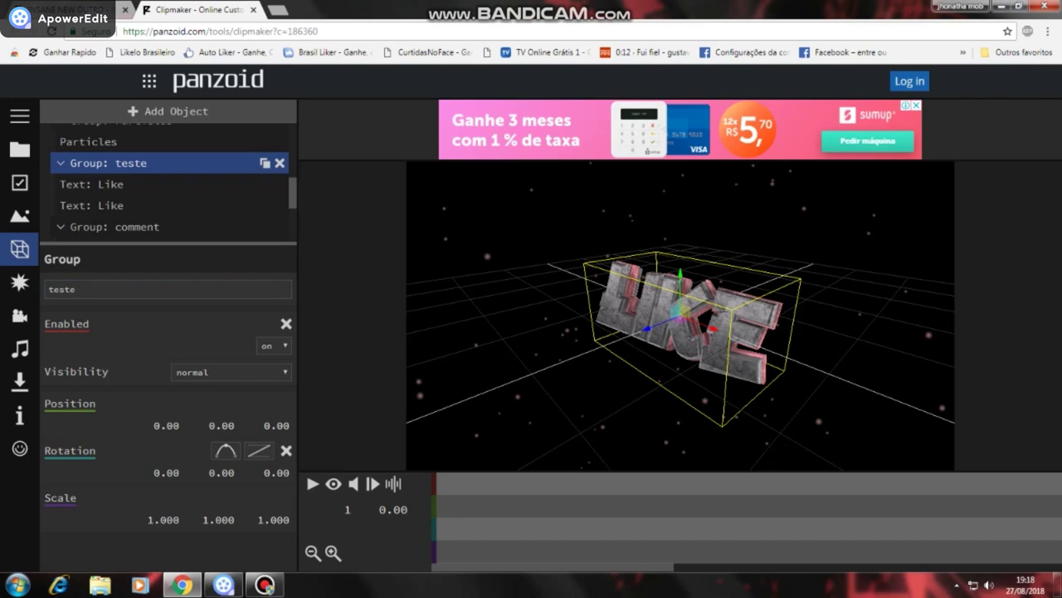
Change the first Like 3D text, with thickness 6, to "teste".
scroll(166, 166, "down", 1)
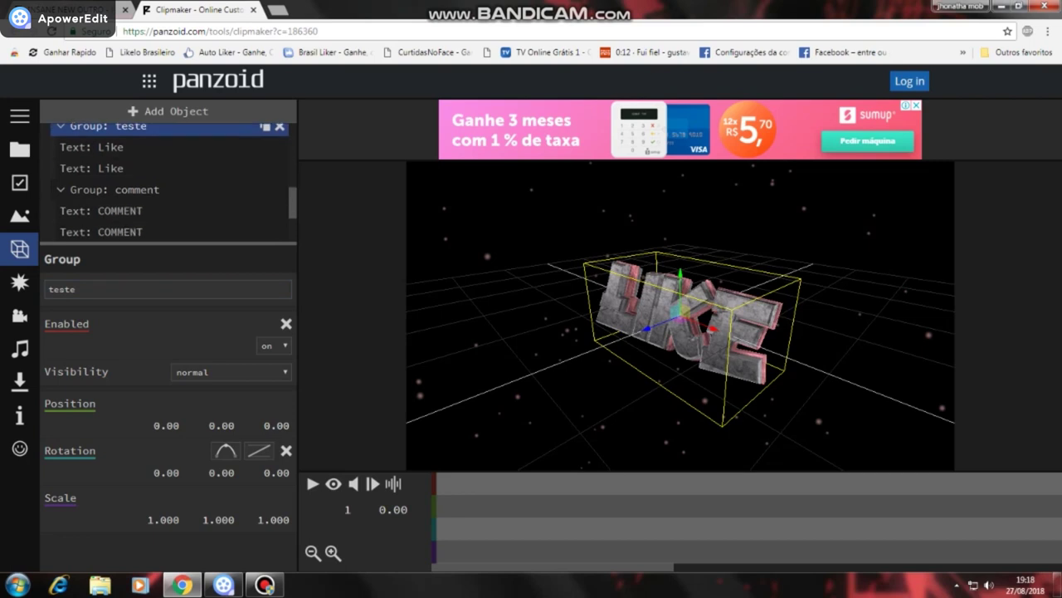
left_click(149, 147)
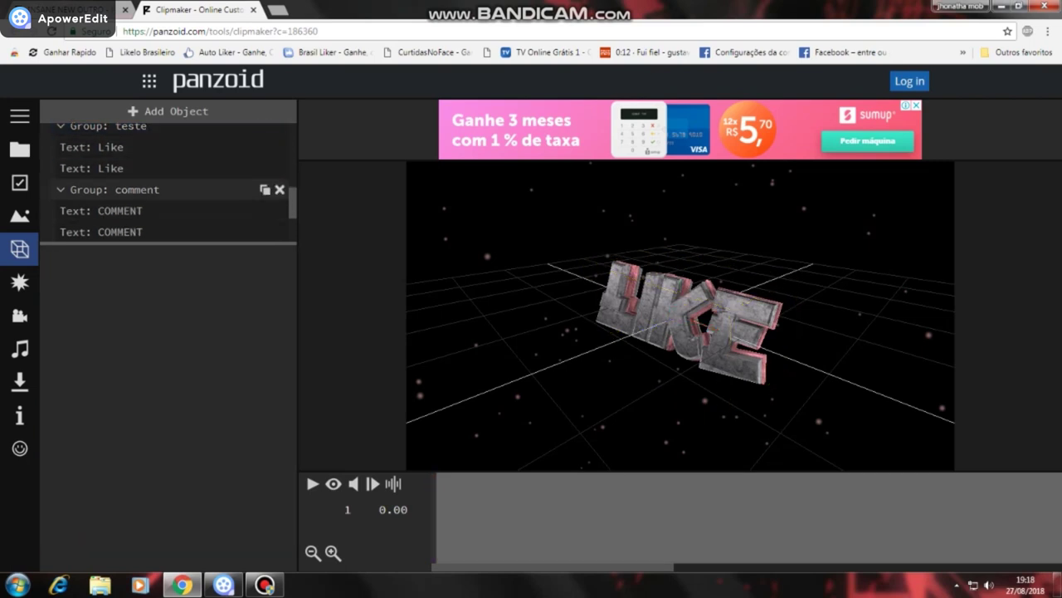
left_click(149, 147)
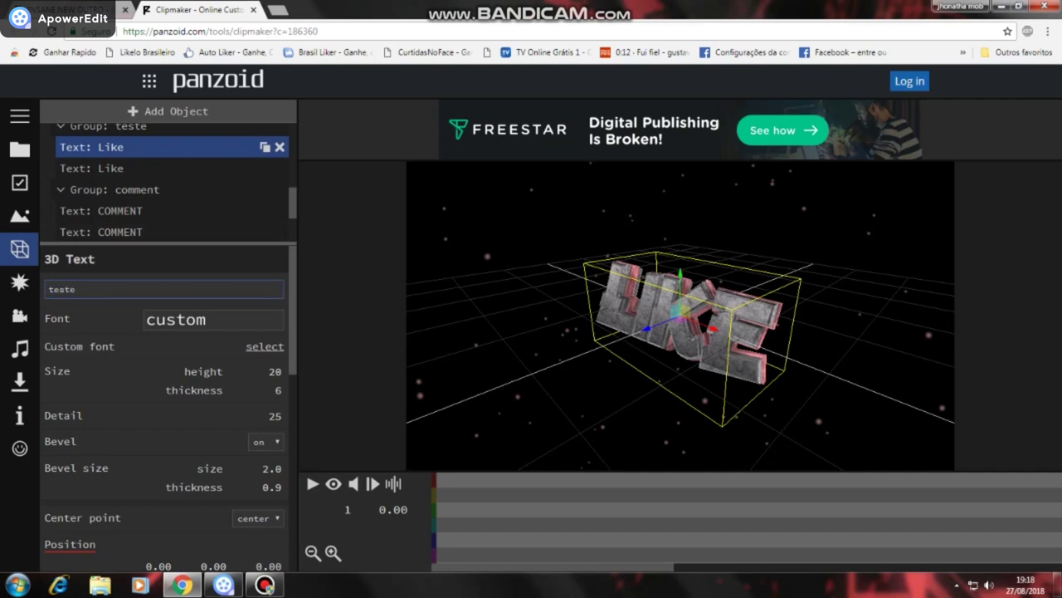
key("Return")
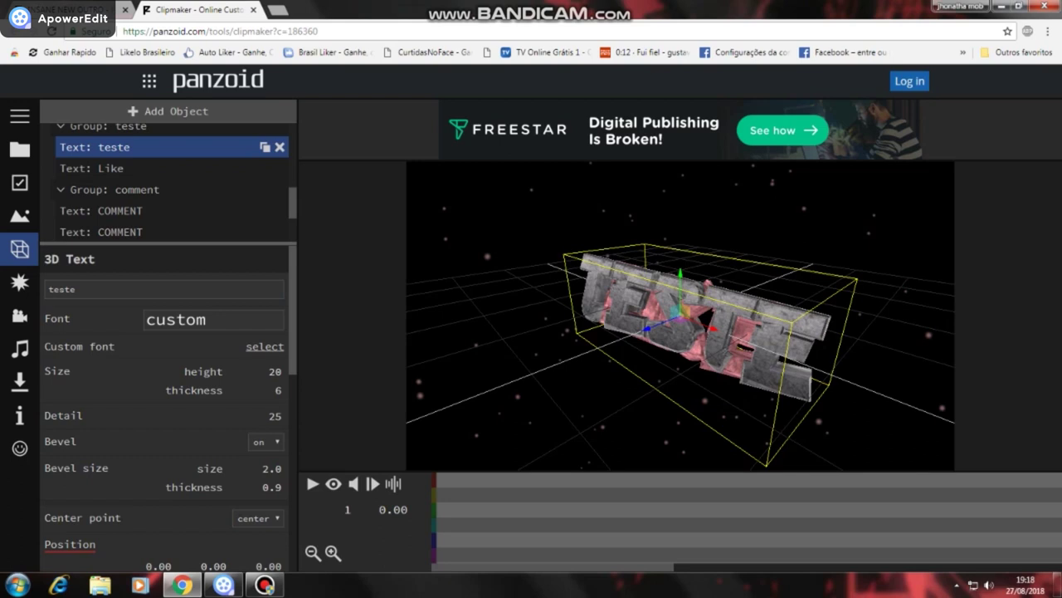
Change the remaining Like 3D text, with thickness 3, to "teste".
scroll(166, 215, "down", 1)
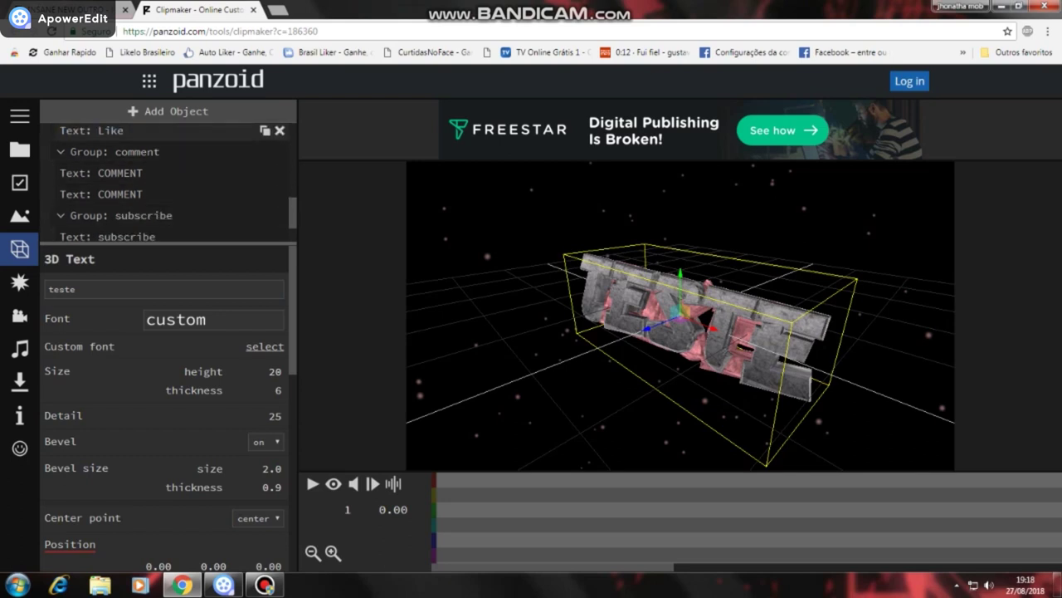
left_click(166, 215)
left_click(166, 131)
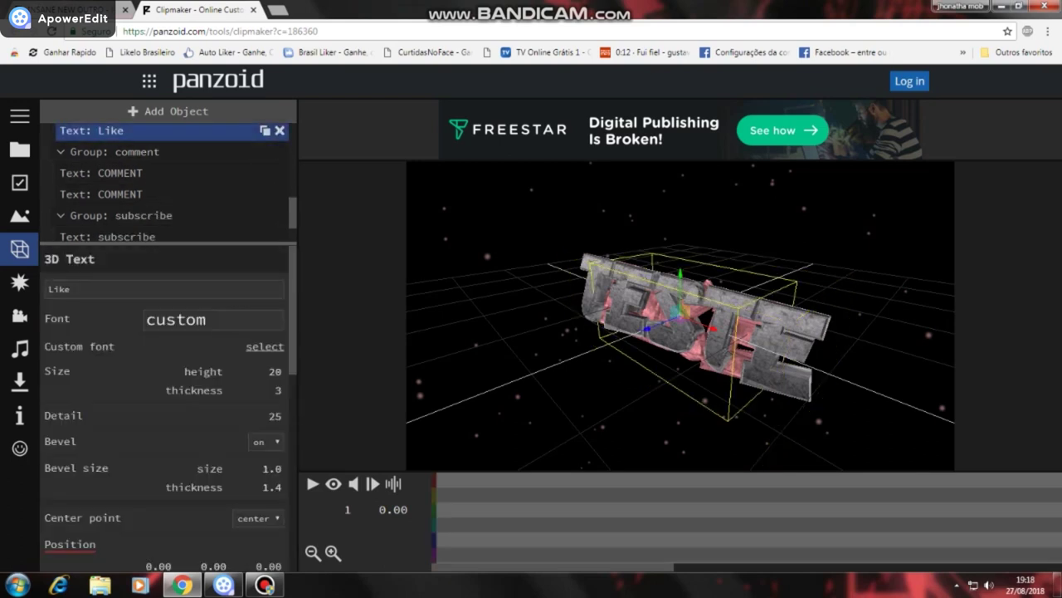
left_click_drag(83, 288, 27, 288)
type("teste")
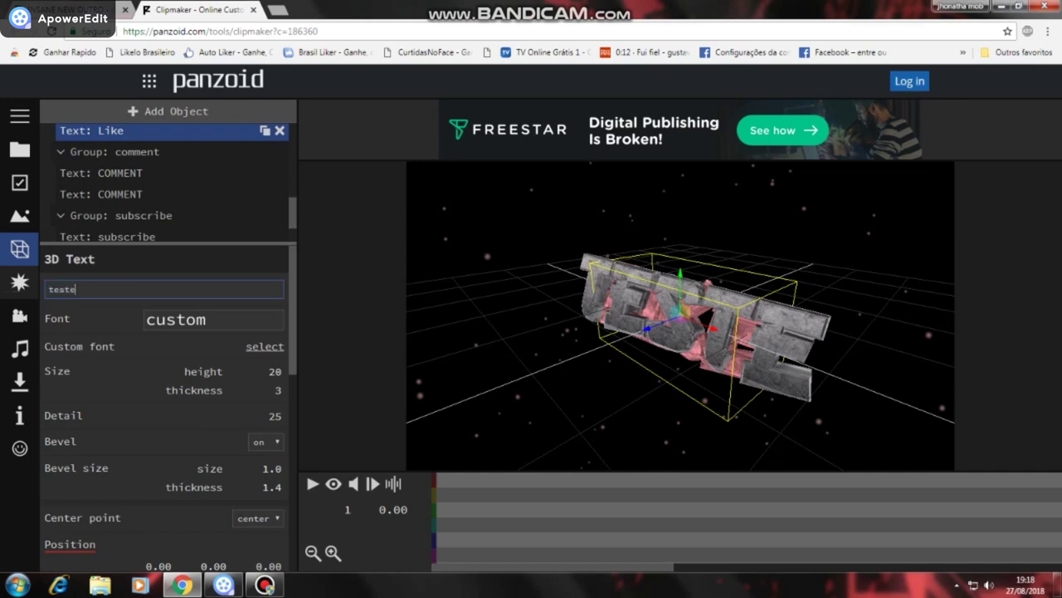
key("Return")
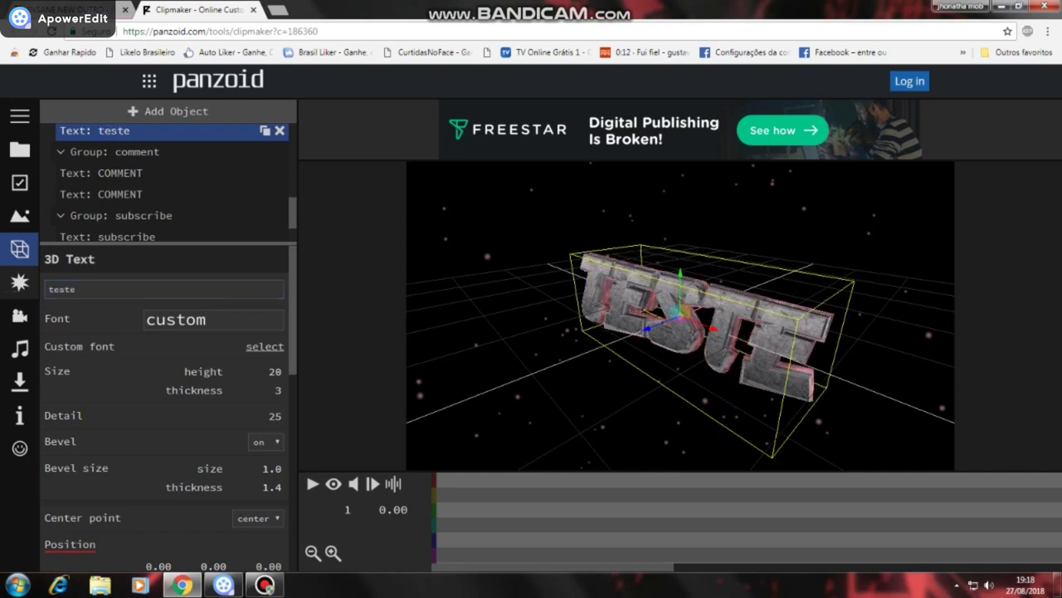
Switch the viewport to the camera preview and play back the outro animation.
left_click_drag(664, 348, 703, 338)
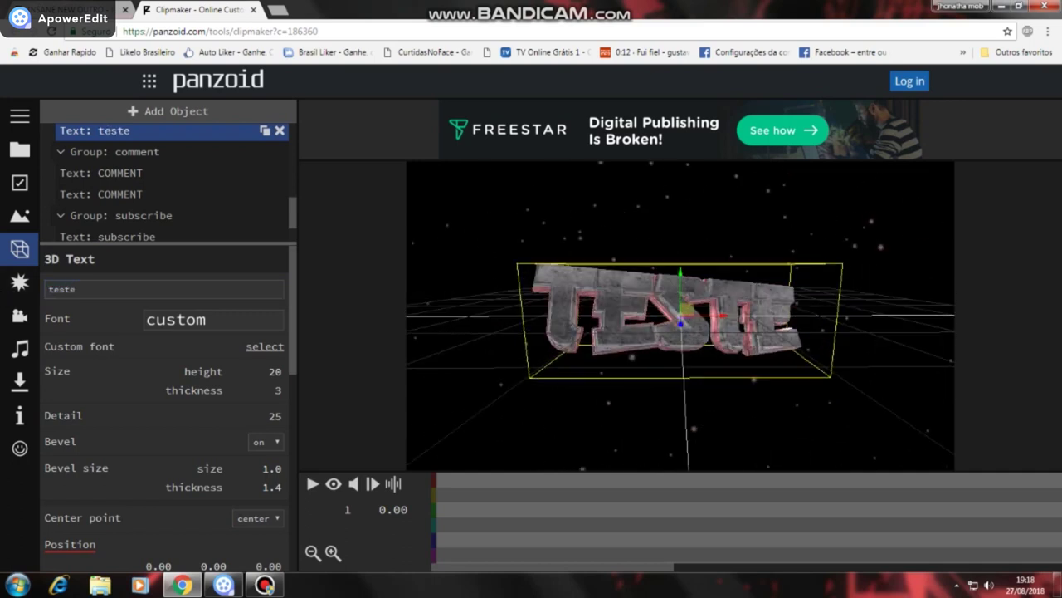
left_click(334, 484)
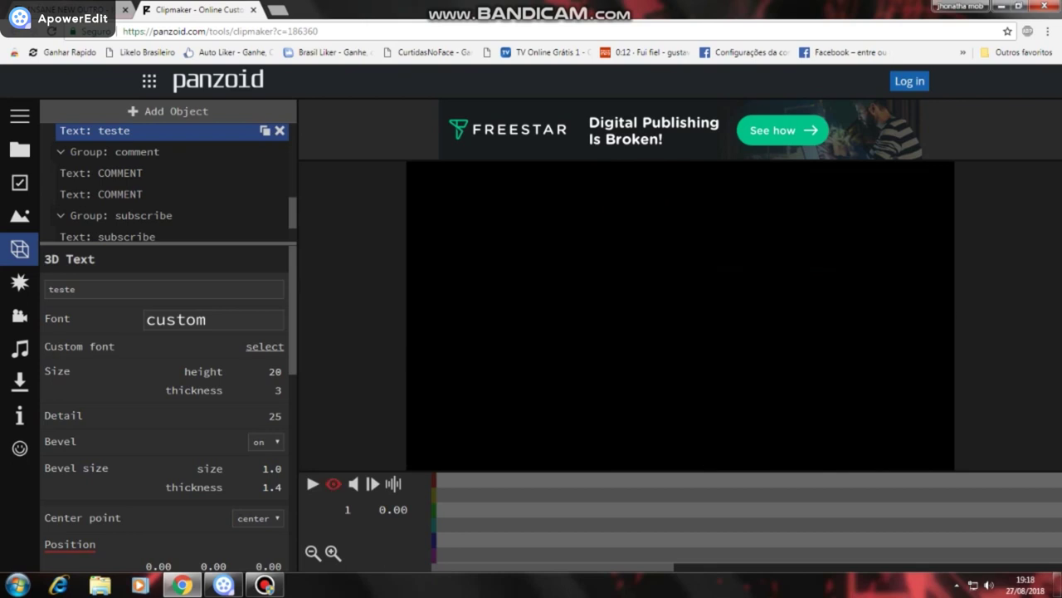
key("space")
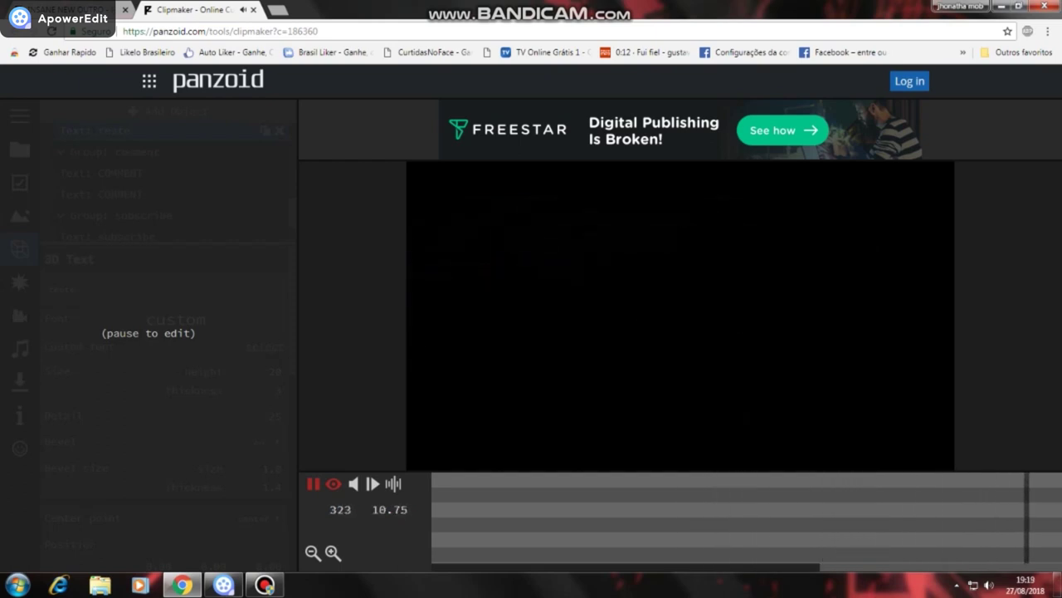
key("space")
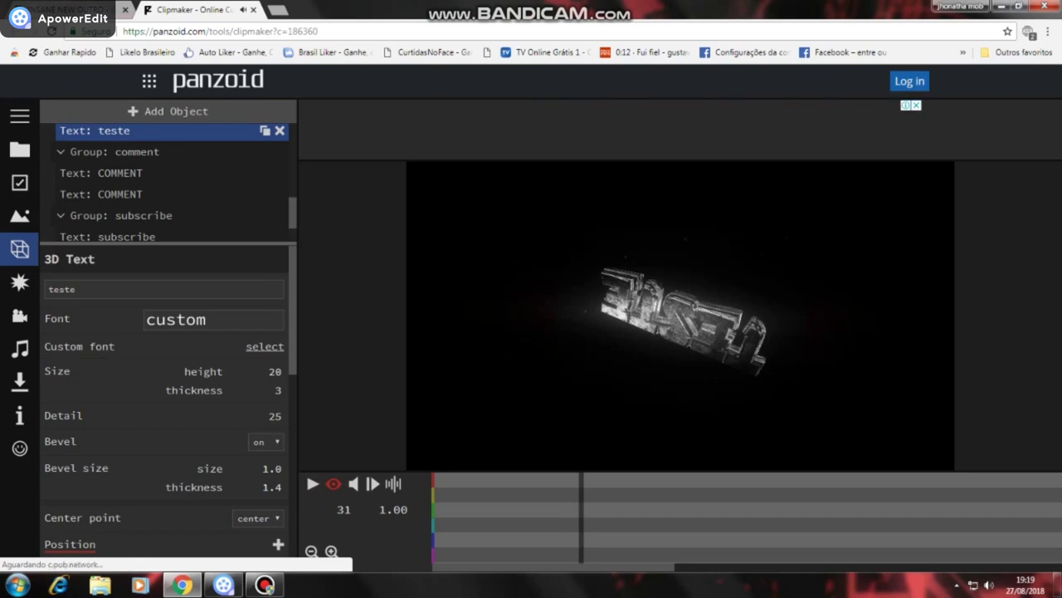
Change the first 3D text in the teste group to "zzmoobzz".
left_click_drag(292, 213, 292, 209)
scroll(171, 180, "down", 3)
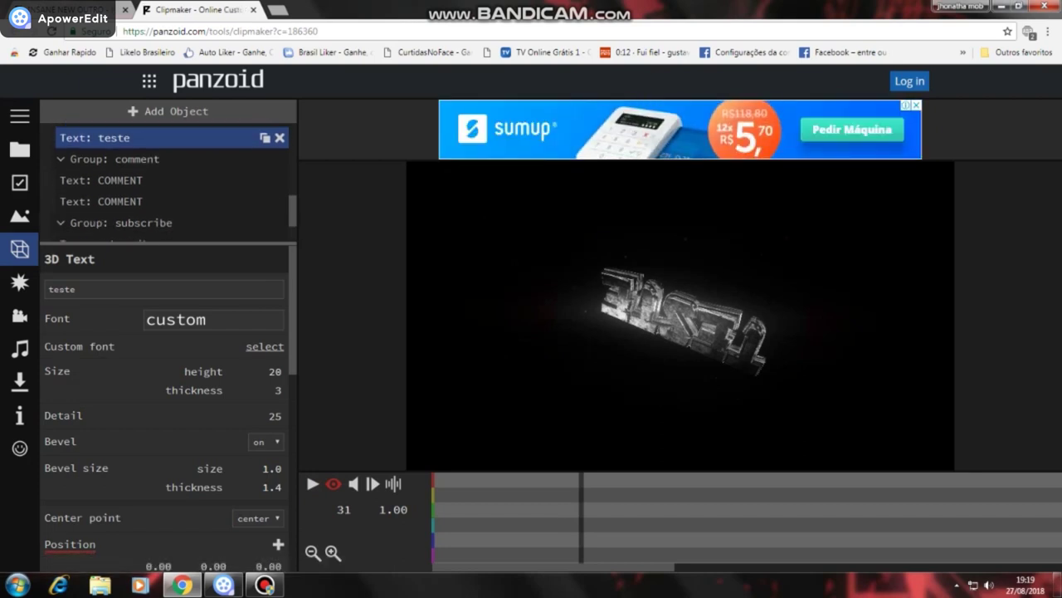
scroll(171, 180, "up", 2)
left_click_drag(292, 211, 292, 201)
left_click(172, 154)
left_click(172, 154)
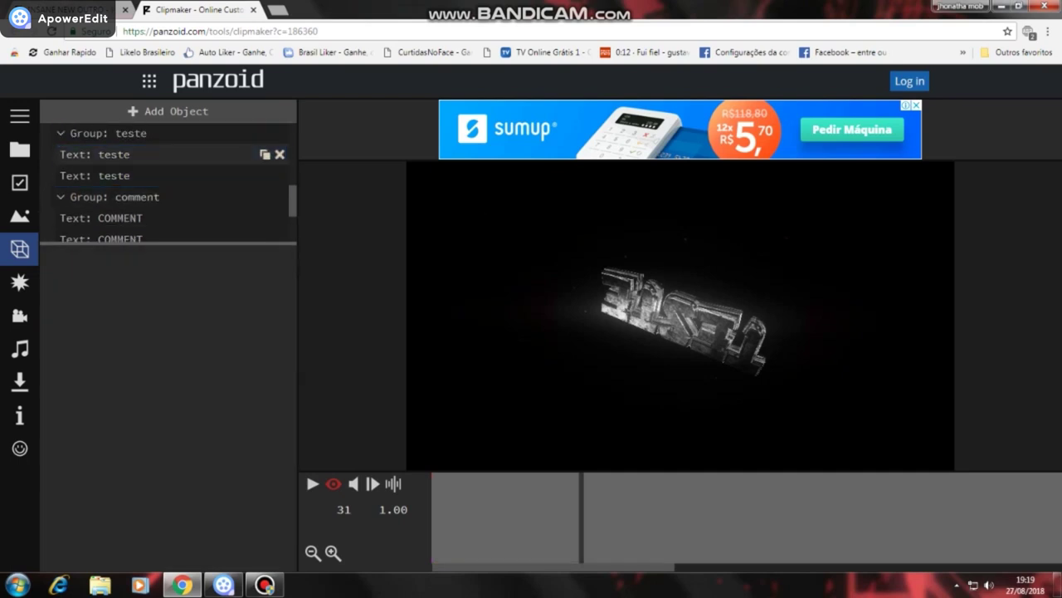
left_click(94, 154)
double_click(62, 289)
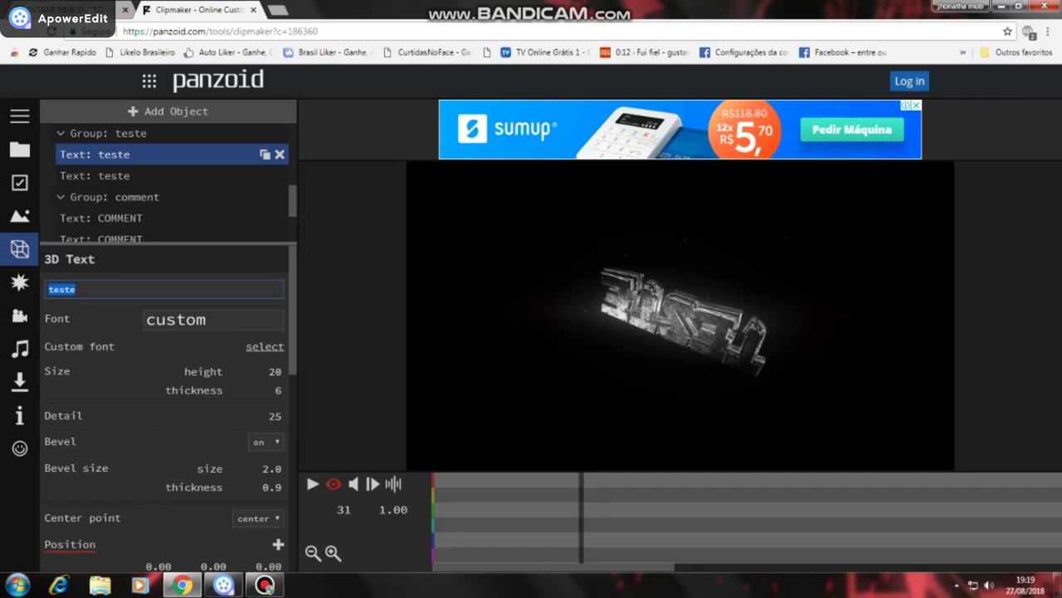
type("zzmoobzz")
key("Return")
Change the second 3D text in the teste group to "zzmoobzz" as well.
left_click(114, 176)
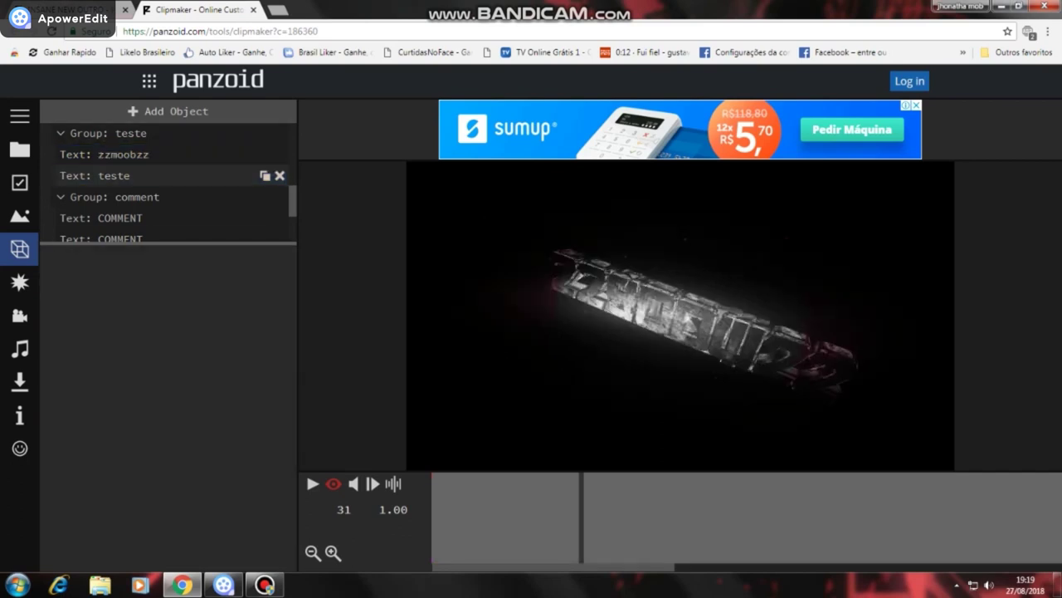
left_click(114, 176)
double_click(63, 288)
type("zzmoobzz")
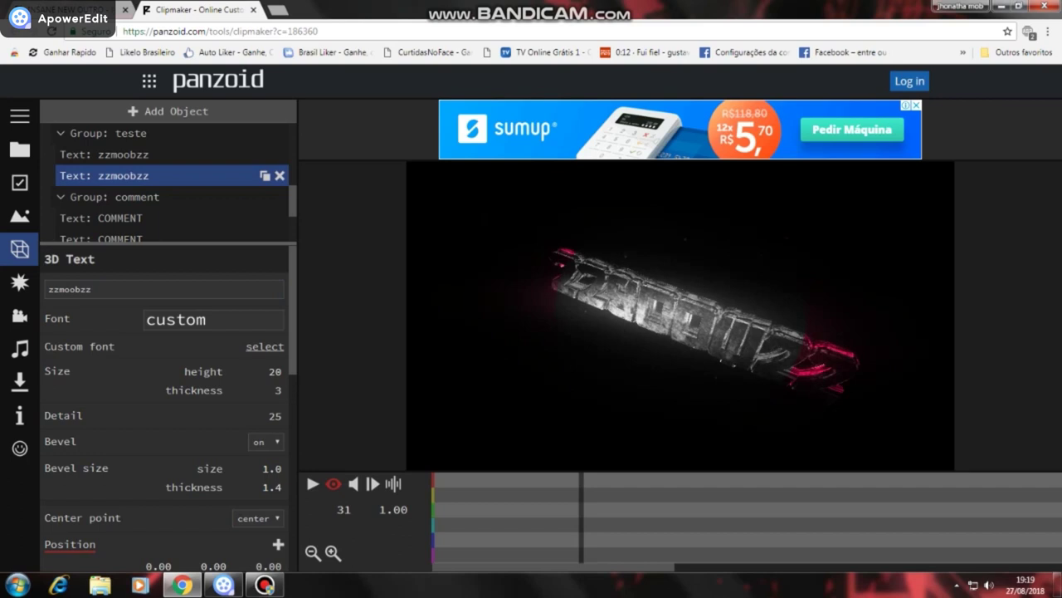
Play the animation through to the SUBSCRIBE scene, and rename the comment group to "zzmoobzz".
key("space")
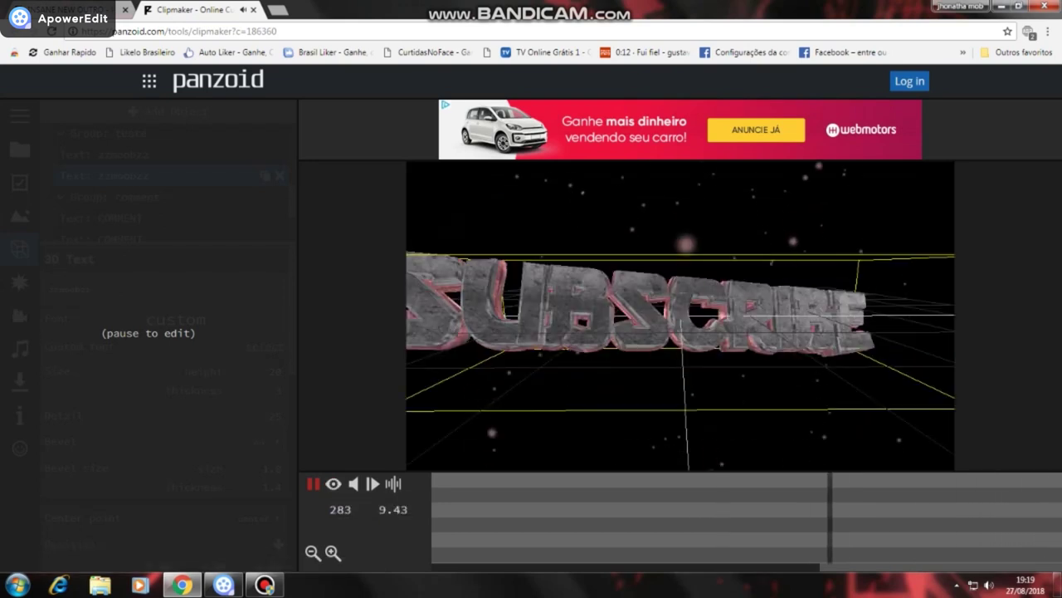
key("space")
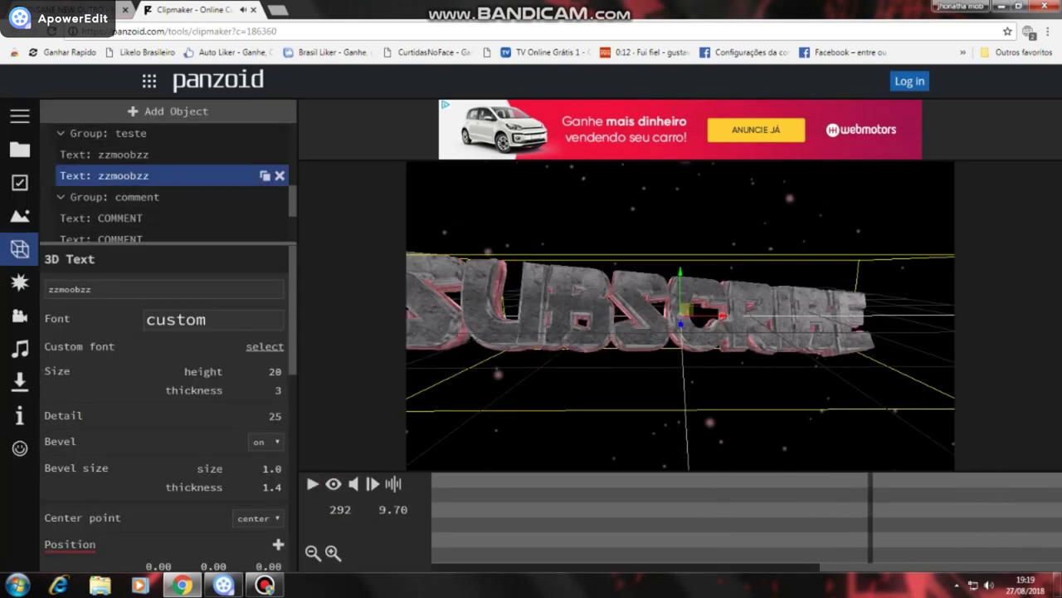
scroll(166, 196, "down", 1)
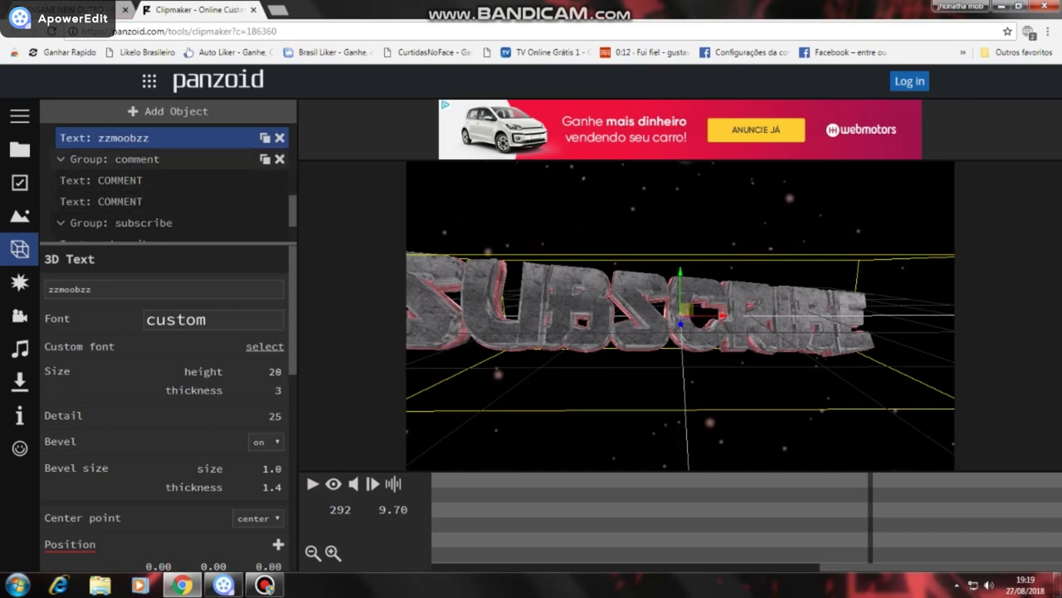
left_click(116, 159)
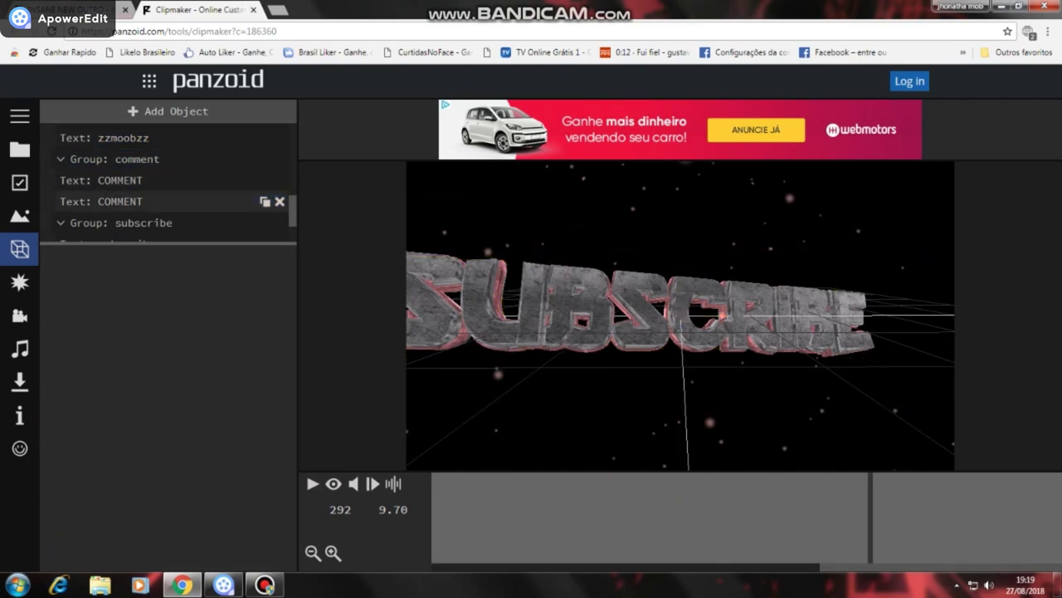
double_click(92, 289)
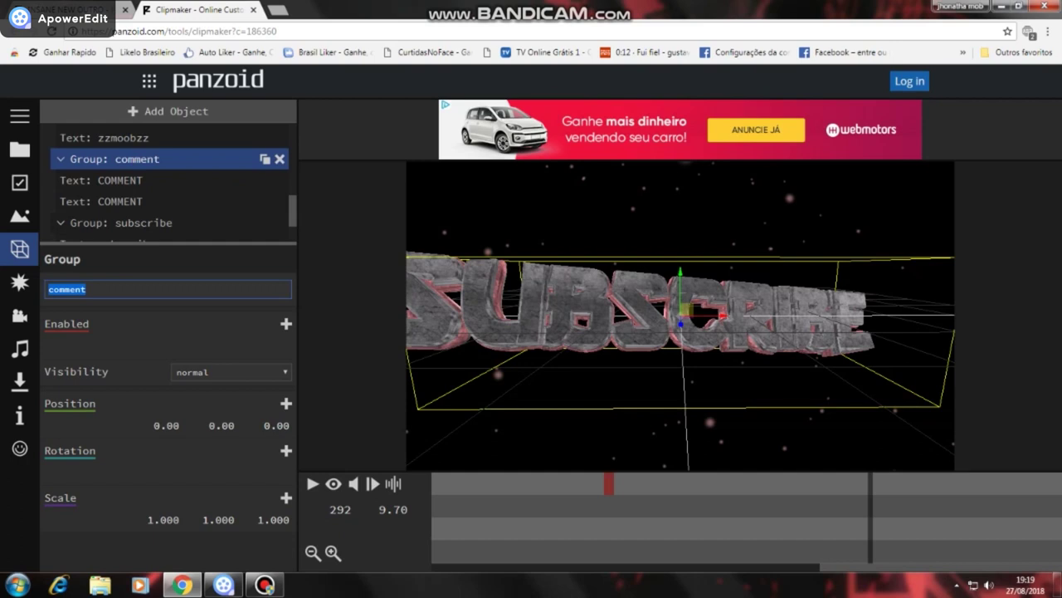
type("zzmoobzz")
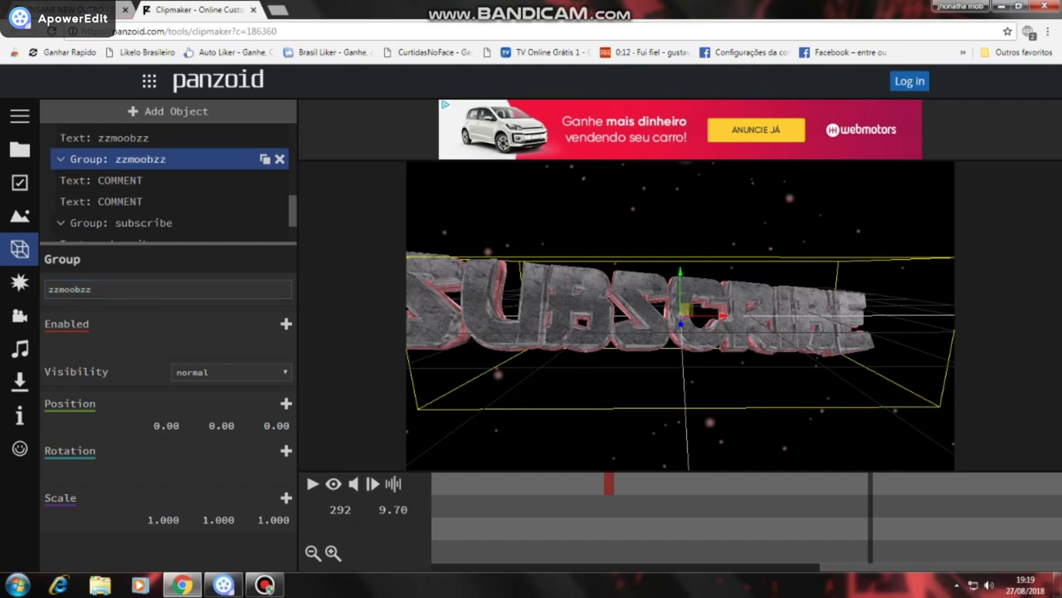
Change the first COMMENT 3D text, with thickness 6, to "zzmoobzz".
left_click(117, 180)
key("ctrl+a")
type("zz")
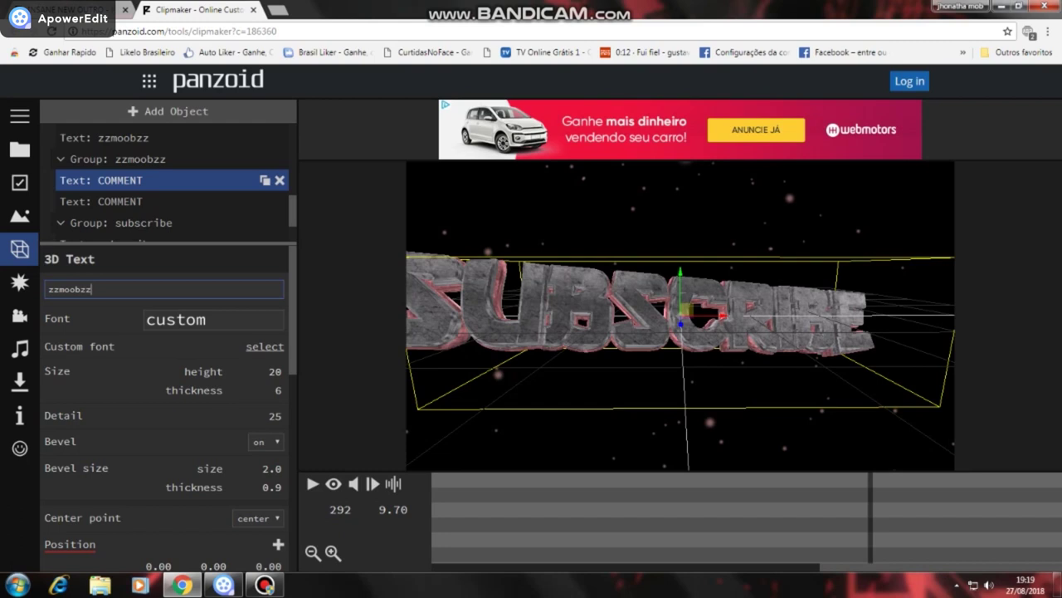
key("Return")
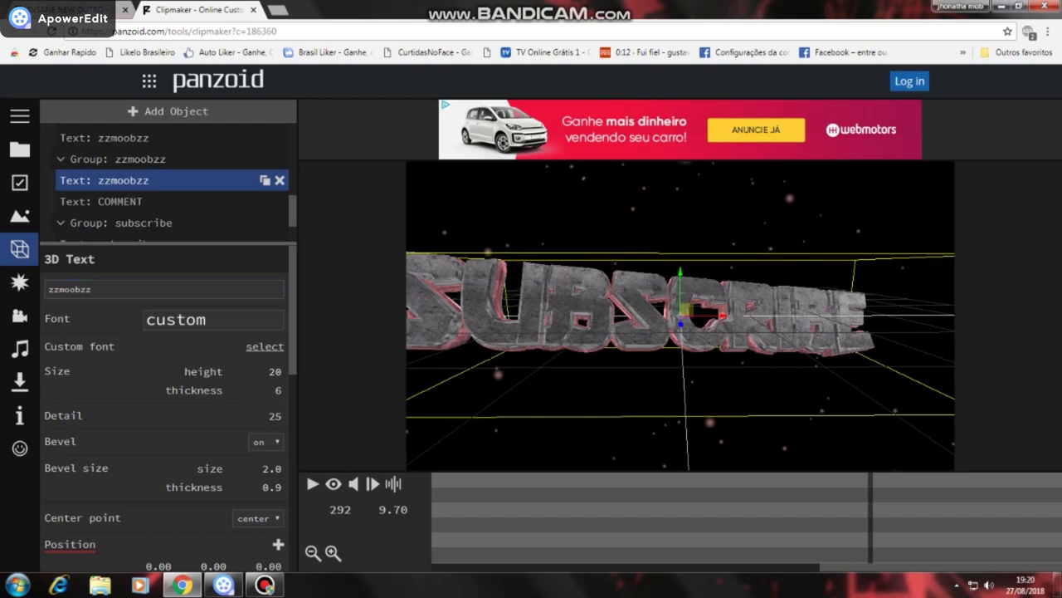
Change the remaining COMMENT 3D text, with thickness 3, to "zzmoobzz".
scroll(116, 192, "down", 1)
left_click(117, 171)
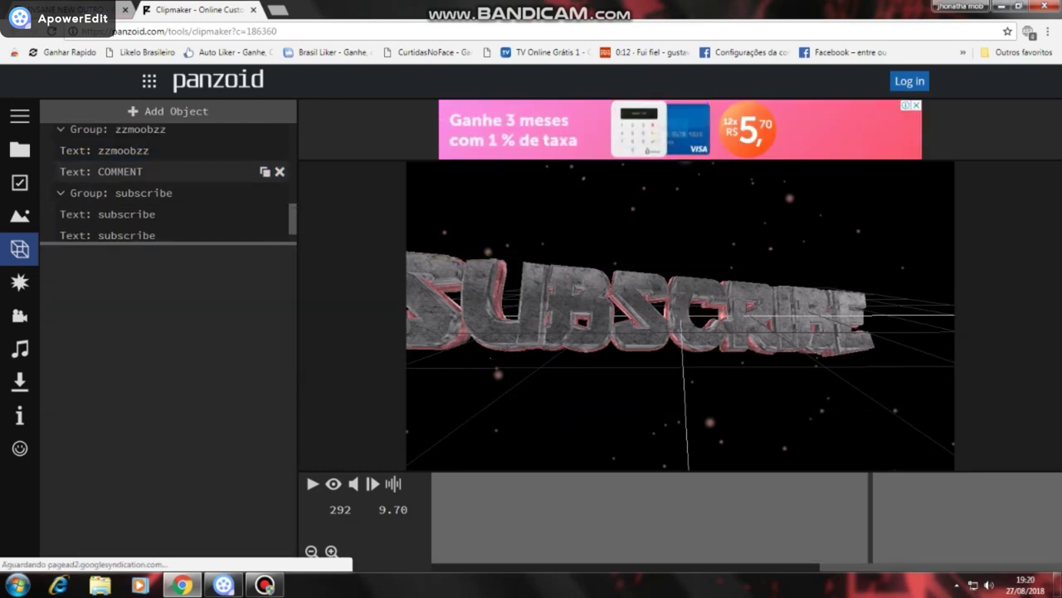
double_click(83, 289)
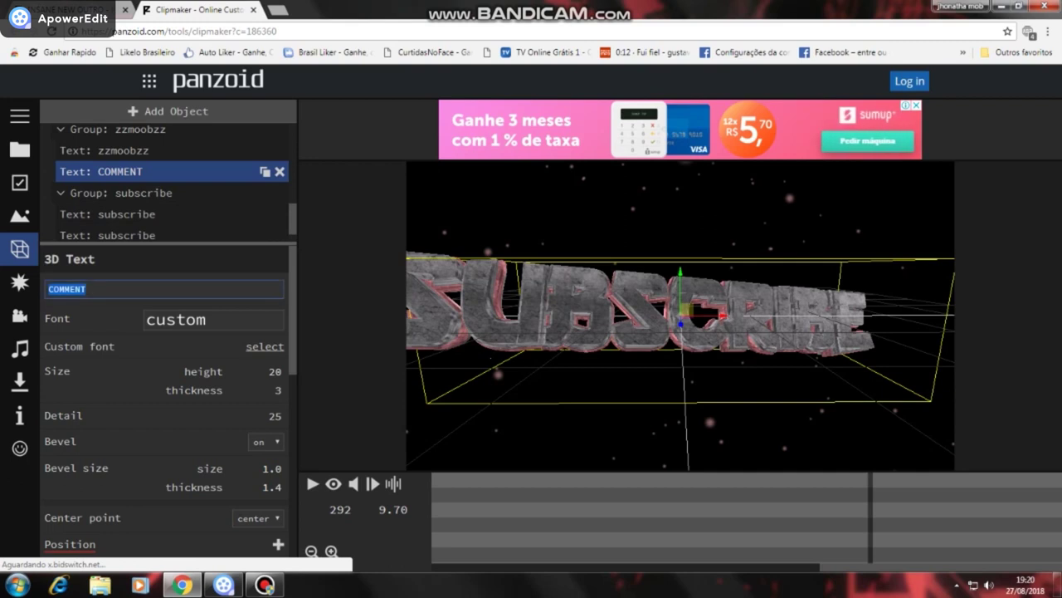
type("zzmoobzz")
key("Return")
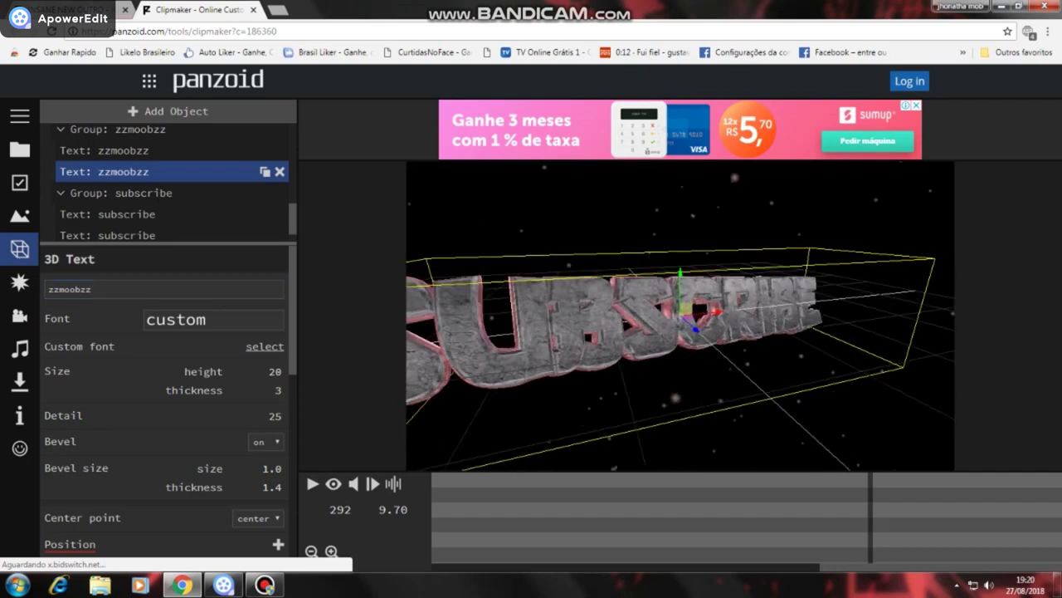
Rename the subscribe group to "salve".
scroll(168, 184, "down", 1)
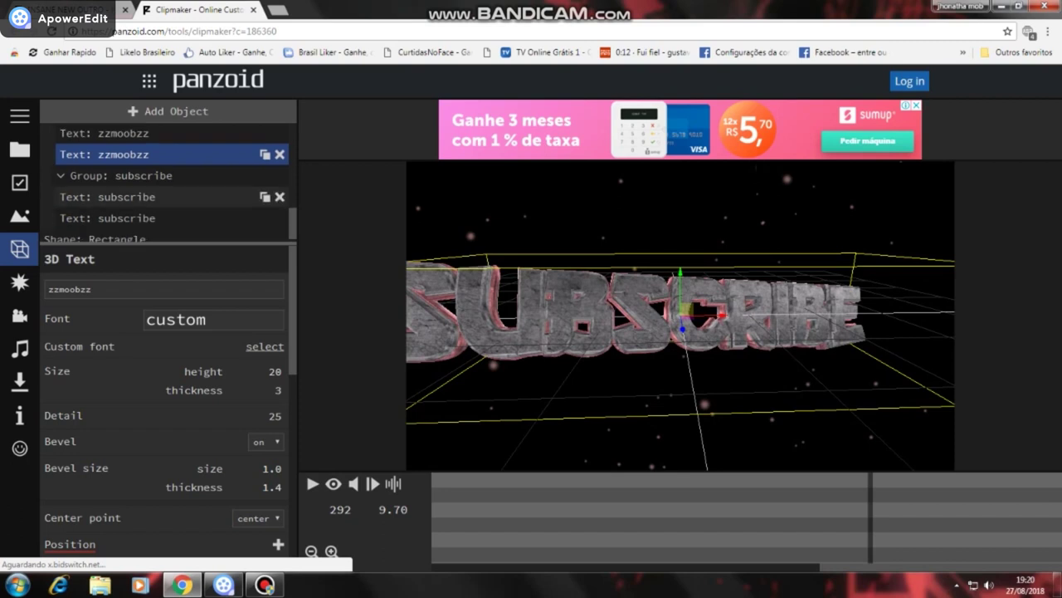
left_click(168, 197)
left_click(169, 176)
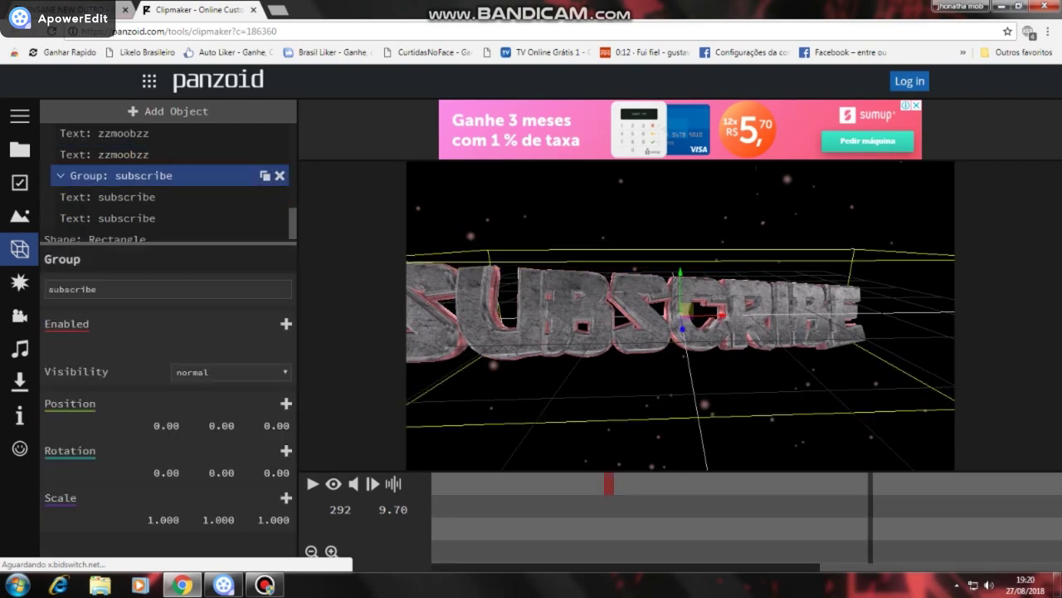
double_click(108, 288)
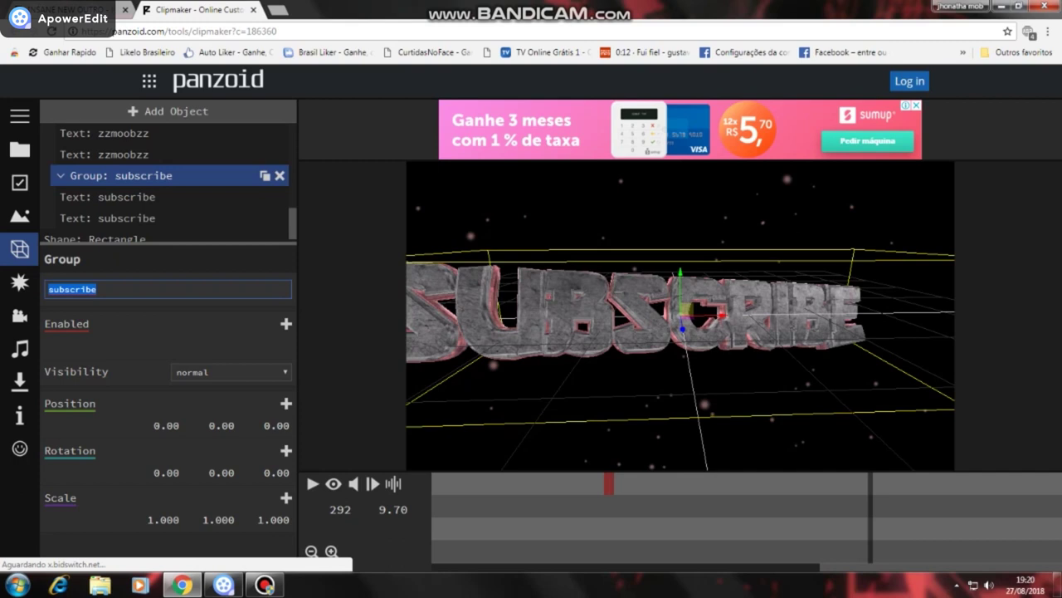
type("salve")
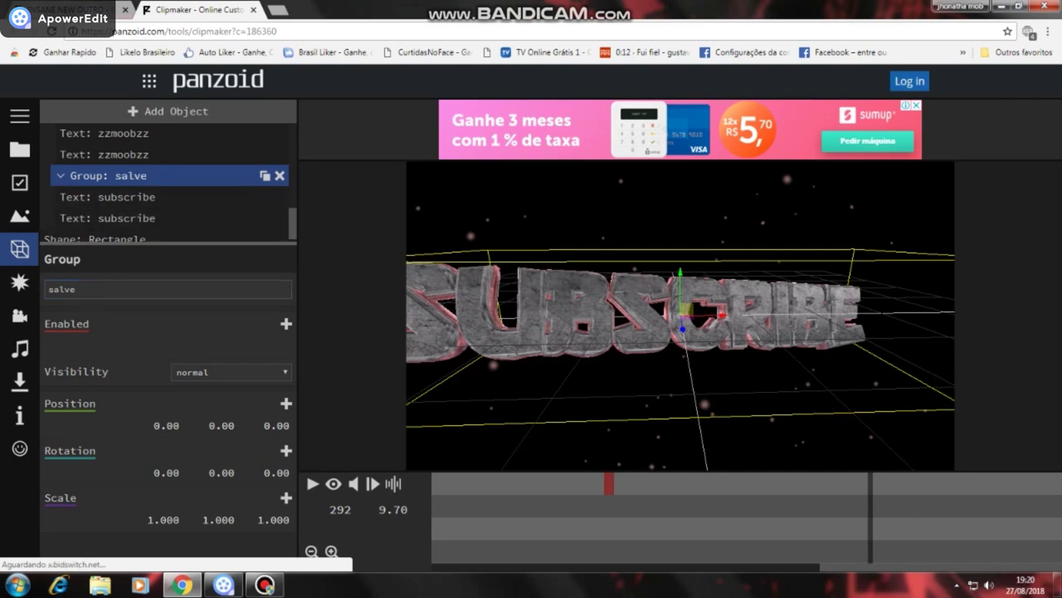
Change the first subscribe 3D text, with thickness 6, to "salve".
left_click(124, 197)
left_click(125, 196)
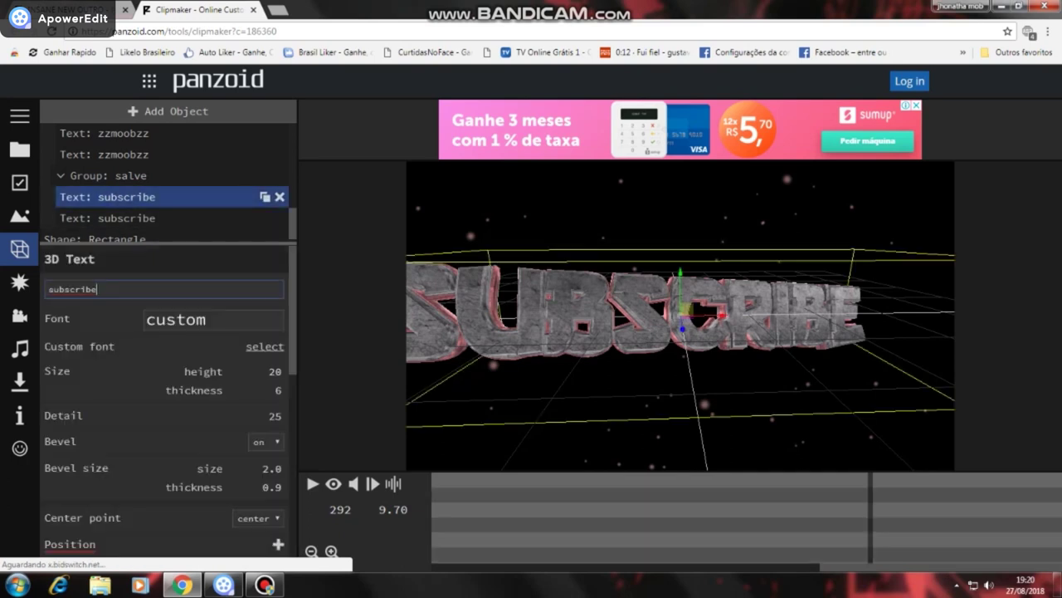
key("ctrl+a")
type("salve")
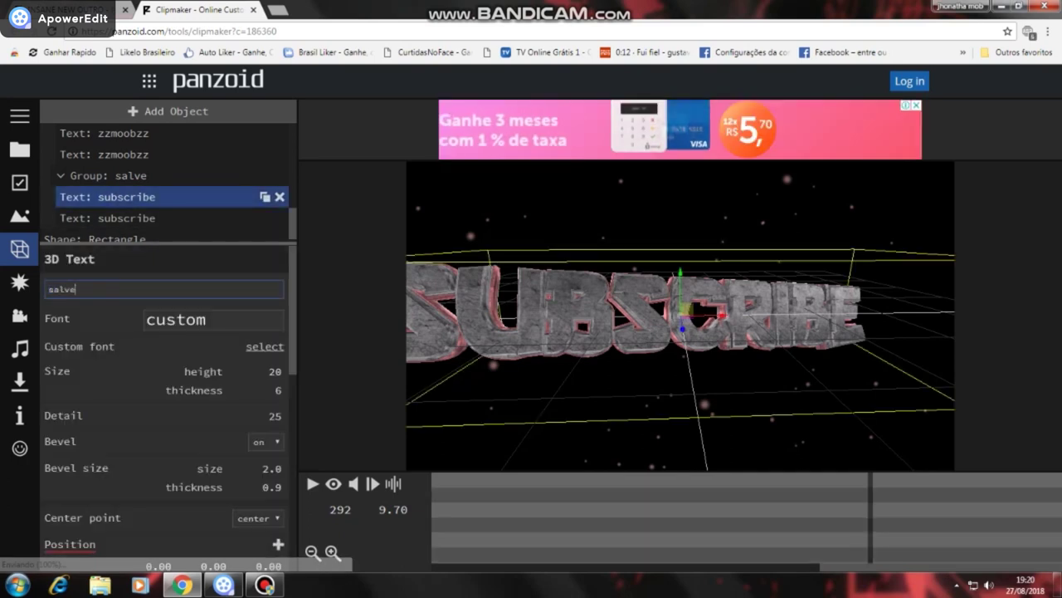
scroll(166, 203, "down", 1)
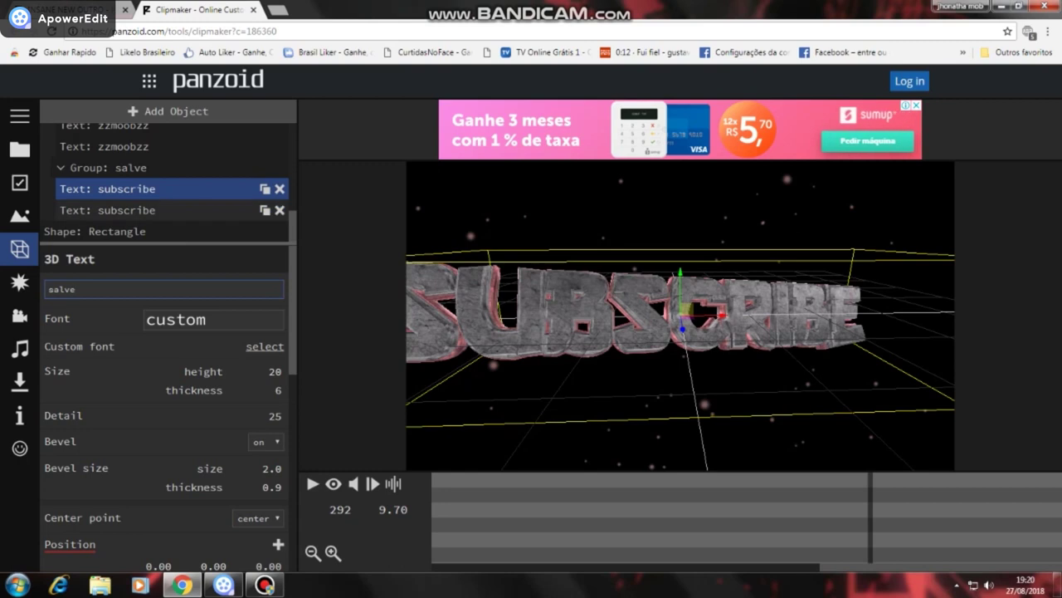
key("Return")
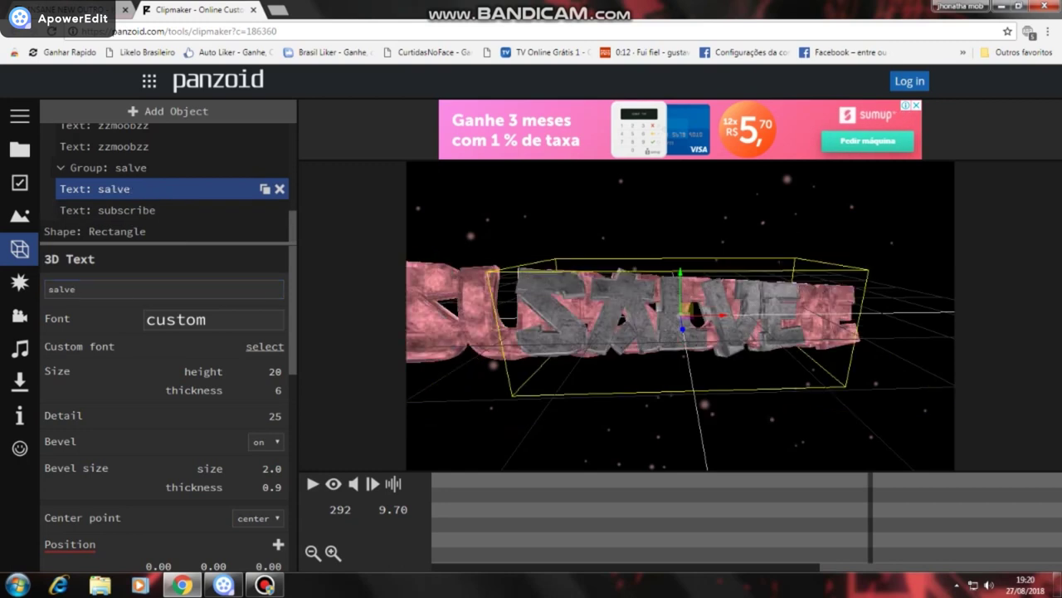
Change the remaining subscribe 3D text, with thickness 3, to "salve".
left_click(157, 189)
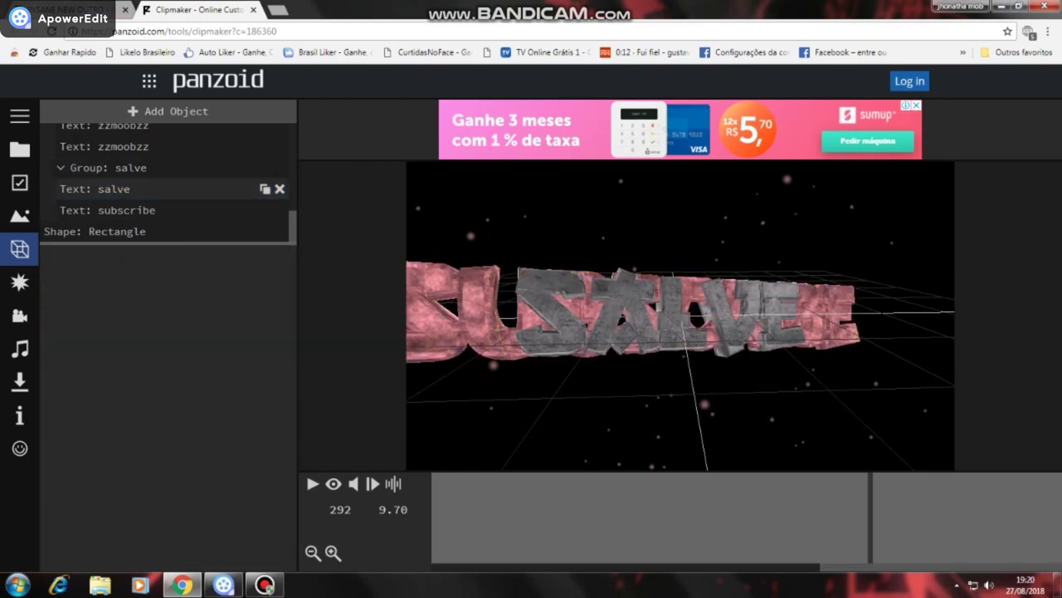
left_click(158, 210)
key("ctrl+a")
type("s")
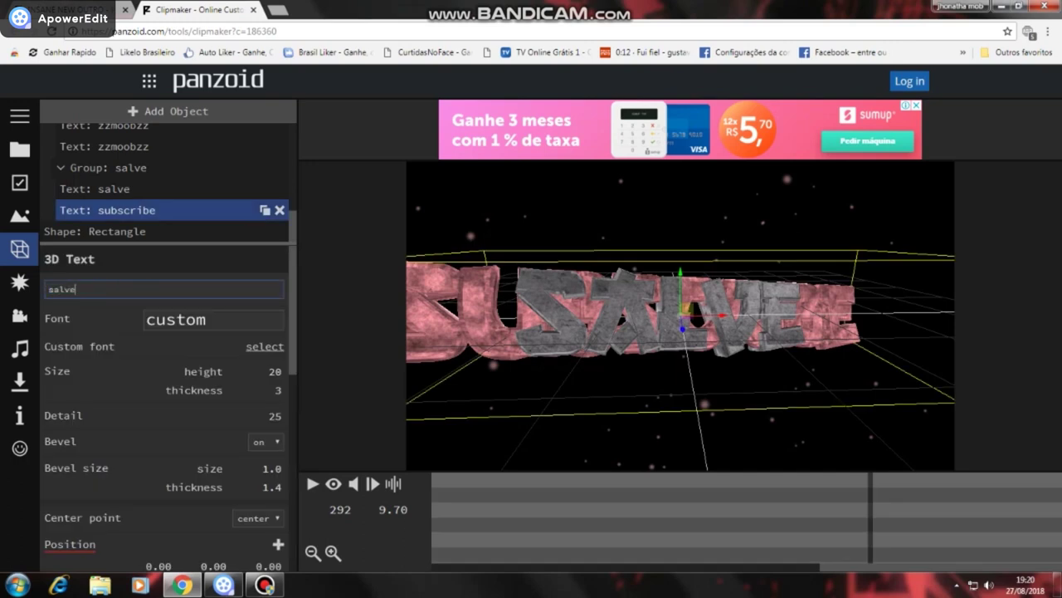
key("Return")
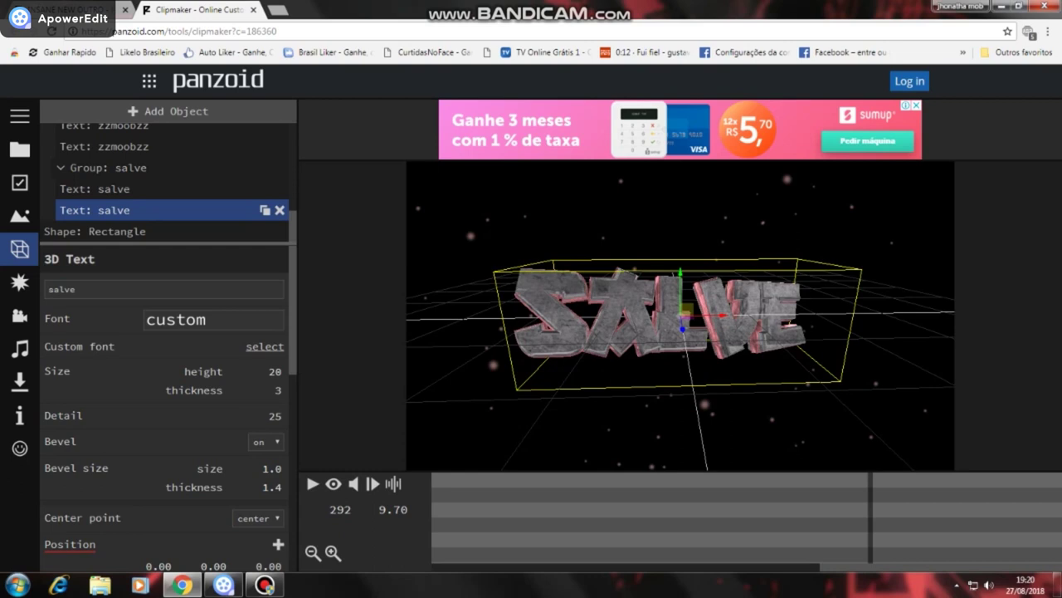
Switch the viewport to the camera preview and play back the animation with the new texts.
left_click(333, 484)
left_click(313, 484)
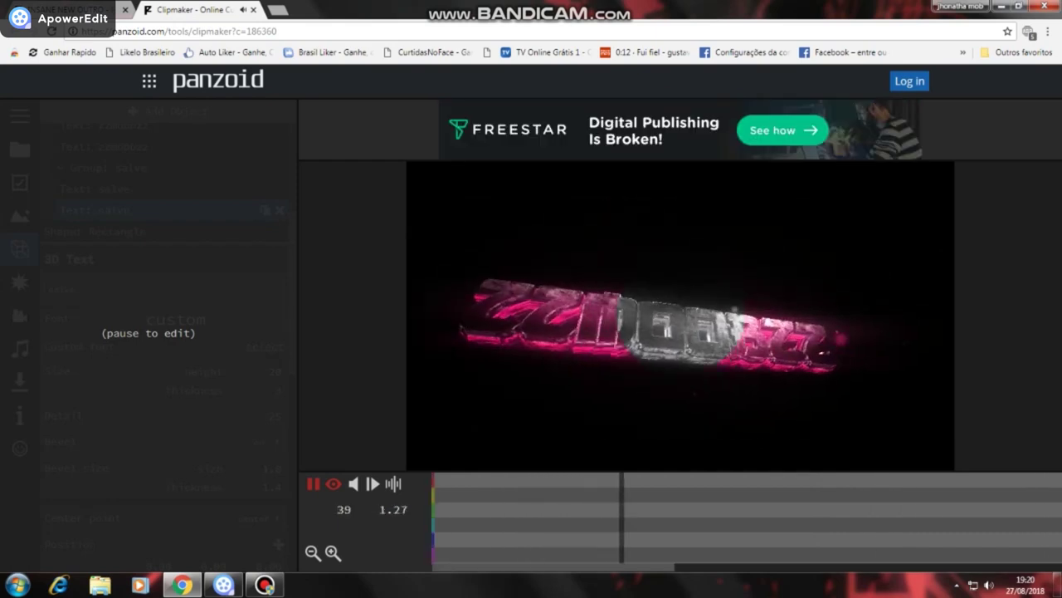
key("space")
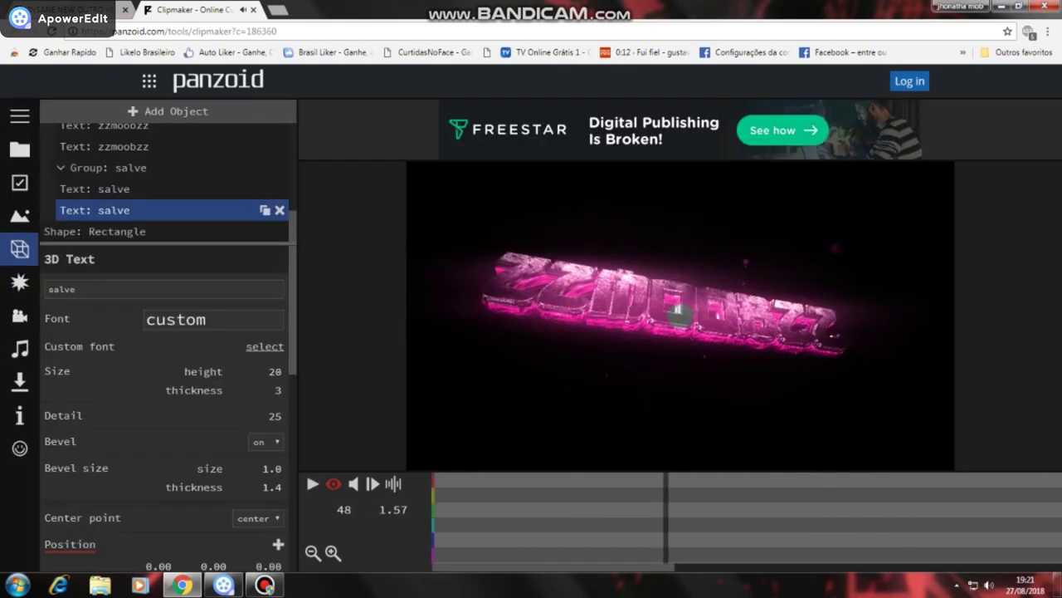
Set the font of the first 3D text in the zzmoobzz group to The Bold Font.
scroll(166, 178, "up", 3)
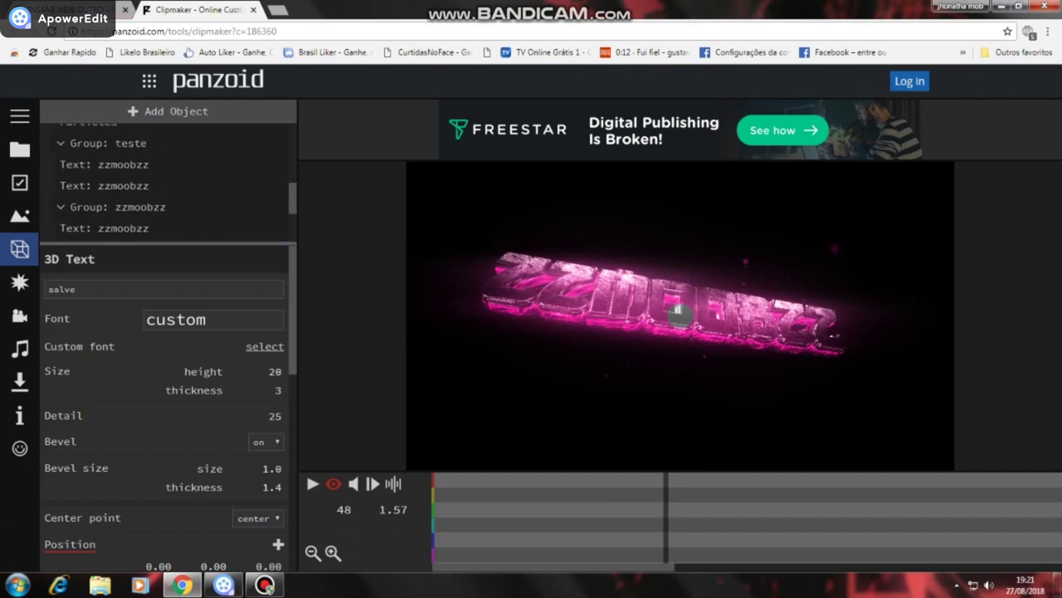
scroll(166, 211, "down", 1)
left_click(166, 211)
left_click(213, 319)
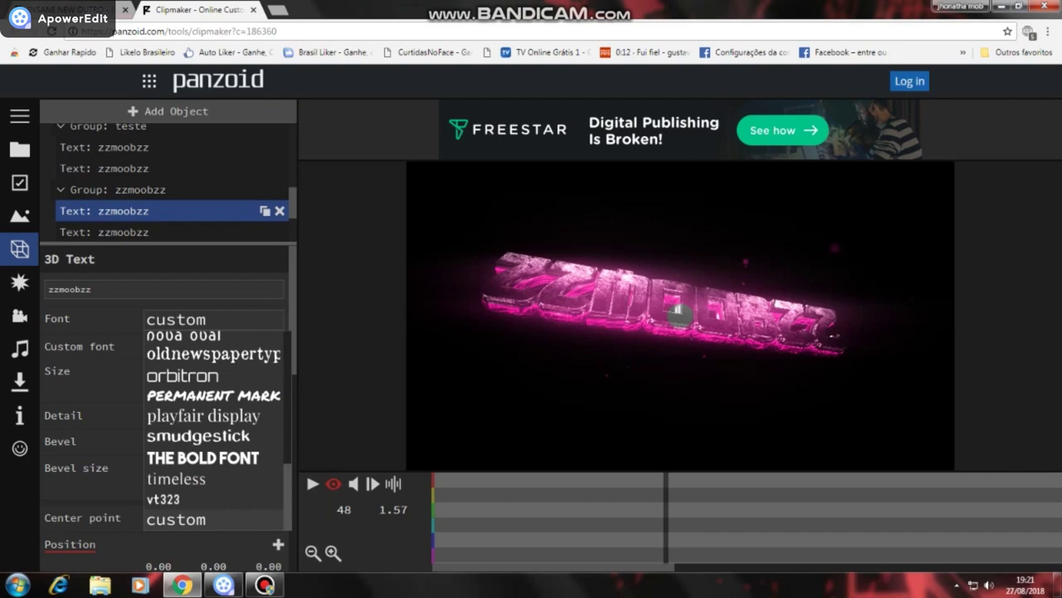
left_click(203, 458)
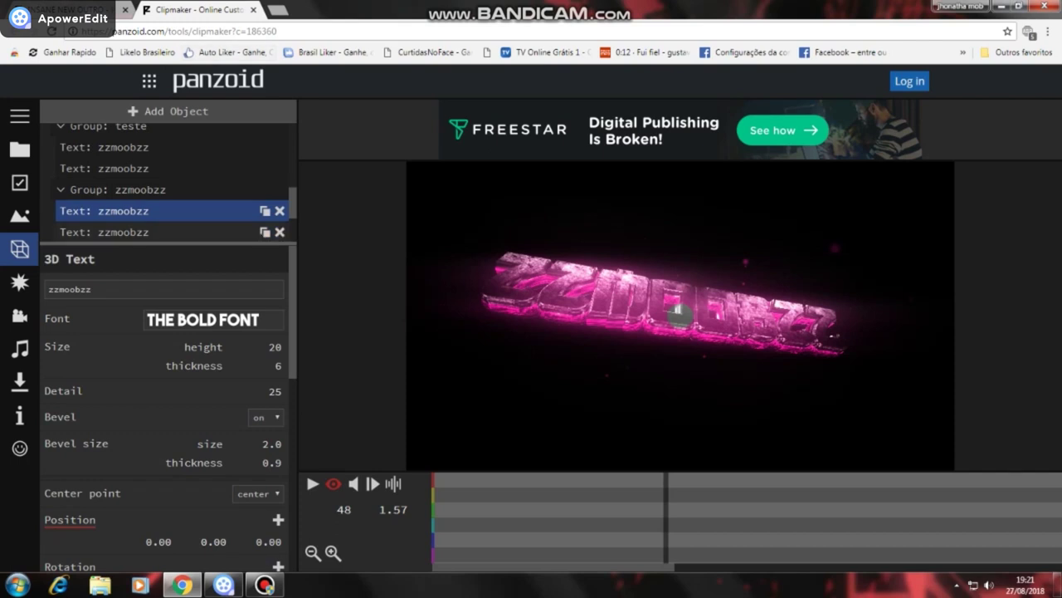
Set the font of the second 3D text in the zzmoobzz group to The Bold Font as well.
left_click(125, 232)
left_click(213, 320)
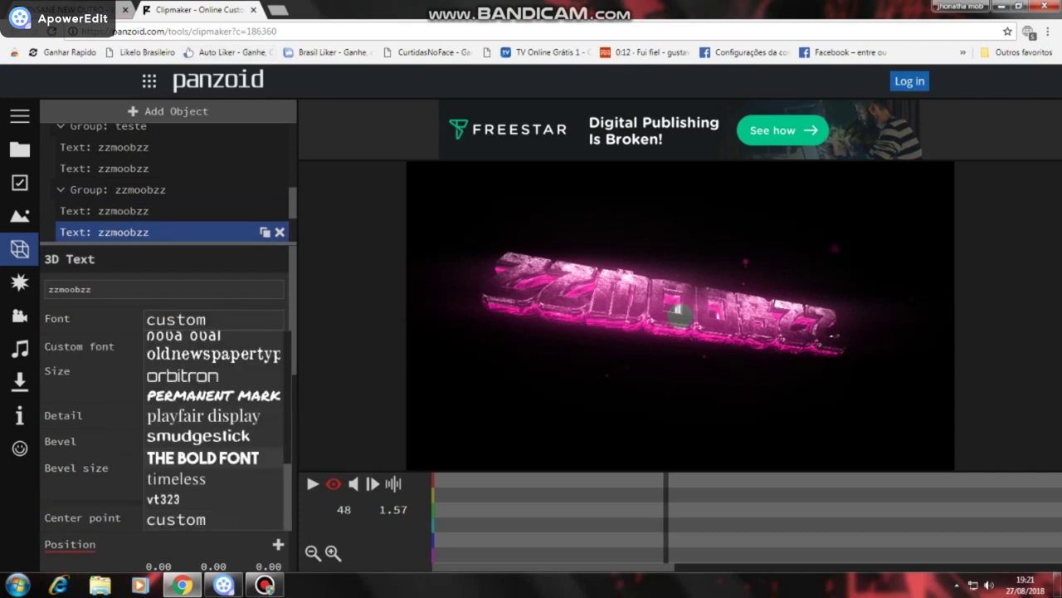
left_click(212, 455)
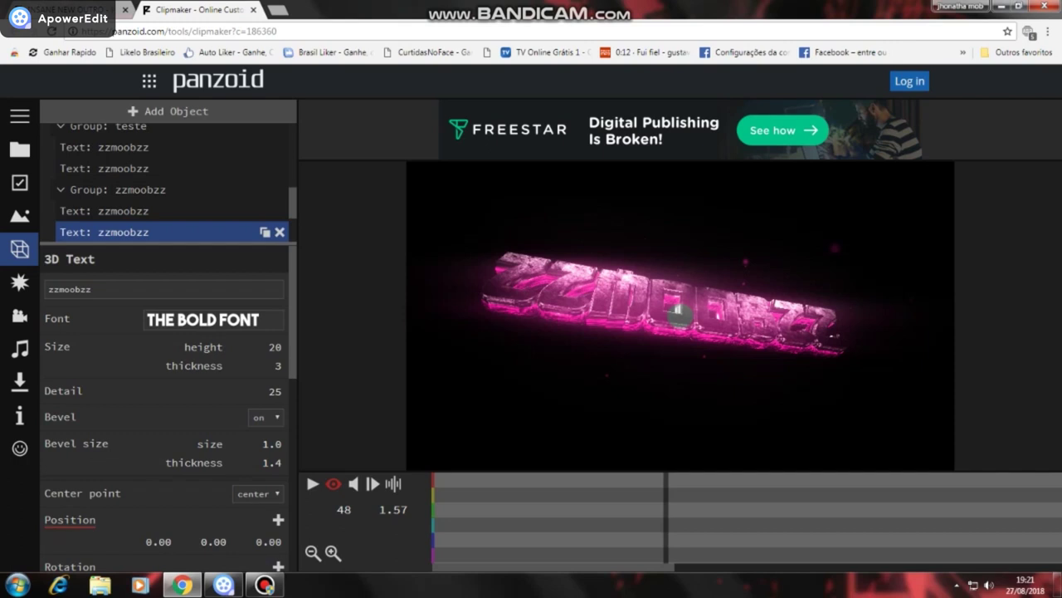
Play back the animation in the camera preview to check the new font, and pause it.
left_click(333, 484)
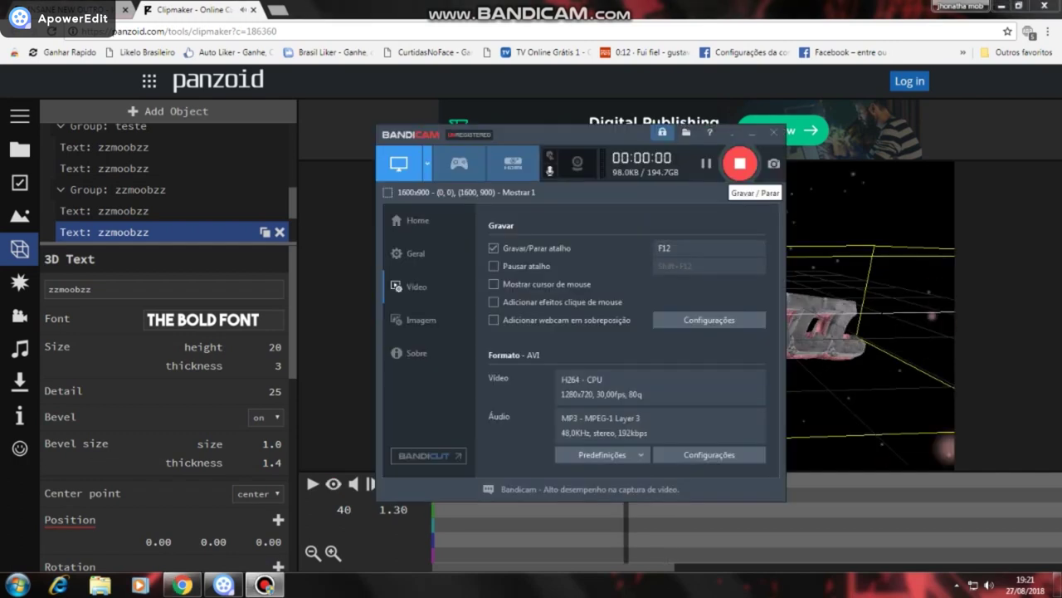
left_click(752, 133)
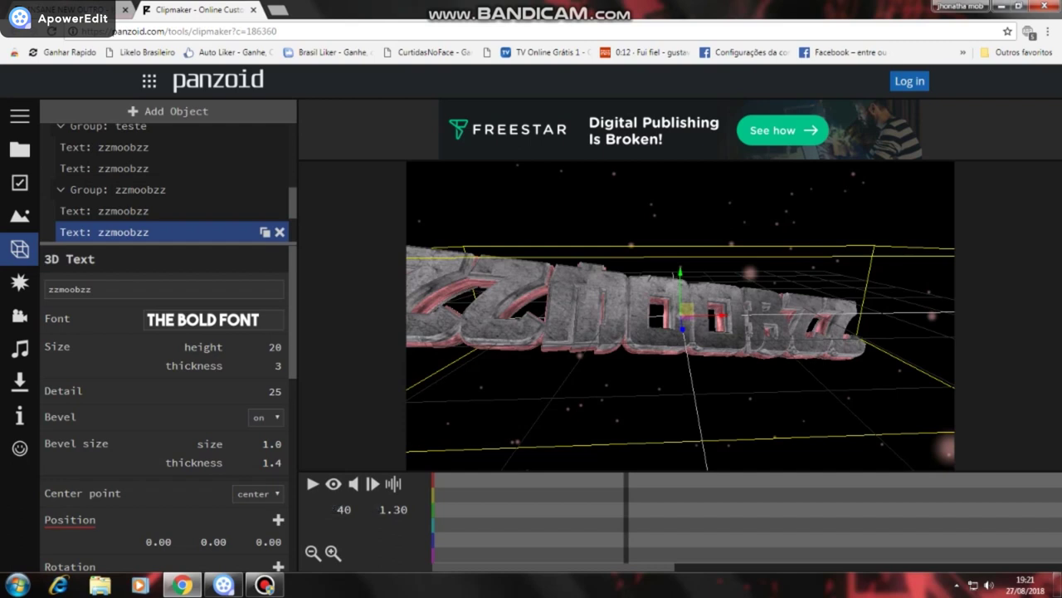
key("space")
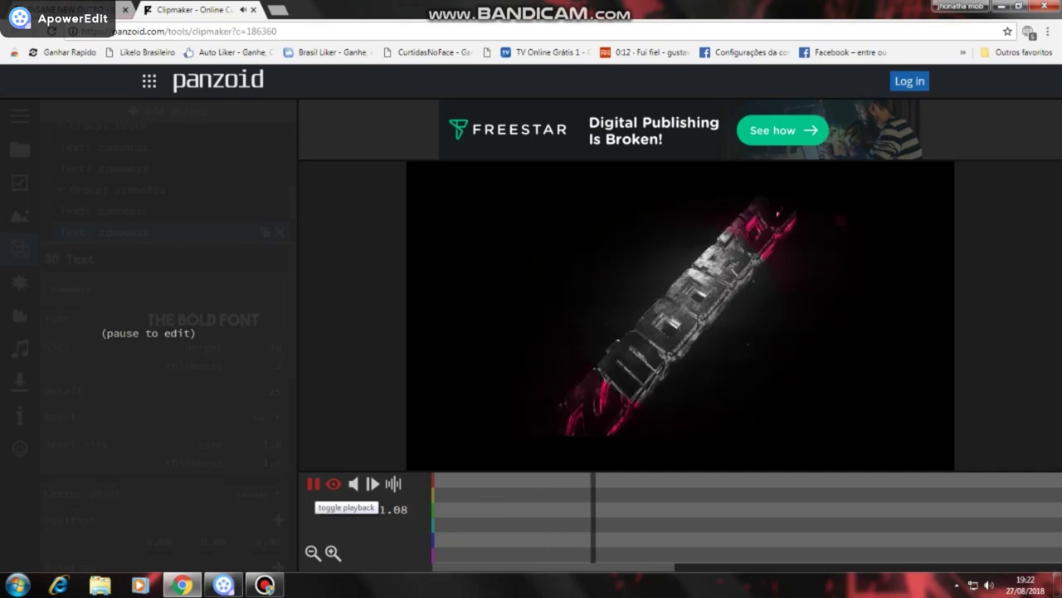
left_click(313, 484)
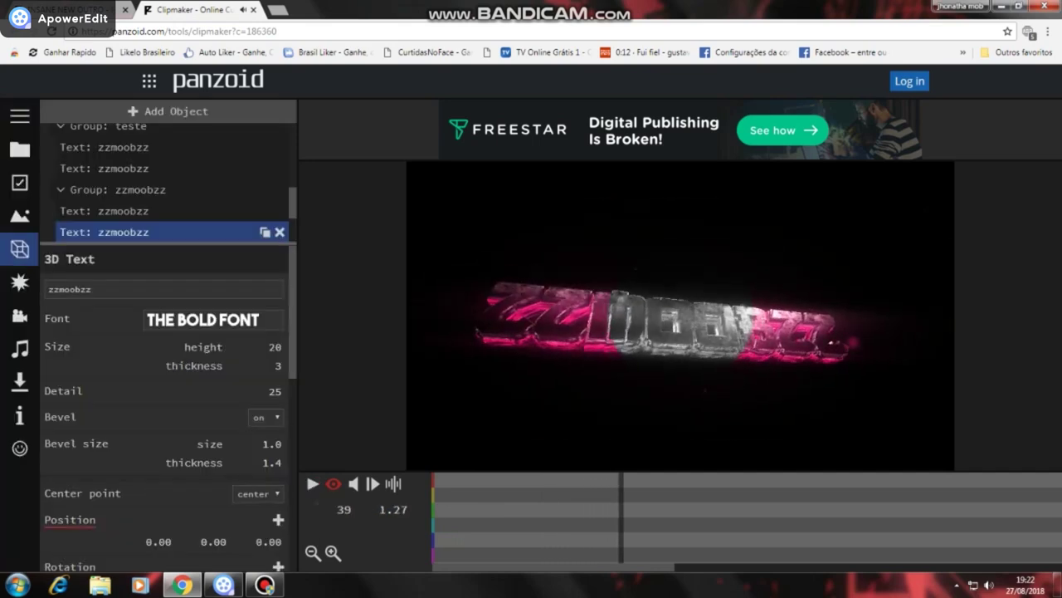
Set the font of the first 3D text in the teste group to Boston Traffic.
scroll(149, 190, "up", 1)
left_click(132, 190)
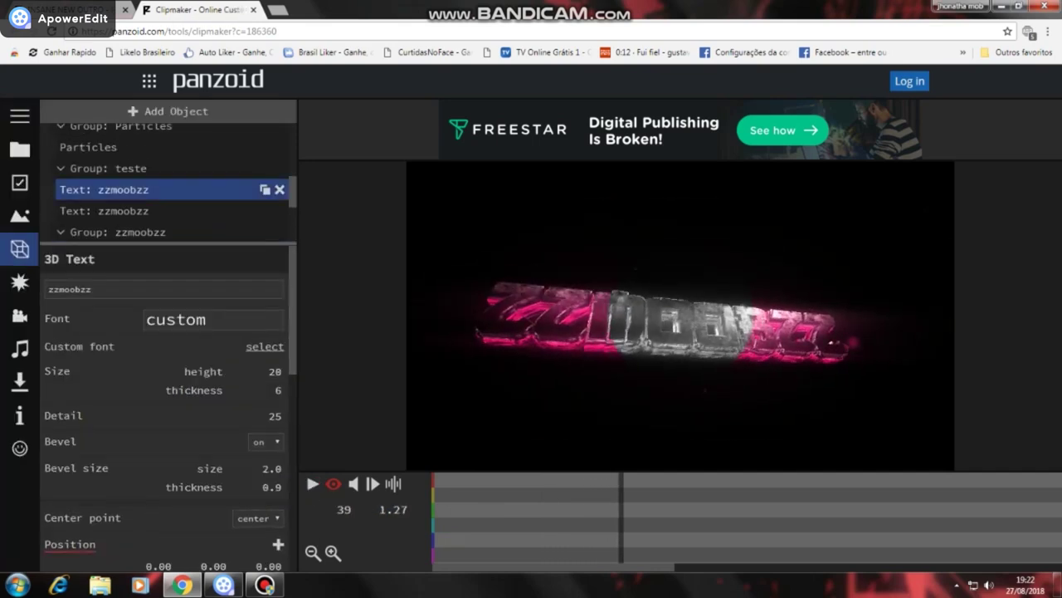
left_click(213, 320)
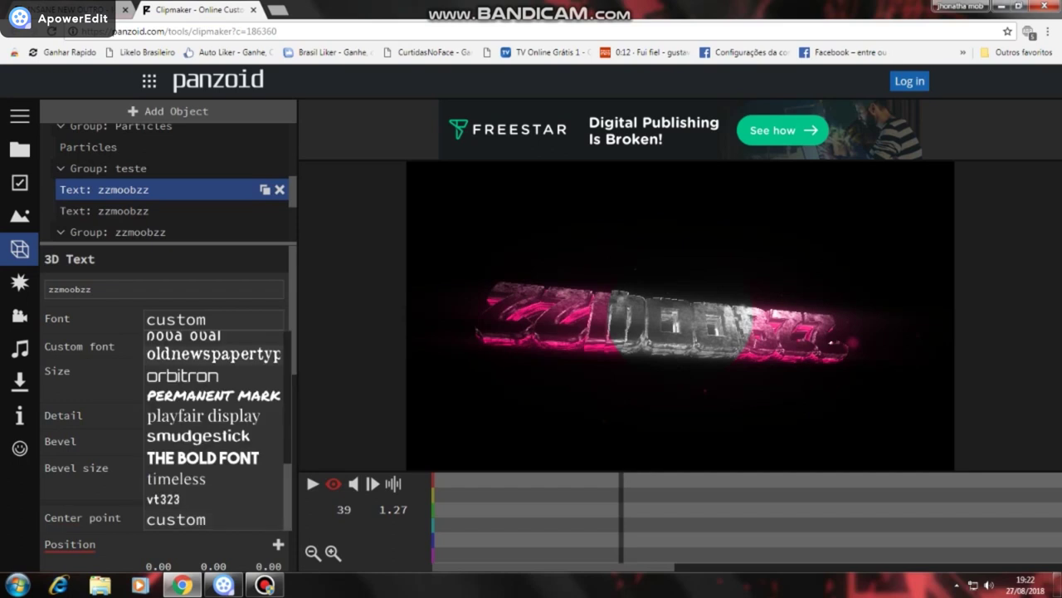
scroll(214, 430, "up", 2)
scroll(214, 430, "up", 3)
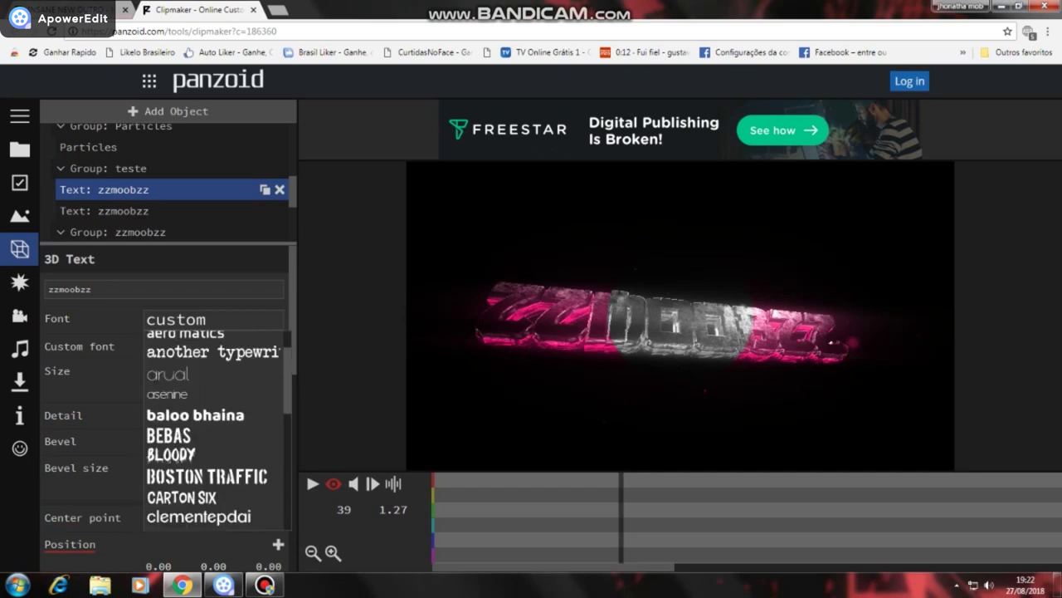
left_click(206, 477)
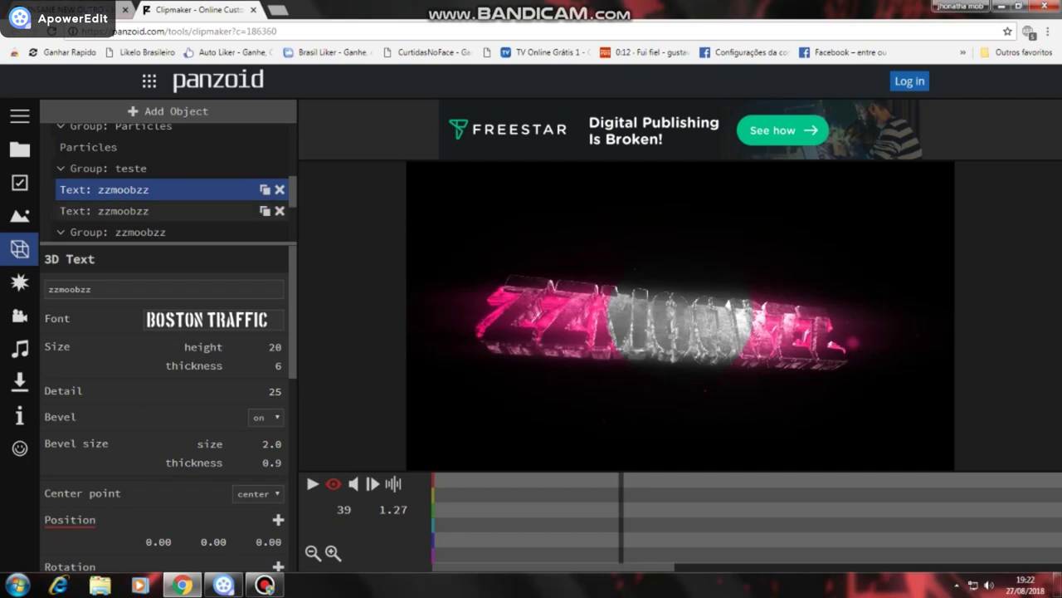
Set the font of the second 3D text in the teste group to Boston Traffic as well.
left_click(158, 211)
left_click(213, 319)
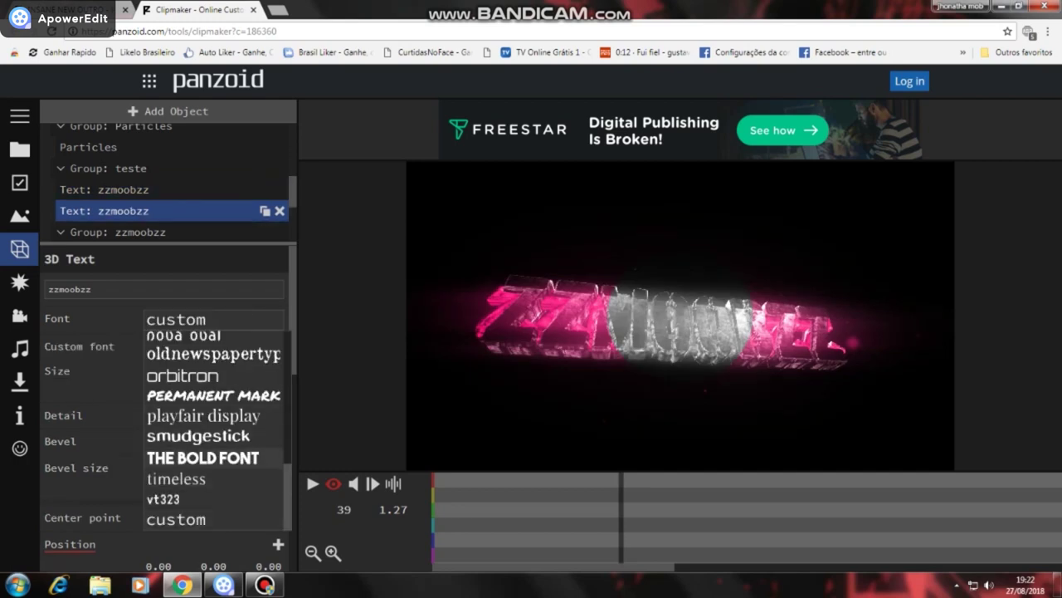
scroll(213, 398, "up", 2)
scroll(219, 430, "up", 1)
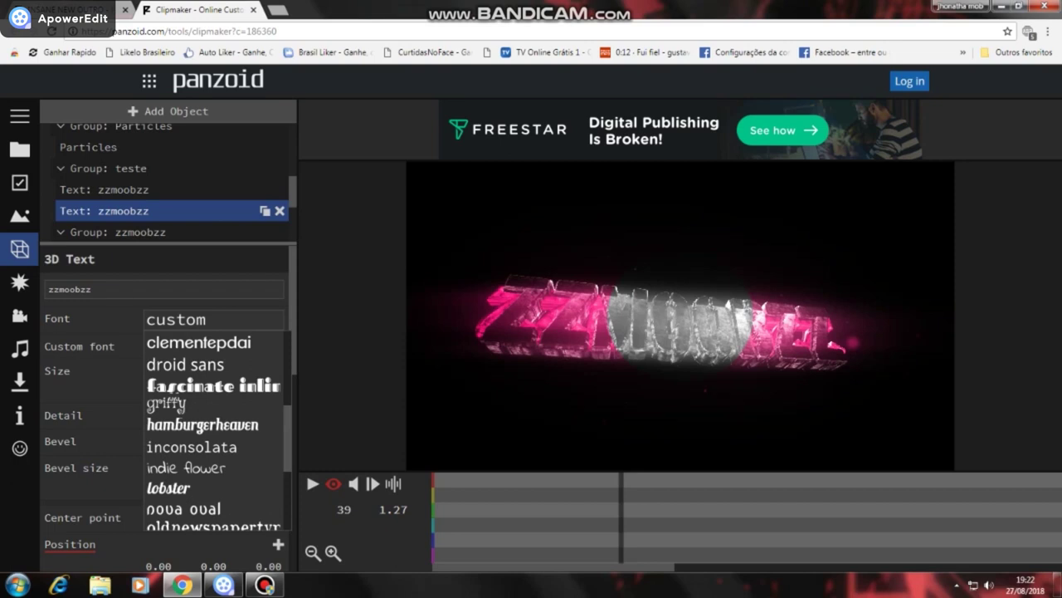
scroll(214, 430, "up", 3)
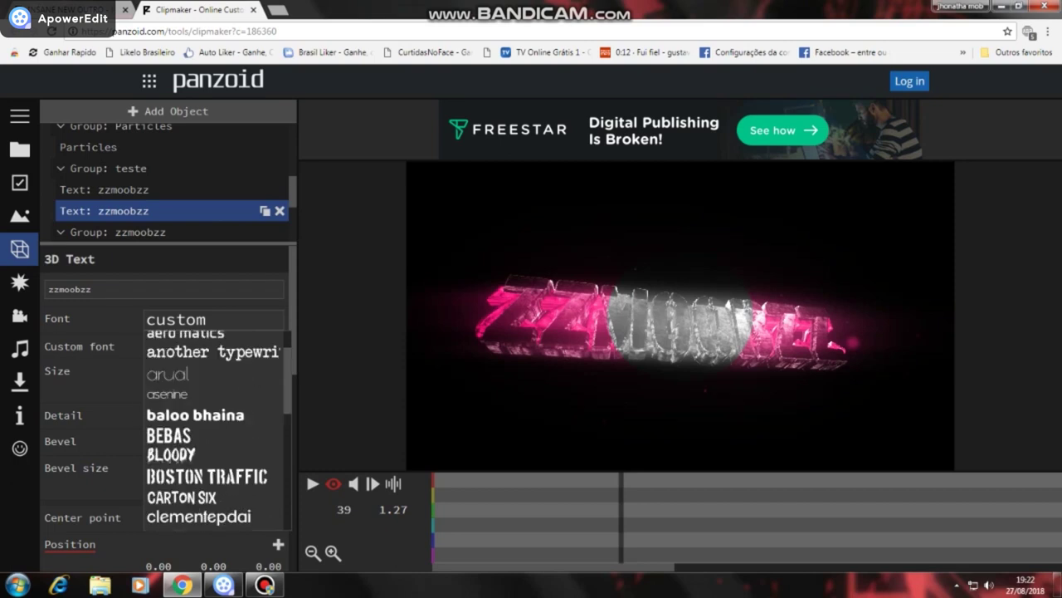
left_click(217, 476)
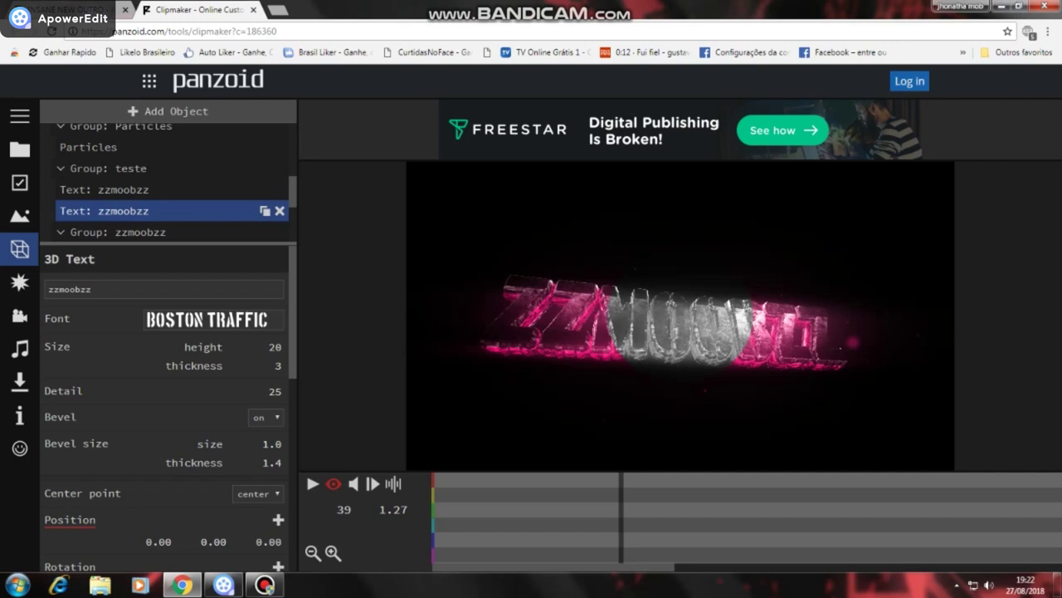
Play back the whole animation to check the Boston Traffic lettering, and stop it.
key("space")
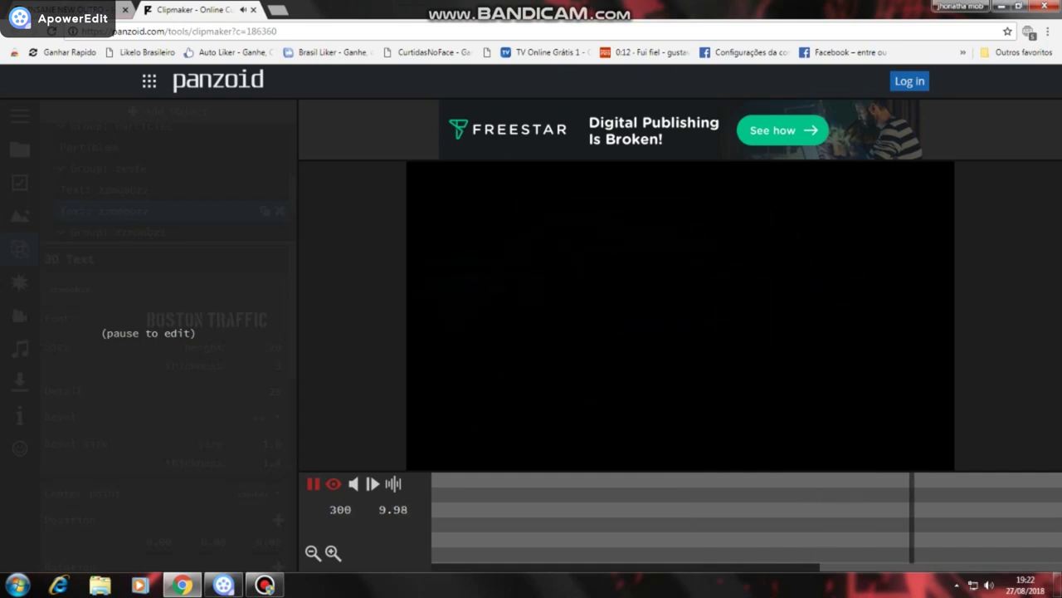
key("space")
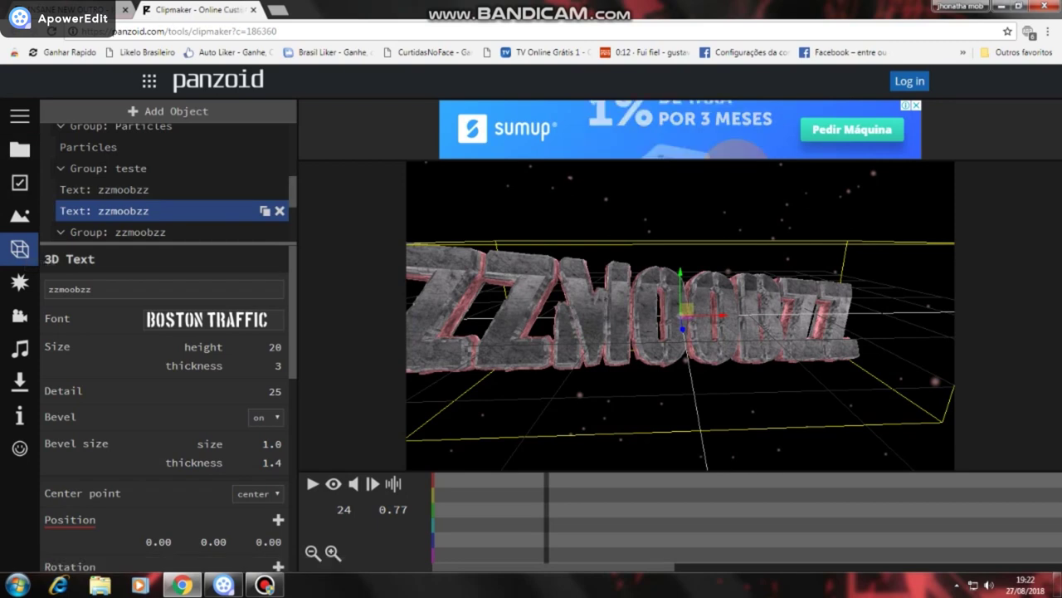
mouse_move(292, 192)
left_mouse_down()
mouse_move(292, 139)
mouse_move(293, 196)
left_mouse_up()
scroll(166, 189, "down", 1)
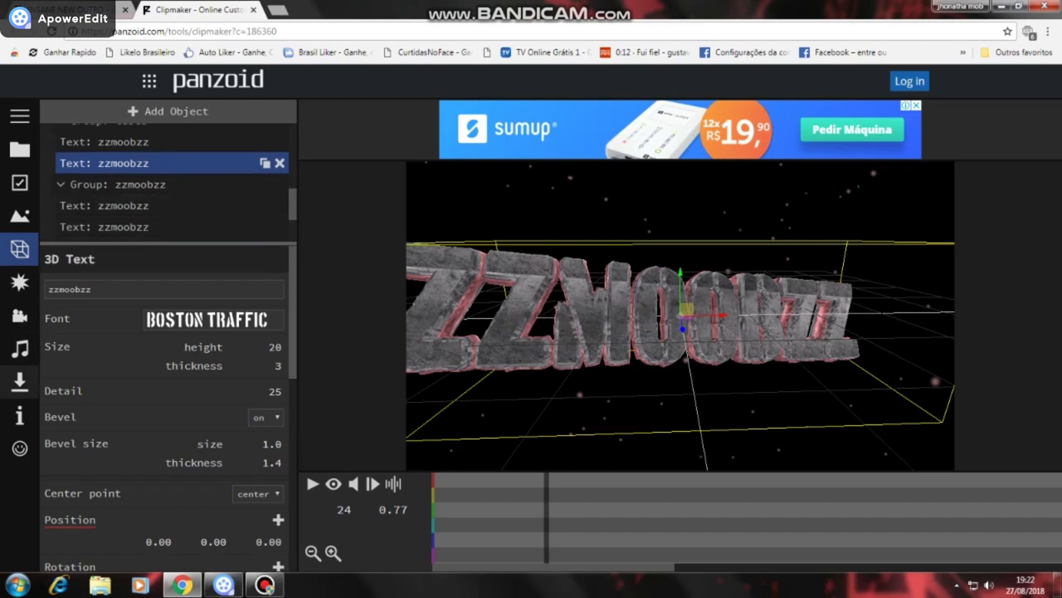
Render the video for download in .webm (vp8/opus) format with the good quality mode.
left_click(20, 381)
left_click(239, 166)
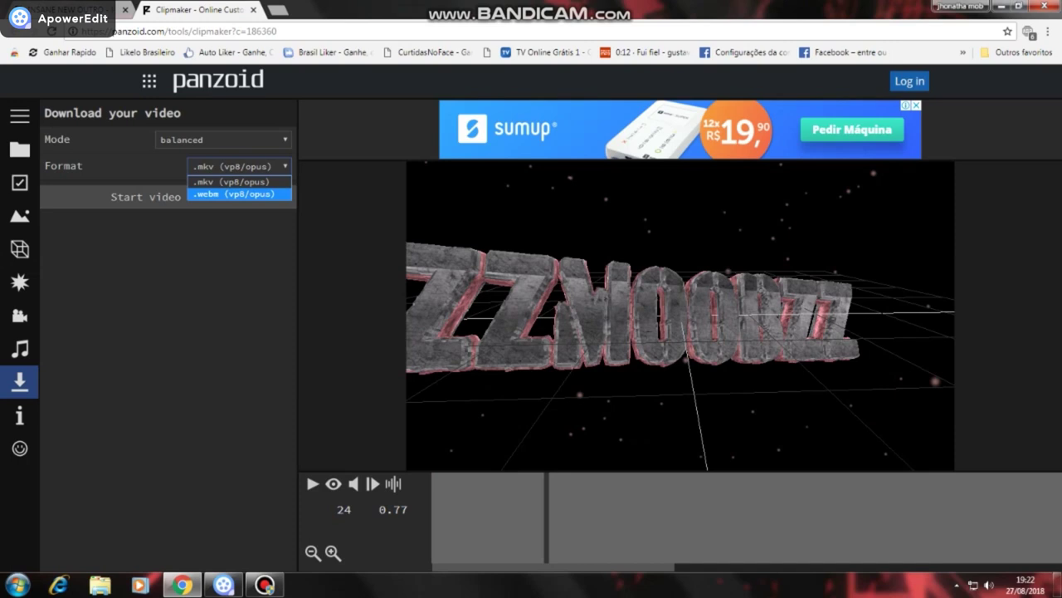
left_click(235, 194)
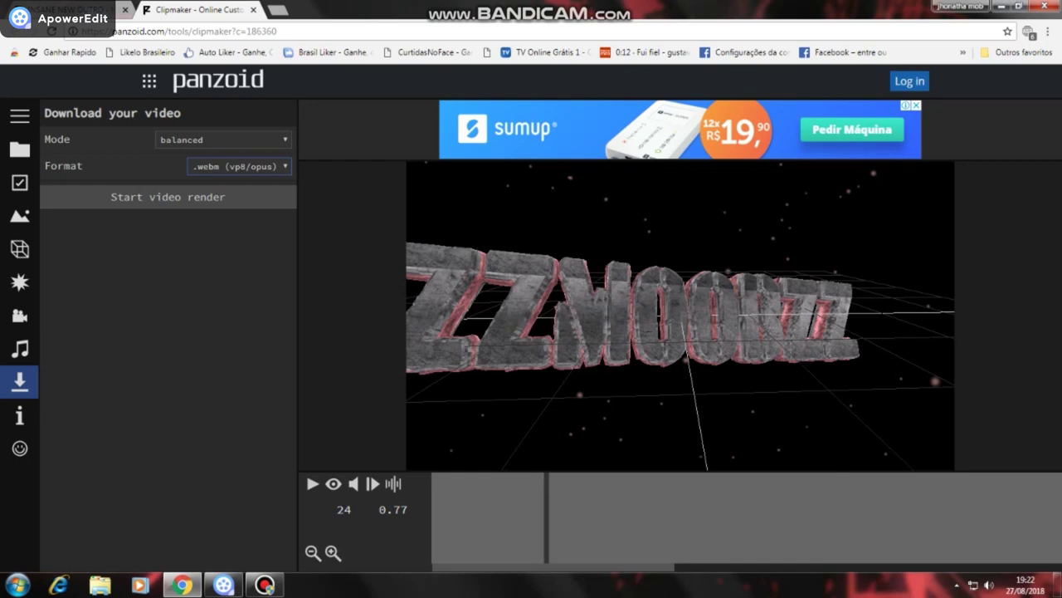
left_click(224, 140)
left_click(200, 177)
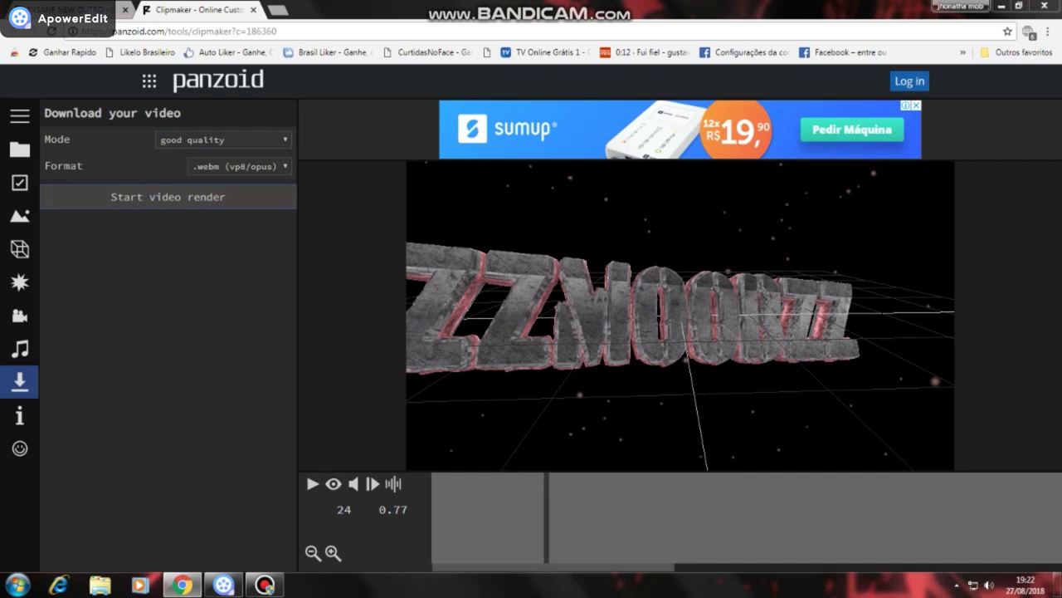
left_click(168, 196)
left_click(180, 104)
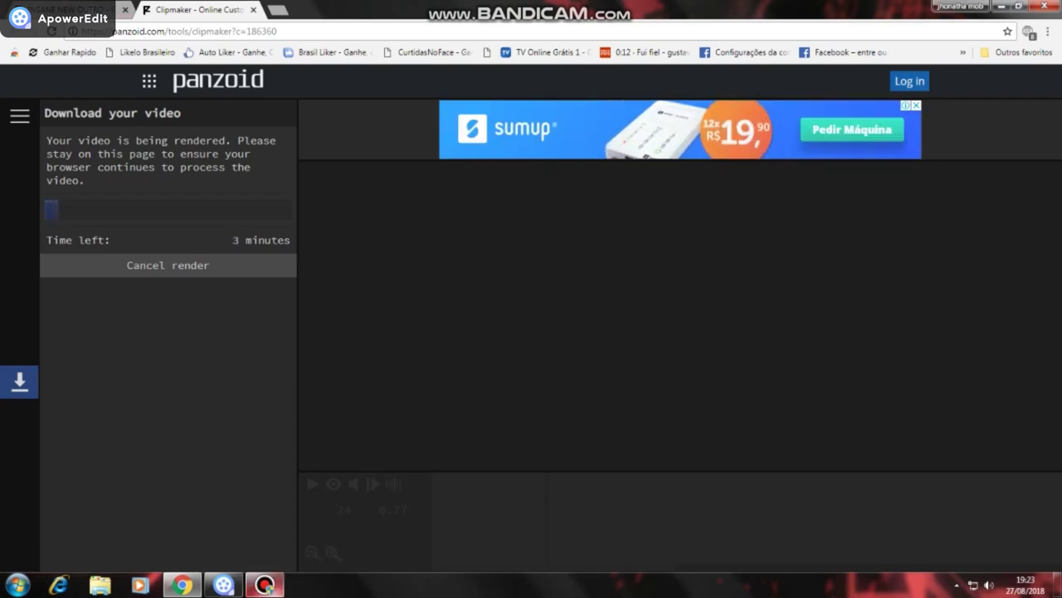
left_click(265, 586)
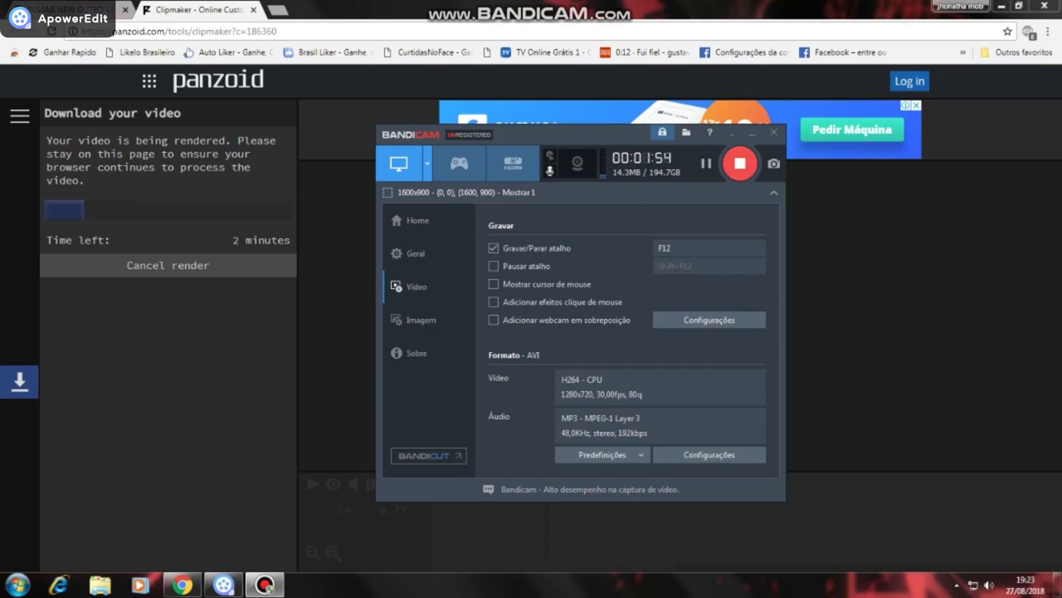
left_click(752, 133)
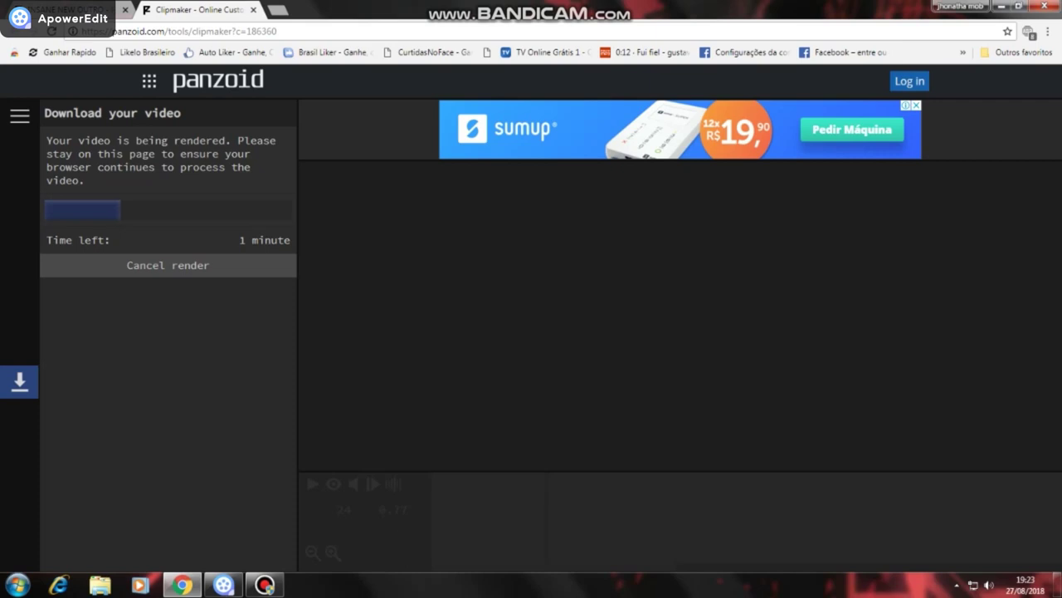
left_click(73, 10)
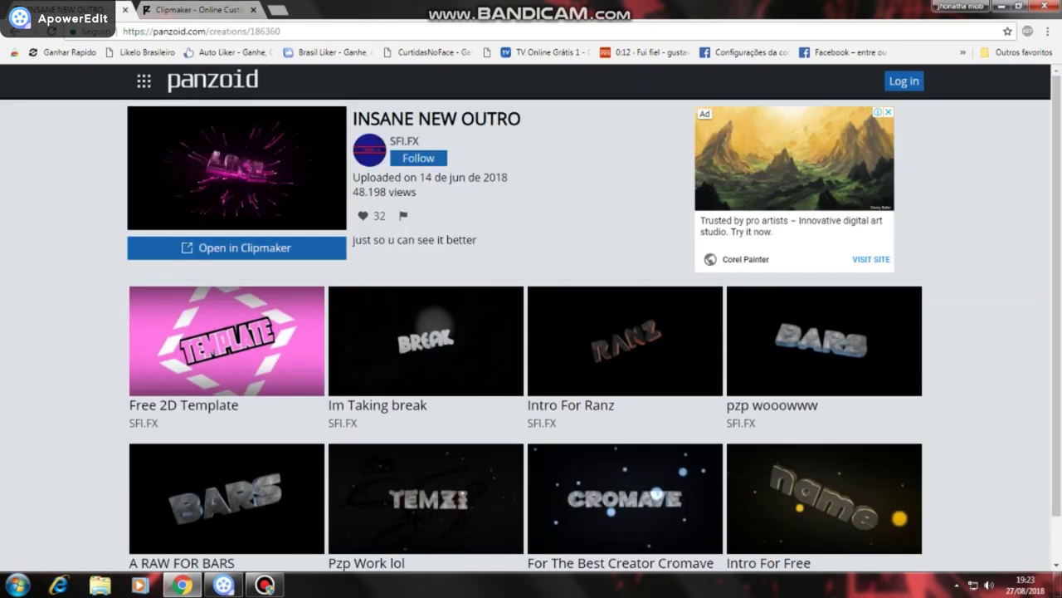
key("ctrl+Tab")
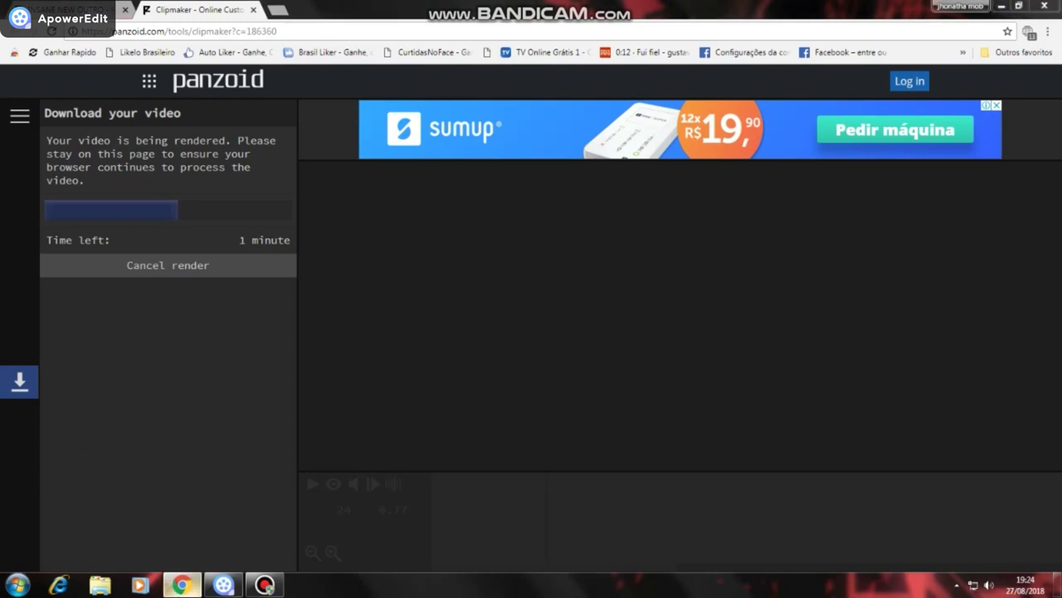
Open a second browser window, reduce it and place it beside the render progress of the Clipmaker page.
right_click(182, 585)
left_click(124, 473)
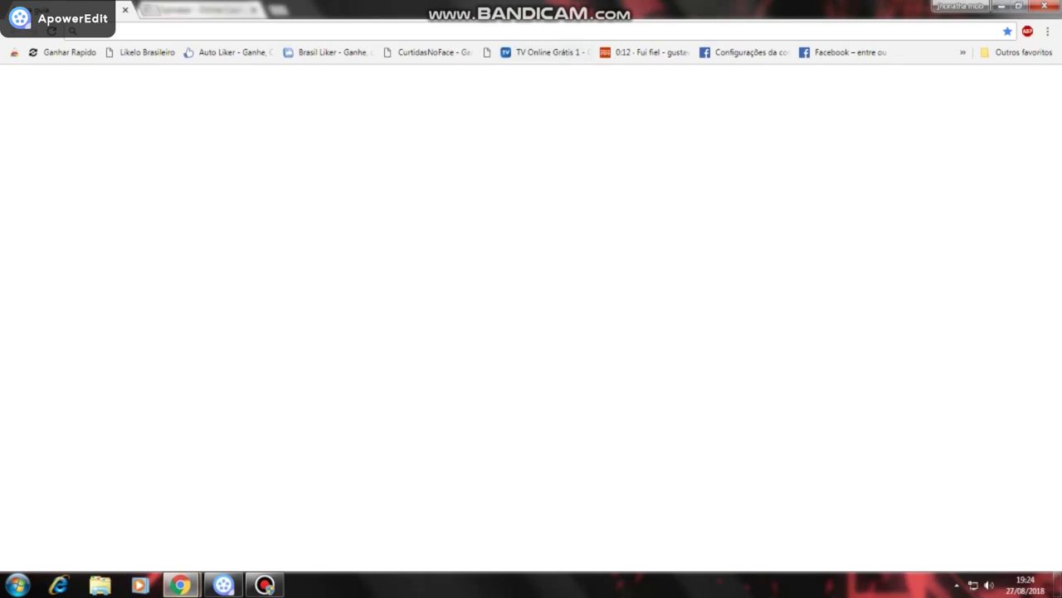
left_click(1019, 6)
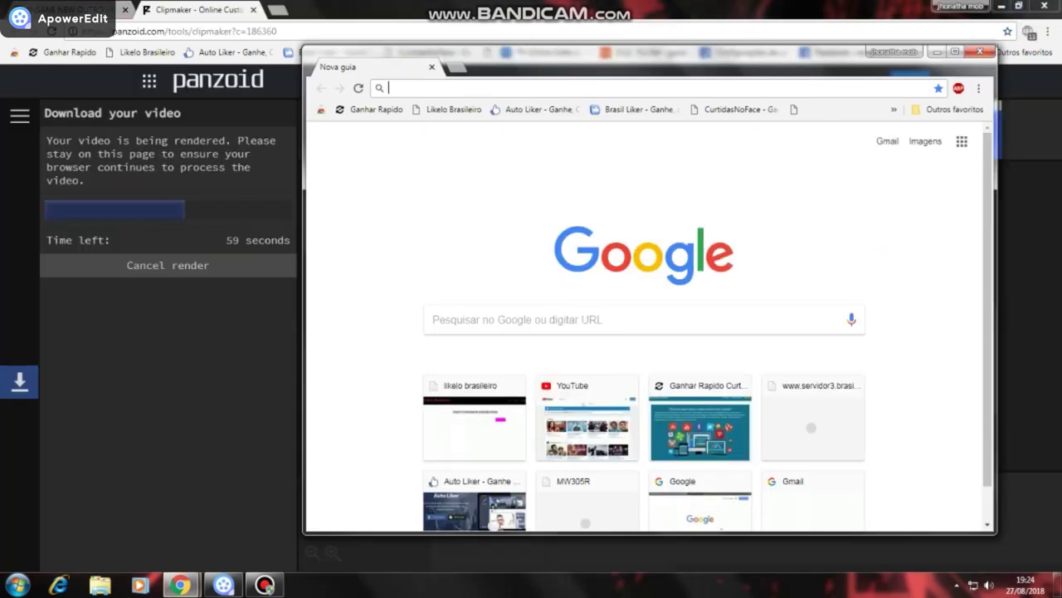
left_click(984, 52)
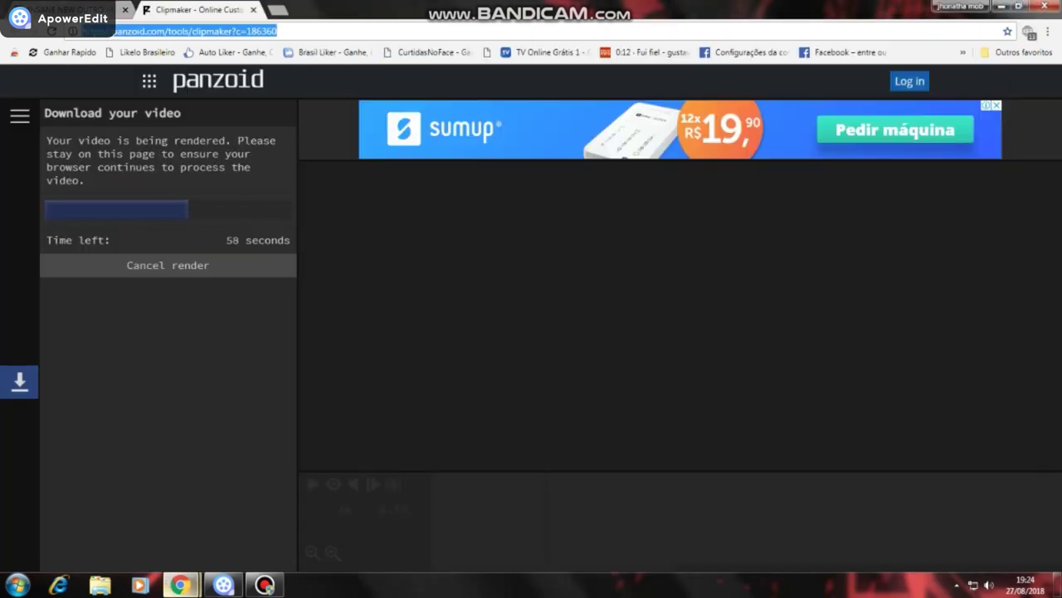
mouse_move(180, 585)
left_click(254, 516)
left_click_drag(598, 63, 637, 107)
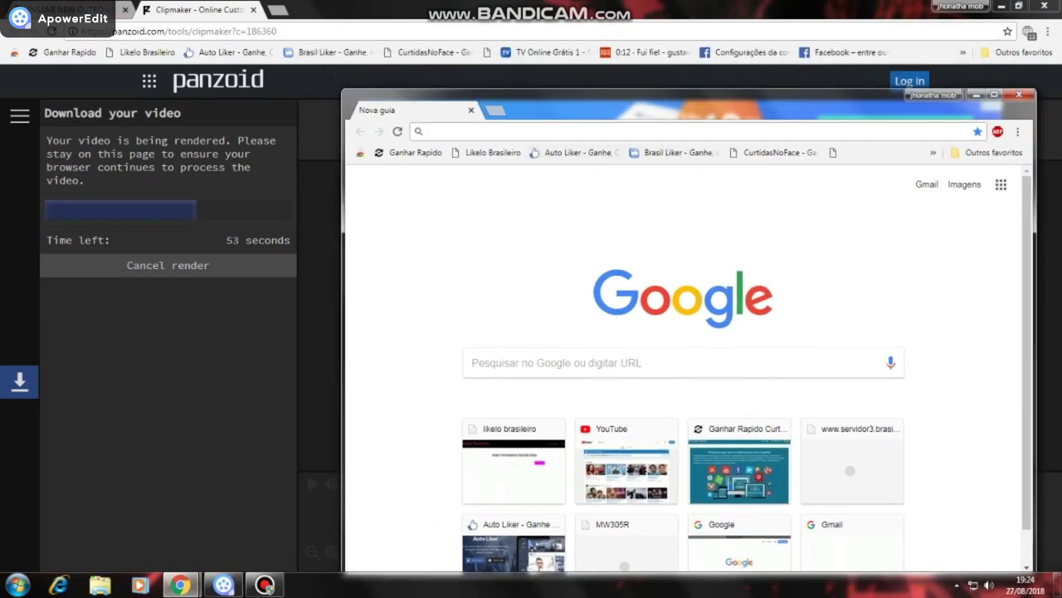
Search Google for zzmoobzz and open the ZZMOOBZZ YouTube channel.
type("zzmoobzz")
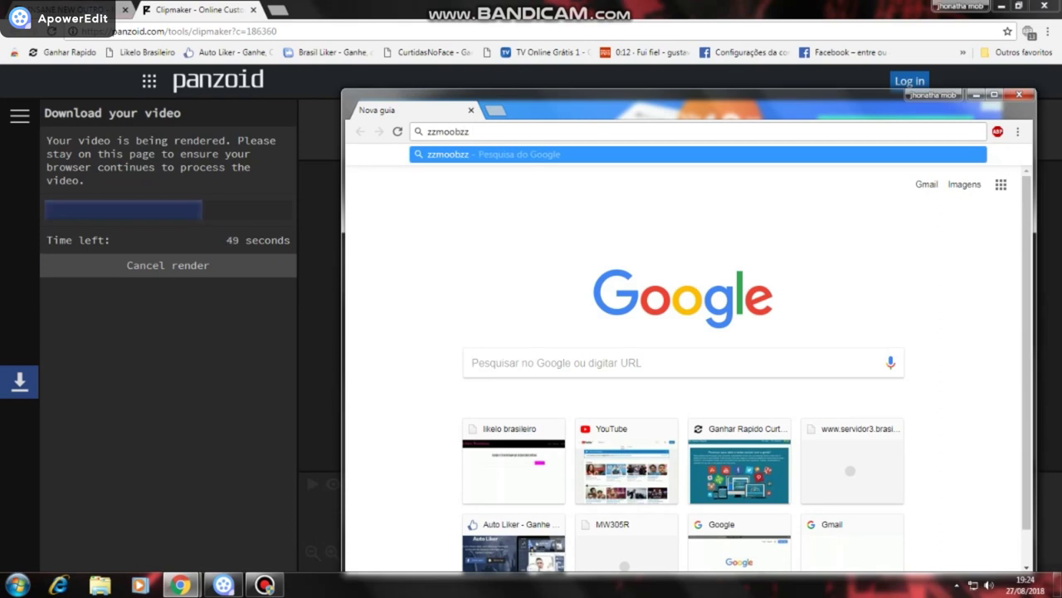
key("Return")
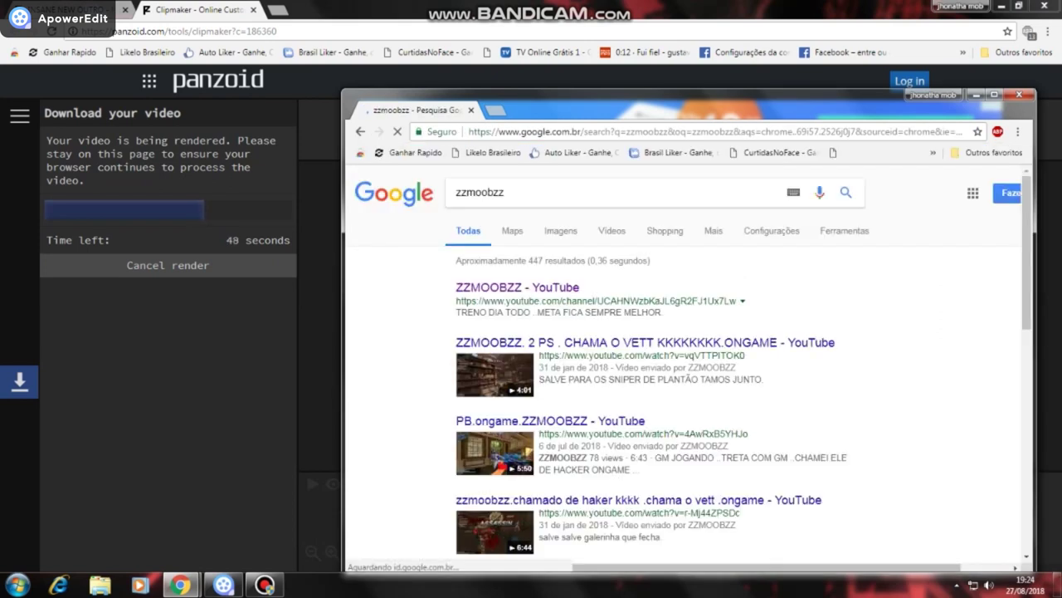
left_click(516, 287)
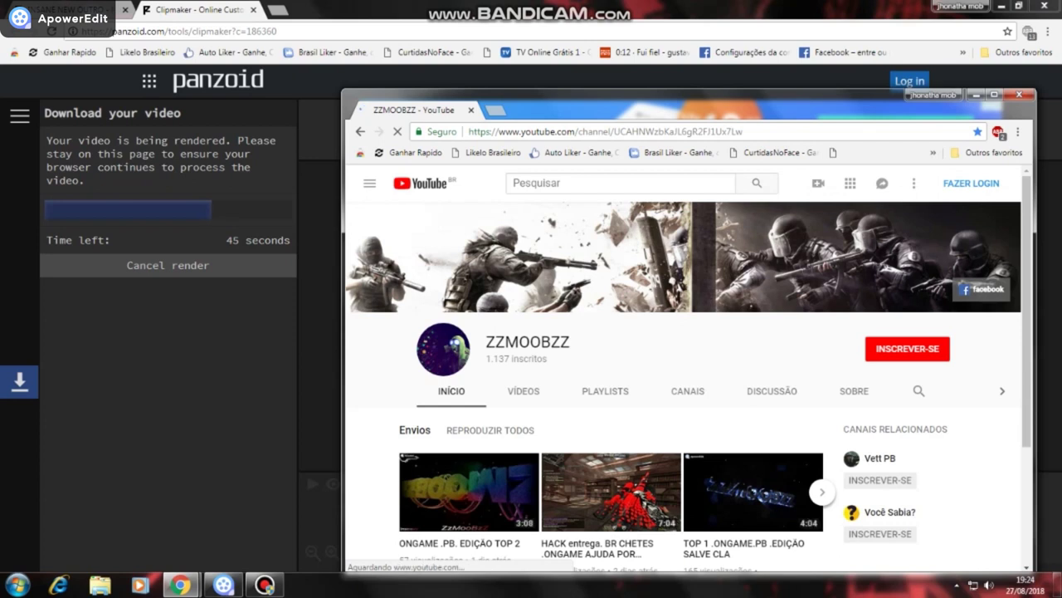
Play the channel's video ONGAME .PB. EDIÇÃO TOP 2 with the quality set to 1080p.
left_click_drag(664, 104, 672, 79)
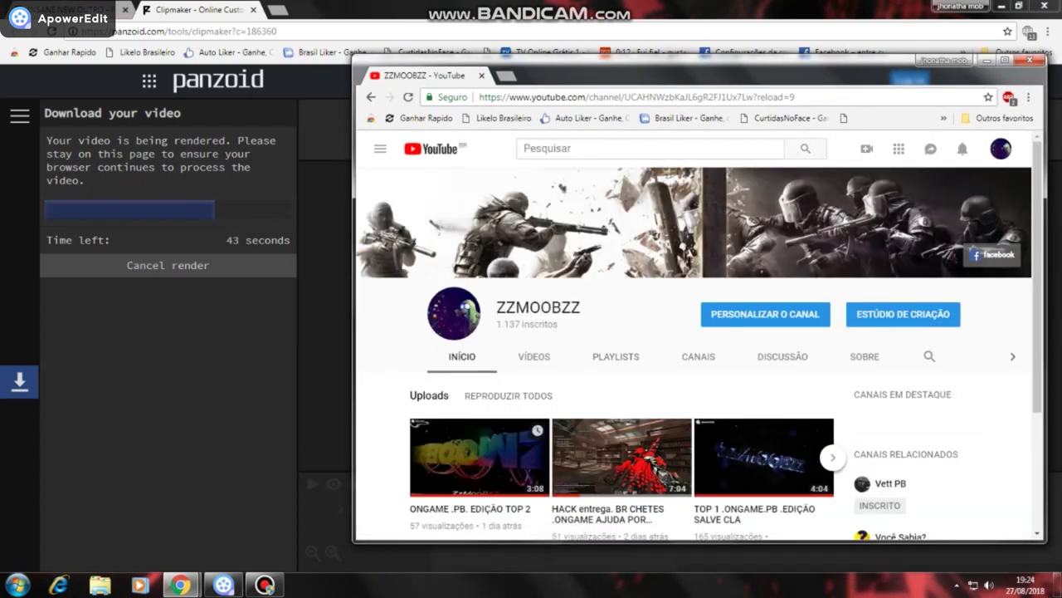
left_click(479, 456)
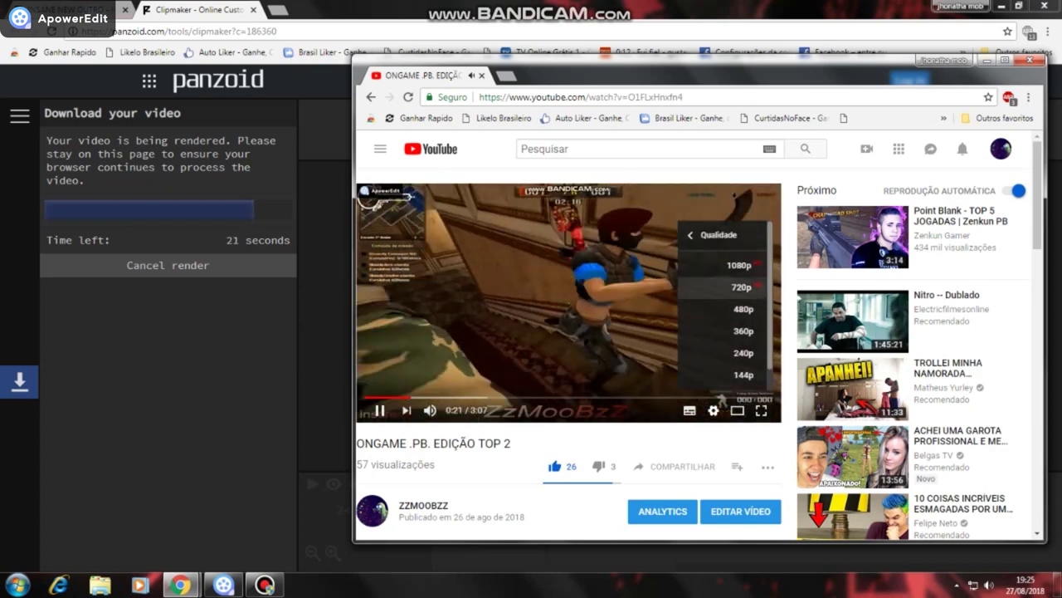
left_click(738, 265)
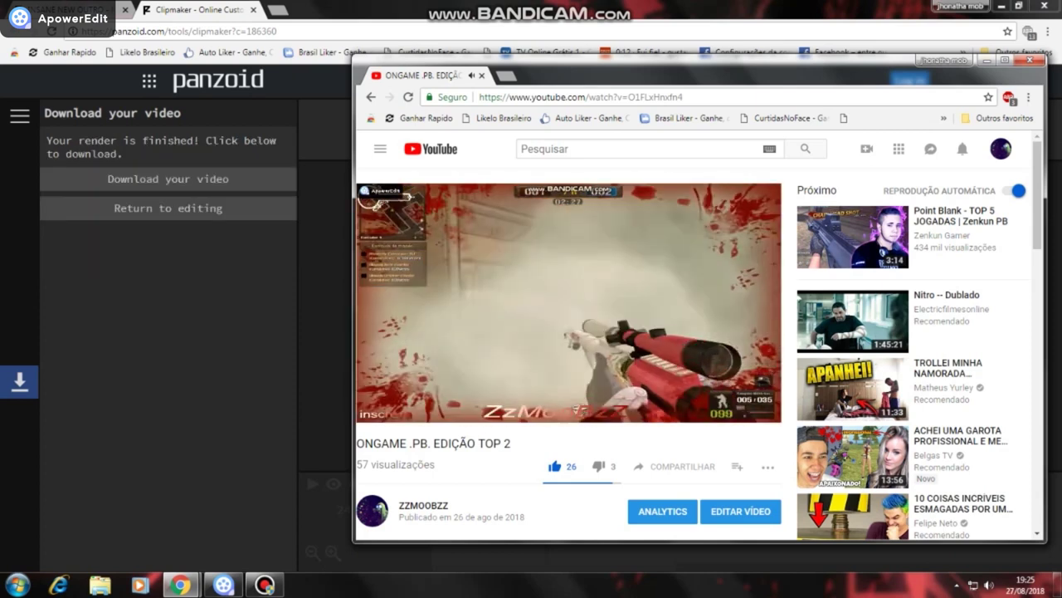
Download the finished render from Panzoid and close the separate YouTube window.
left_click(168, 179)
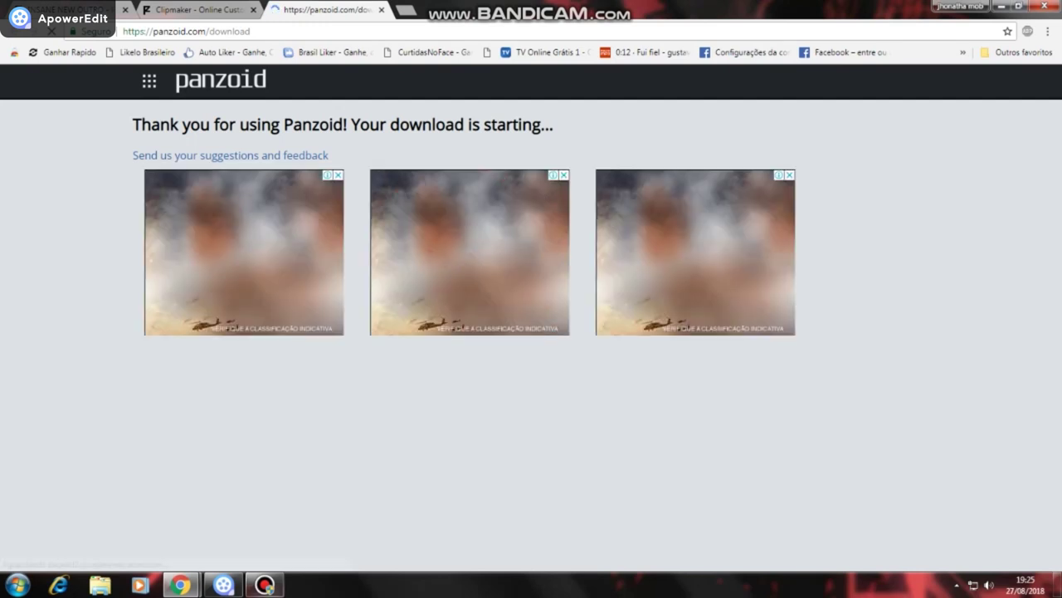
mouse_move(179, 585)
left_click(254, 514)
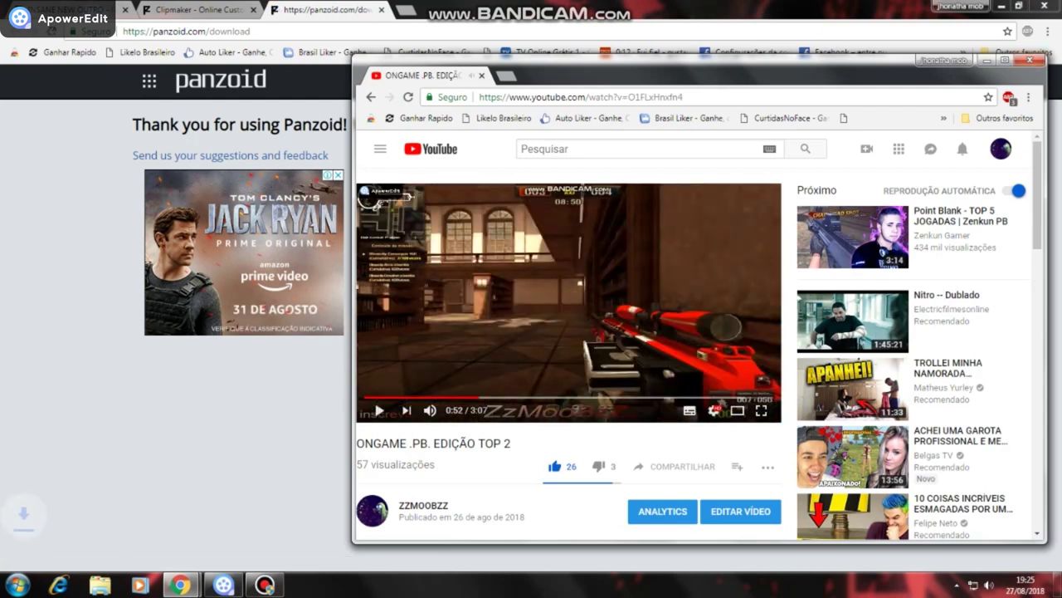
left_click(1030, 60)
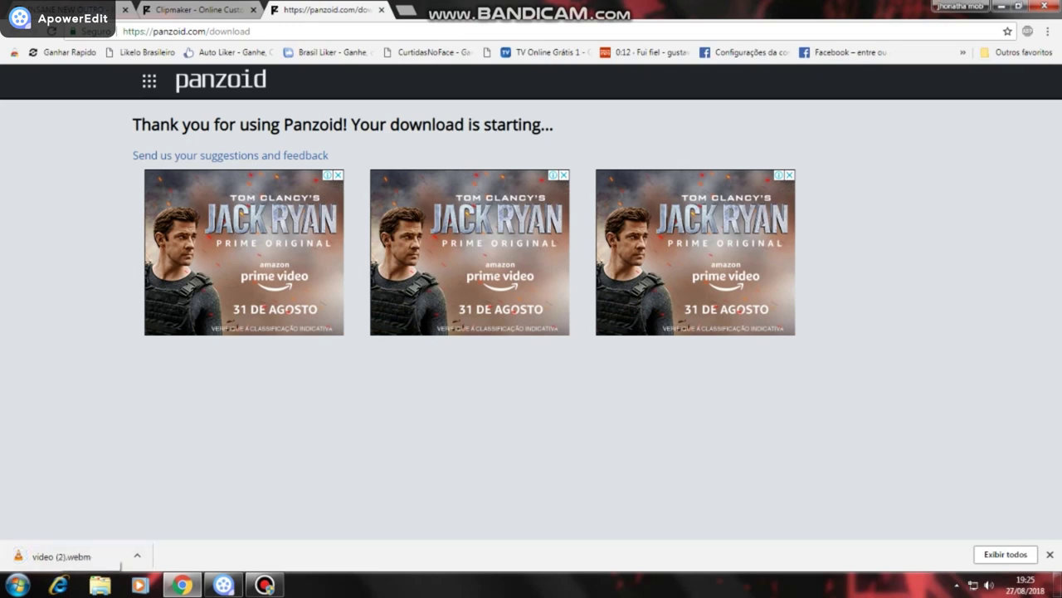
Put the downloaded video (2).webm on the desktop and close the browser, leaving the Clipmaker site without saving.
left_click(1019, 6)
left_click_drag(353, 509, 93, 312)
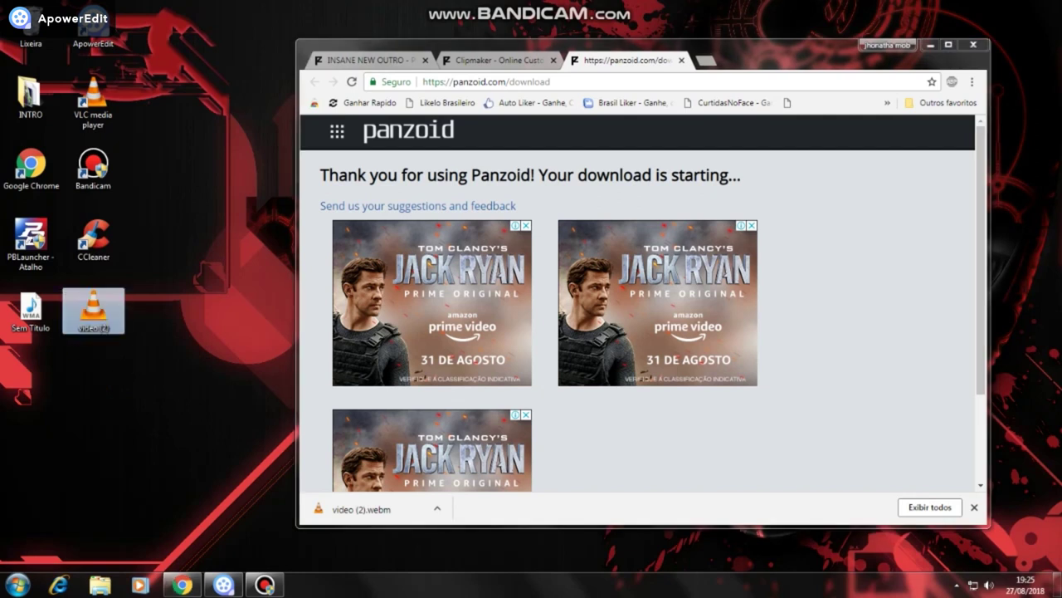
left_click(973, 44)
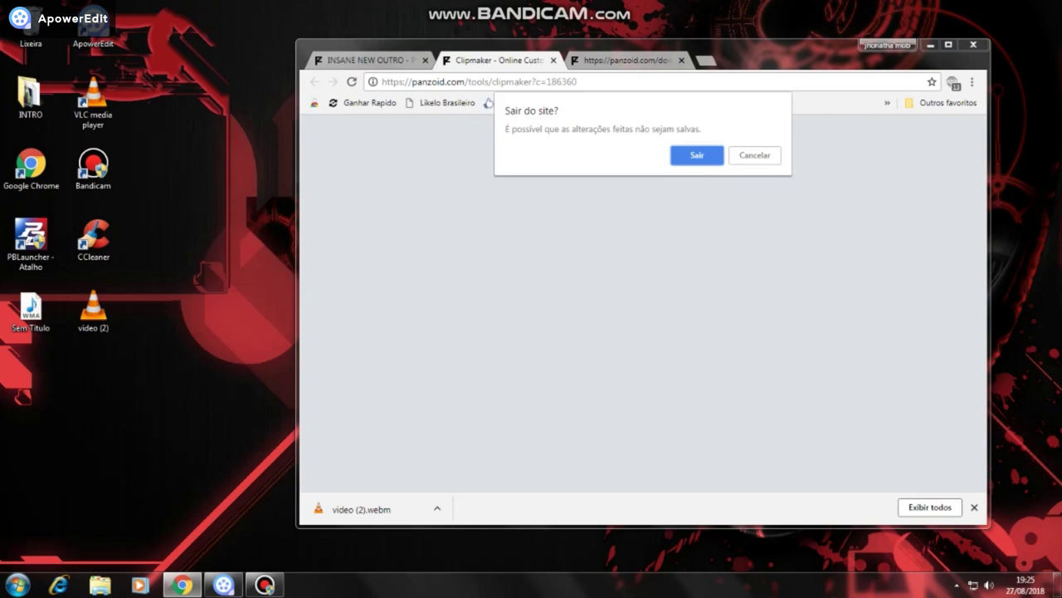
key("Return")
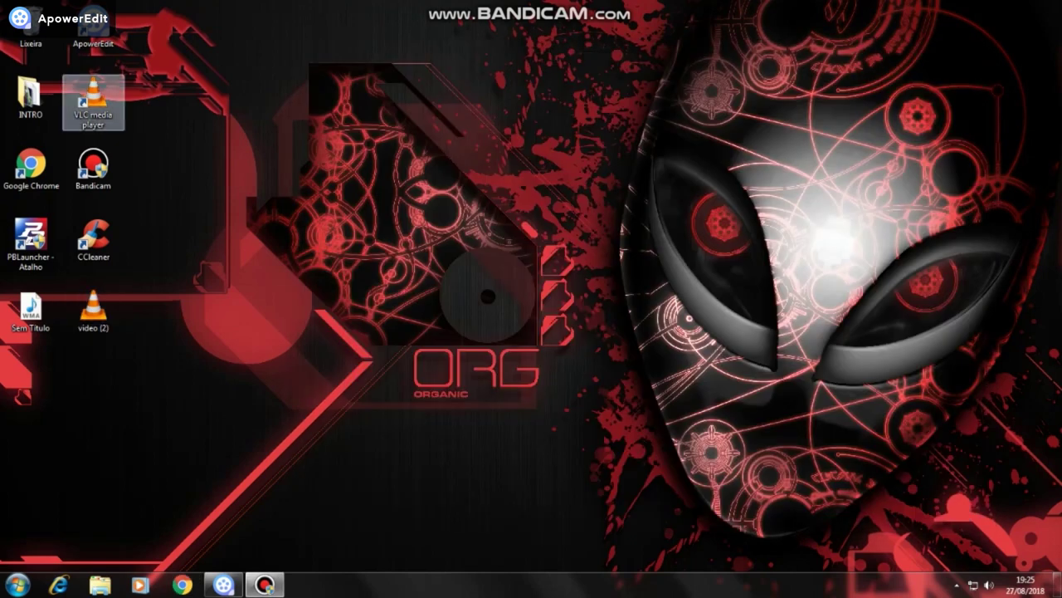
Play the desktop video (2) in VLC as a preview and close the player.
double_click(93, 309)
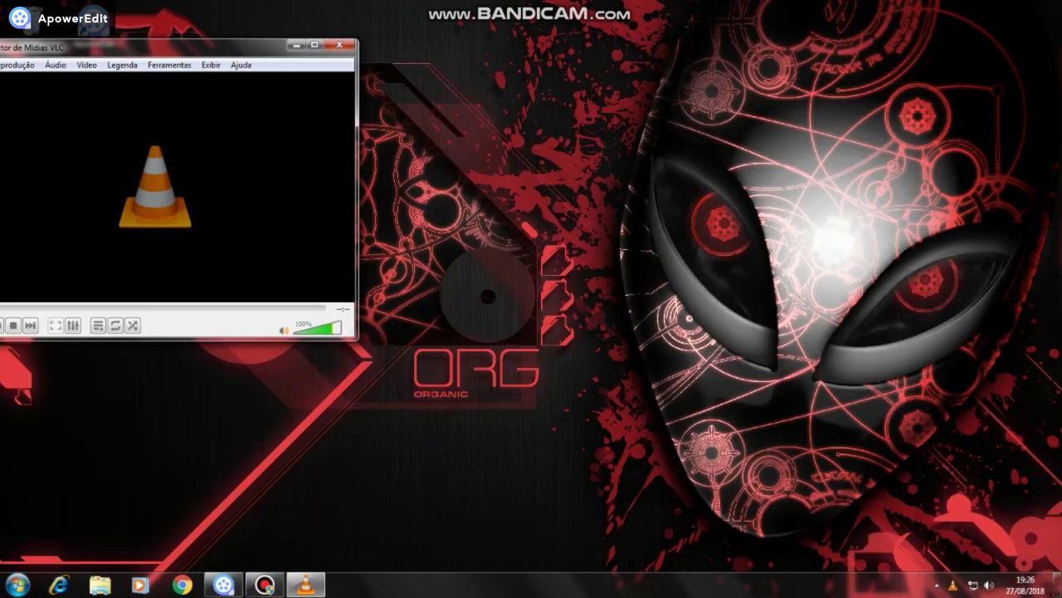
left_click(341, 45)
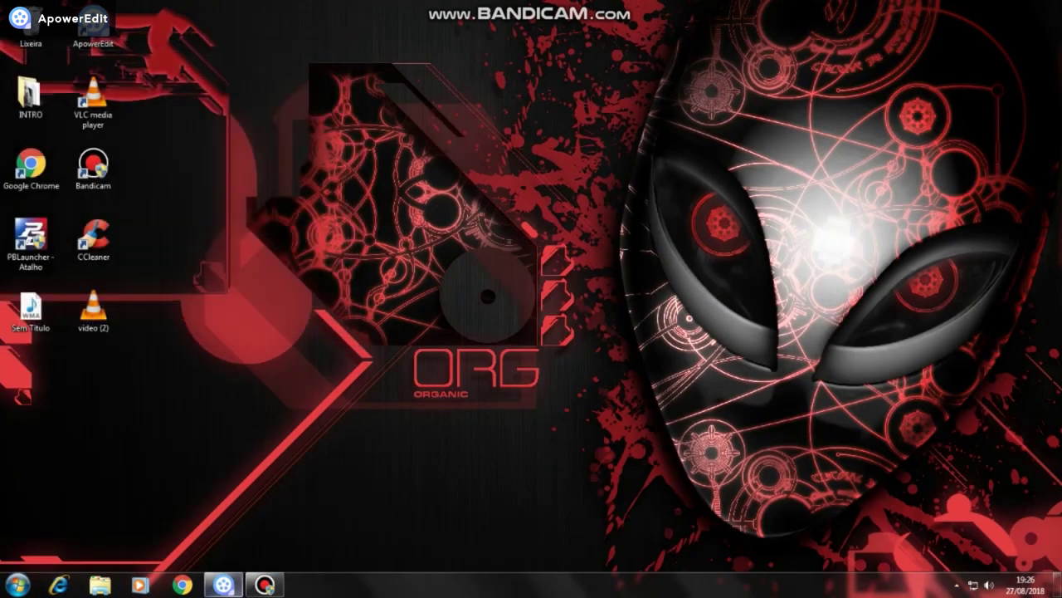
Switch to ApowerEdit and import video (2).webm from the desktop into the media library.
left_click(224, 584)
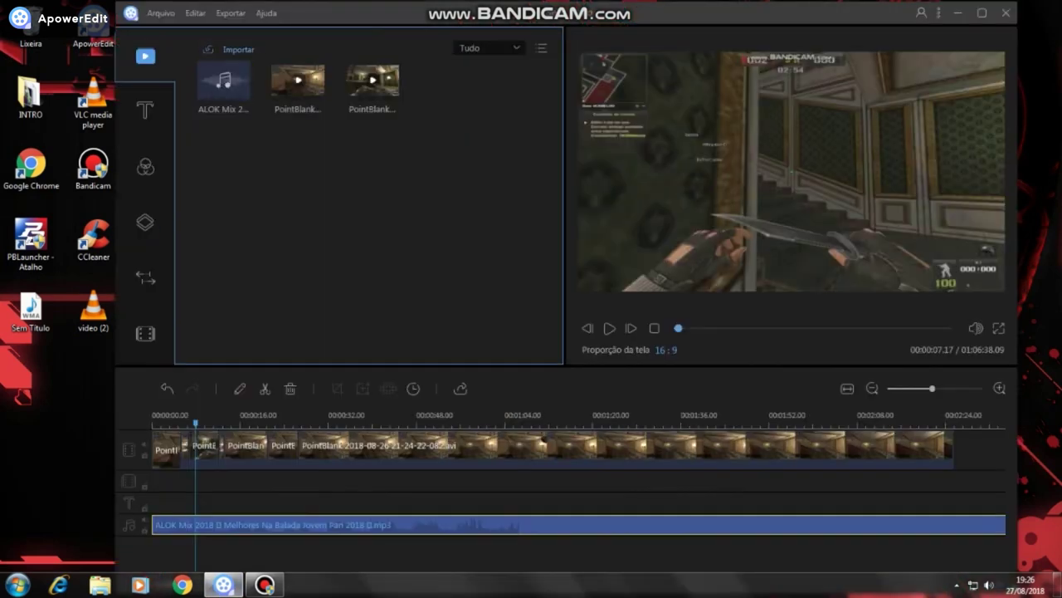
left_click(238, 50)
left_click(264, 71)
left_click(183, 92)
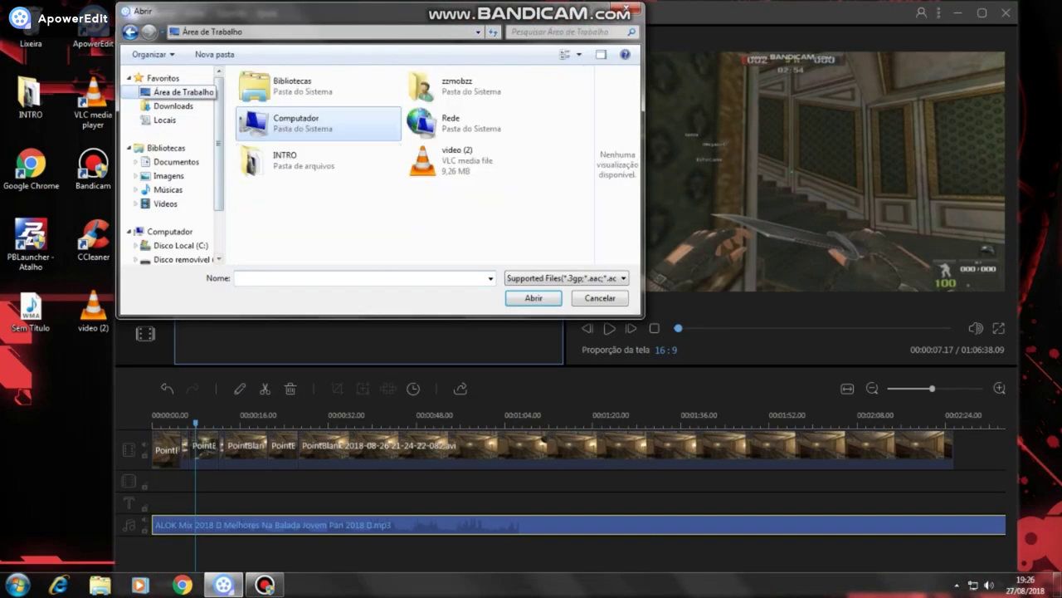
left_click(487, 161)
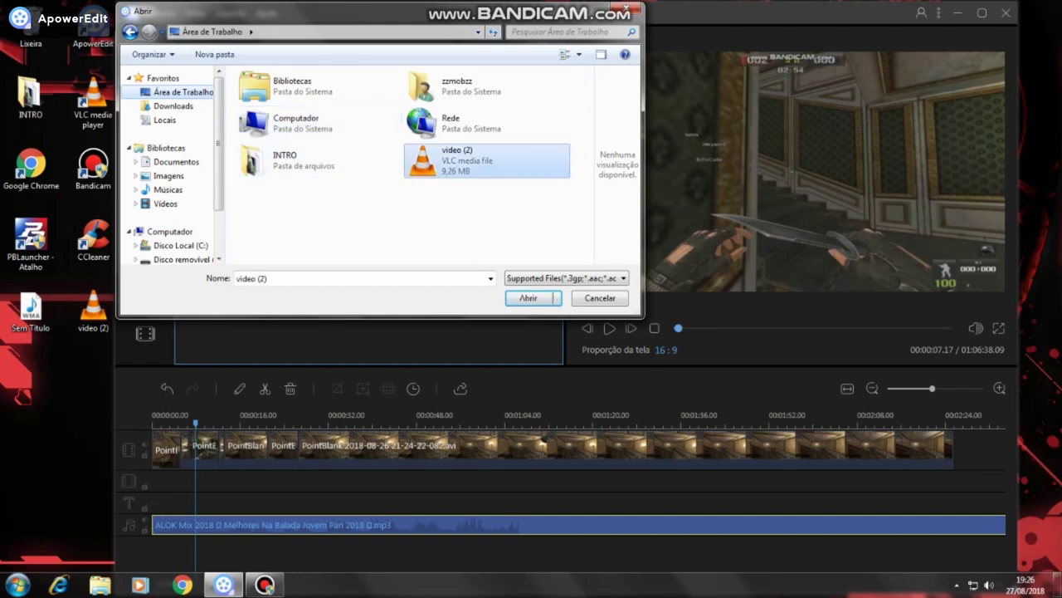
left_click(529, 297)
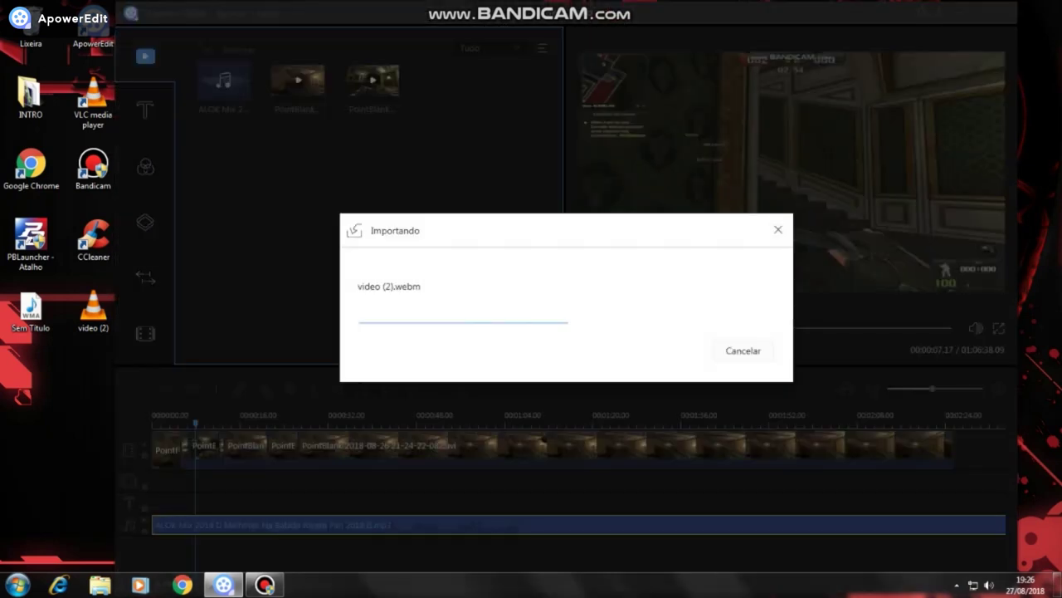
Insert video (2).webm at the start of the video track and shift the ALOK Mix music to start where that clip ends.
mouse_move(196, 423)
left_mouse_down()
mouse_move(152, 424)
mouse_move(199, 424)
left_mouse_up()
left_click_drag(224, 81, 181, 448)
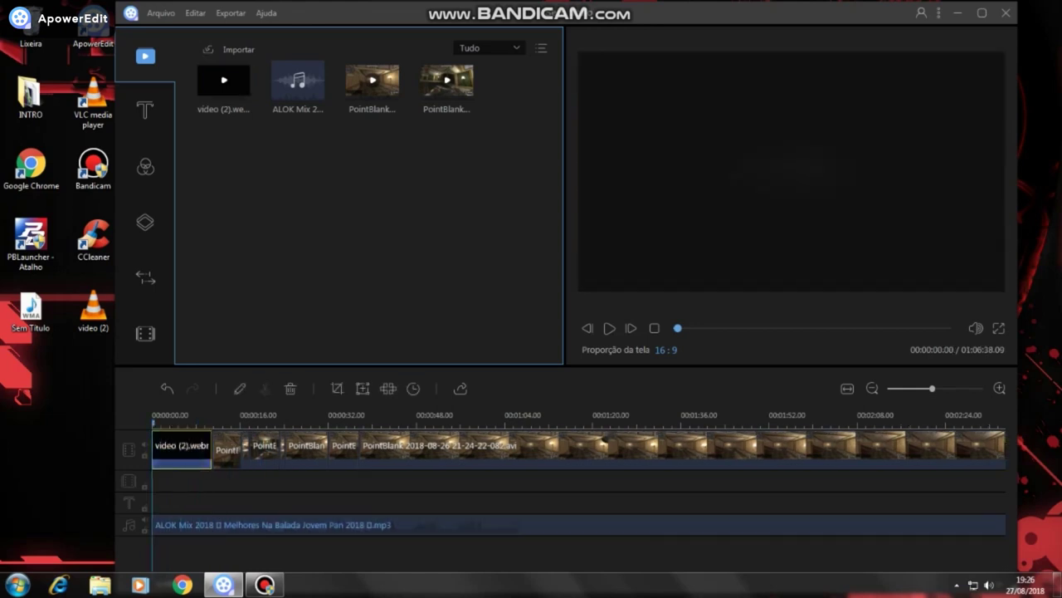
left_click_drag(187, 525, 246, 524)
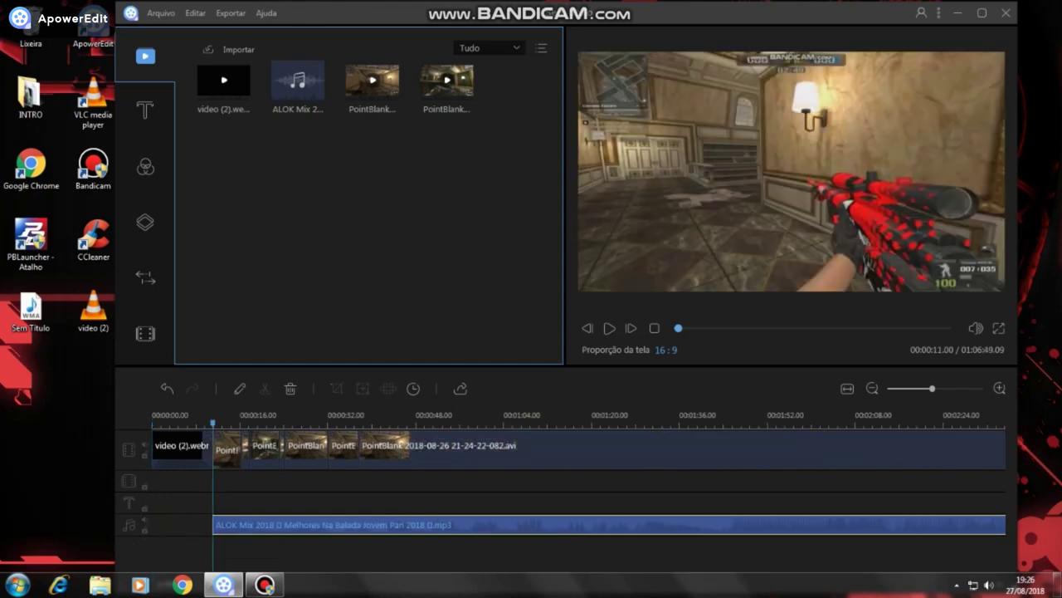
Separate the audio from the video (2).webm clip and play the timeline from the start into the first gameplay clip.
right_click(185, 447)
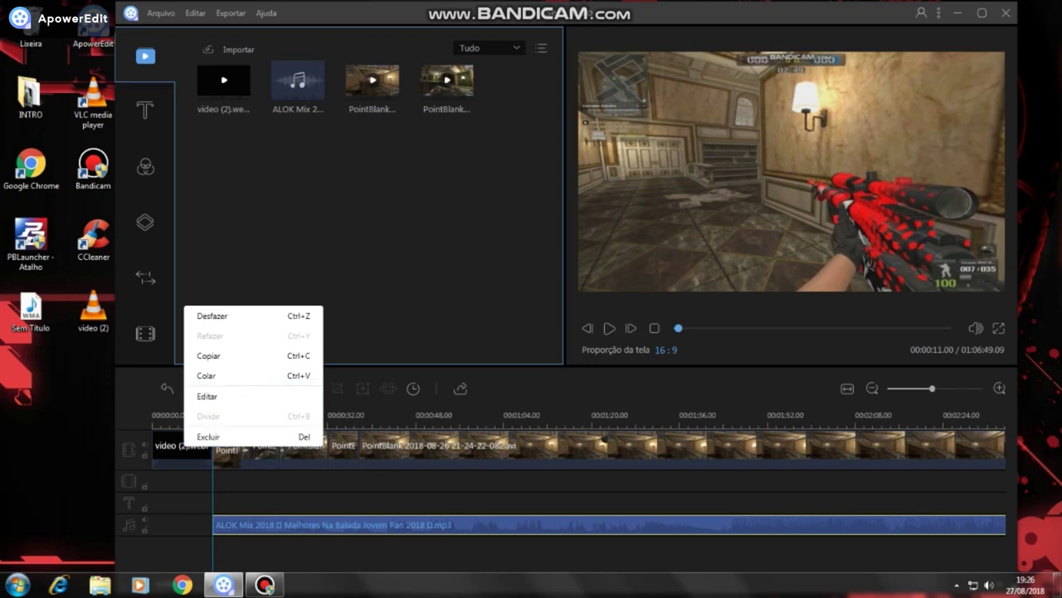
right_click(167, 446)
left_click(172, 451)
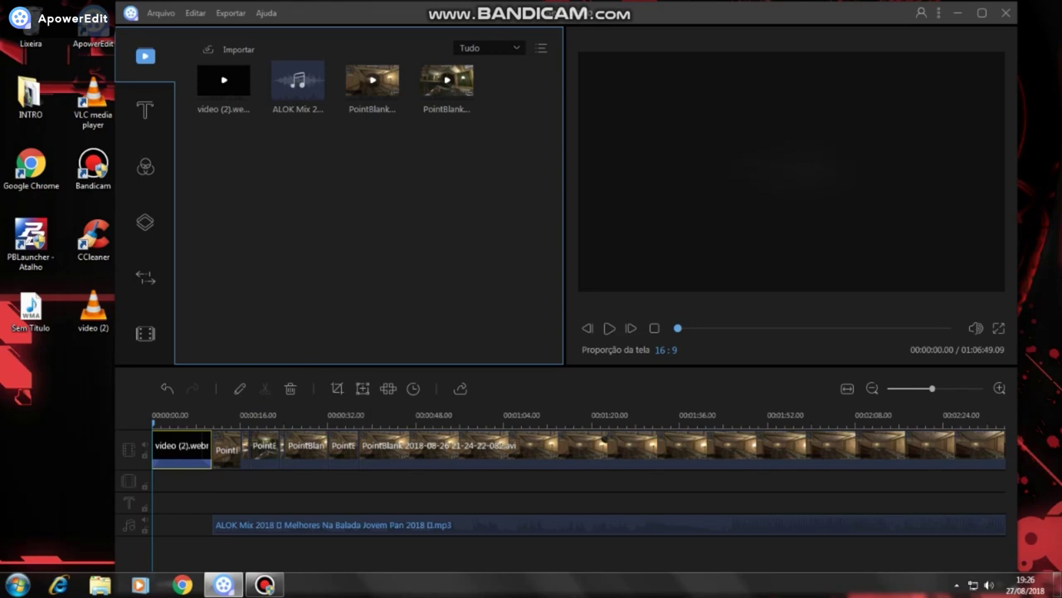
right_click(174, 445)
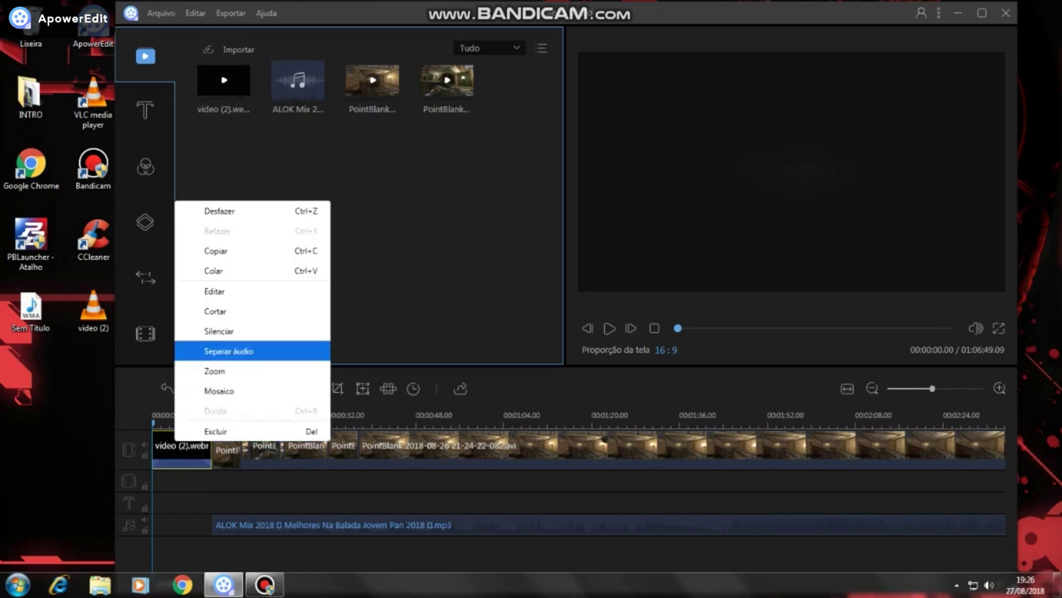
left_click(228, 350)
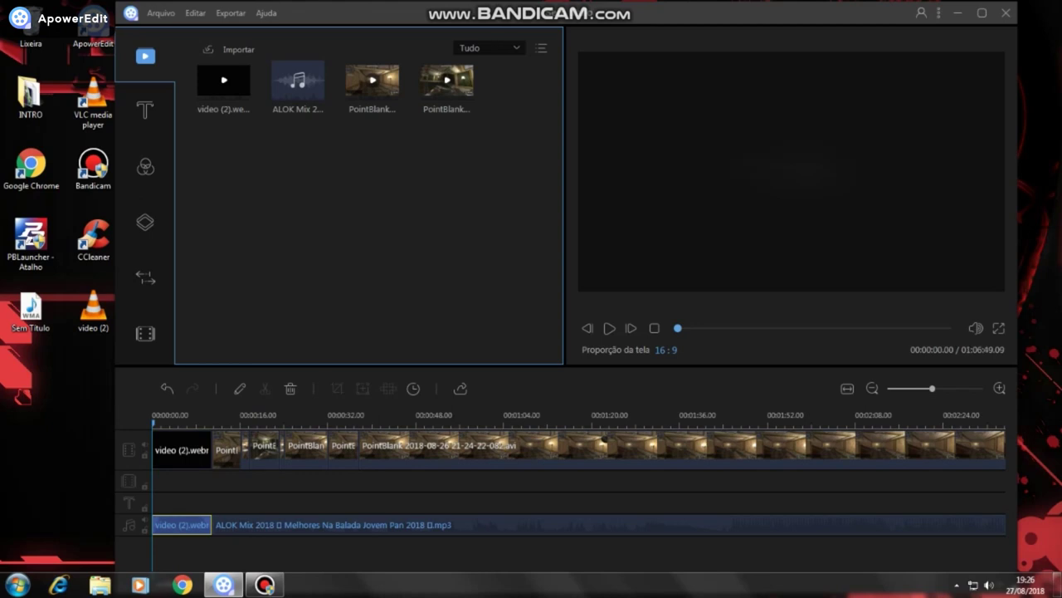
left_click(610, 328)
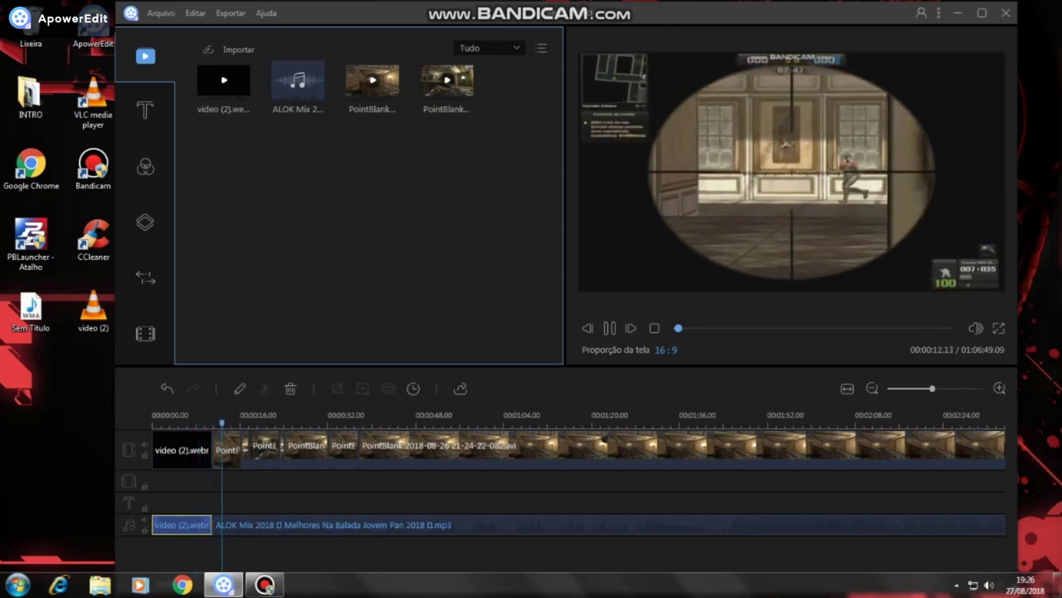
key("space")
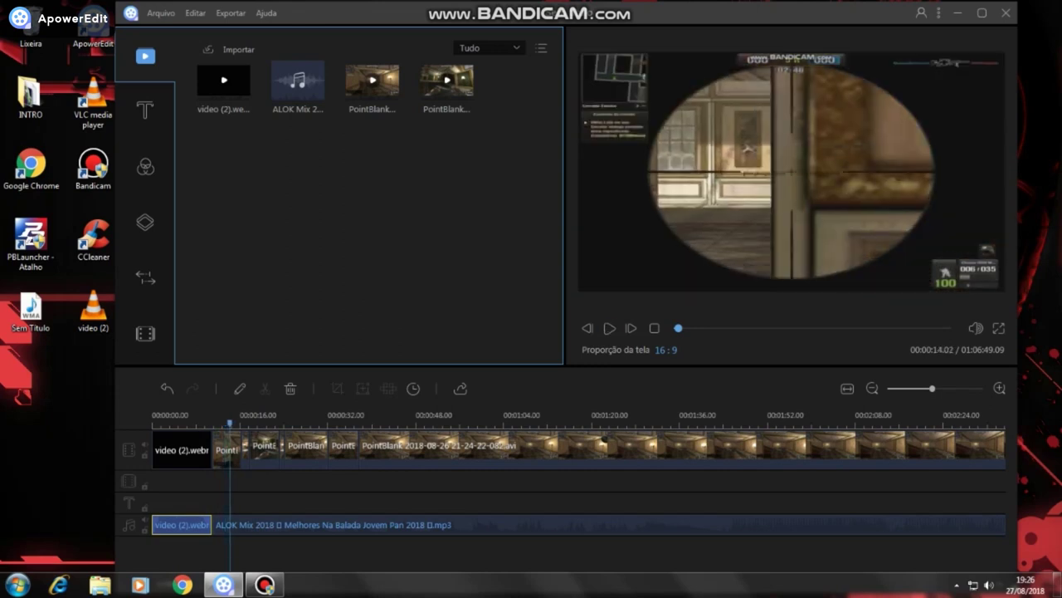
Edit the video (2).webm clip on the timeline, setting its contrast to -5 and saturation to 31.
left_click(181, 449)
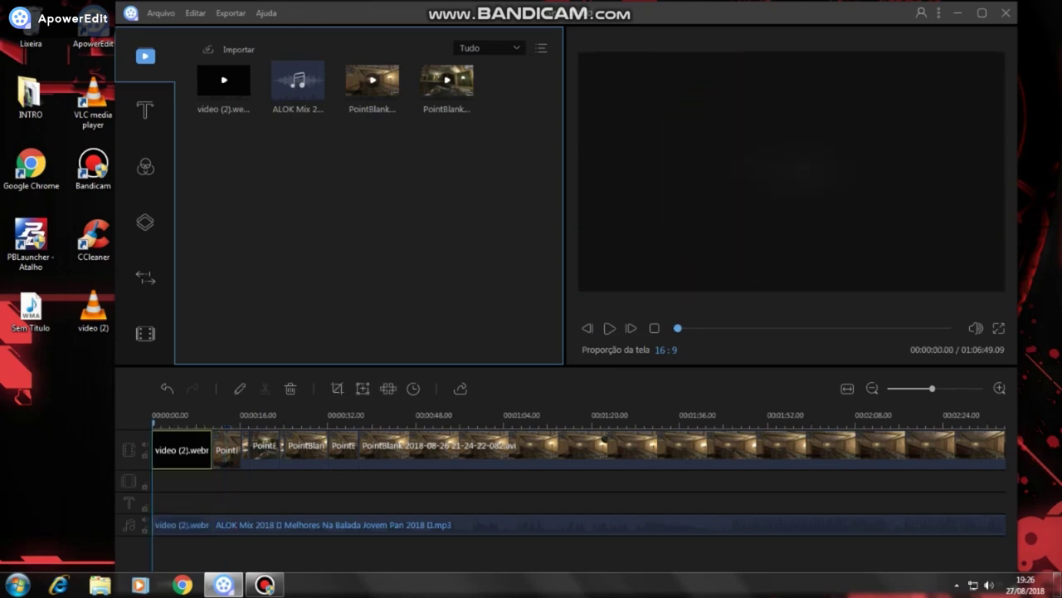
right_click(182, 446)
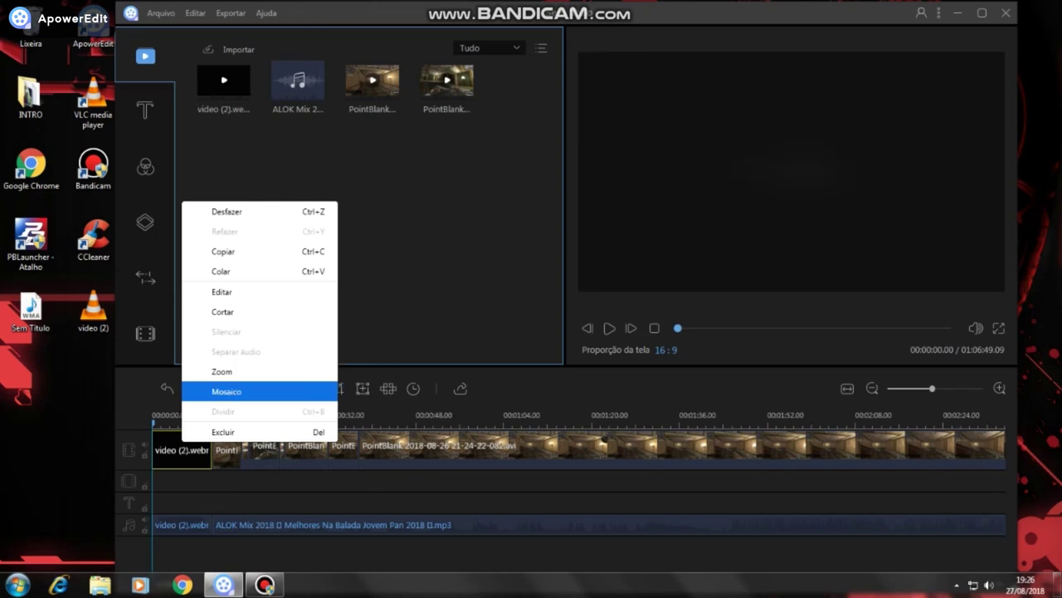
key("Return")
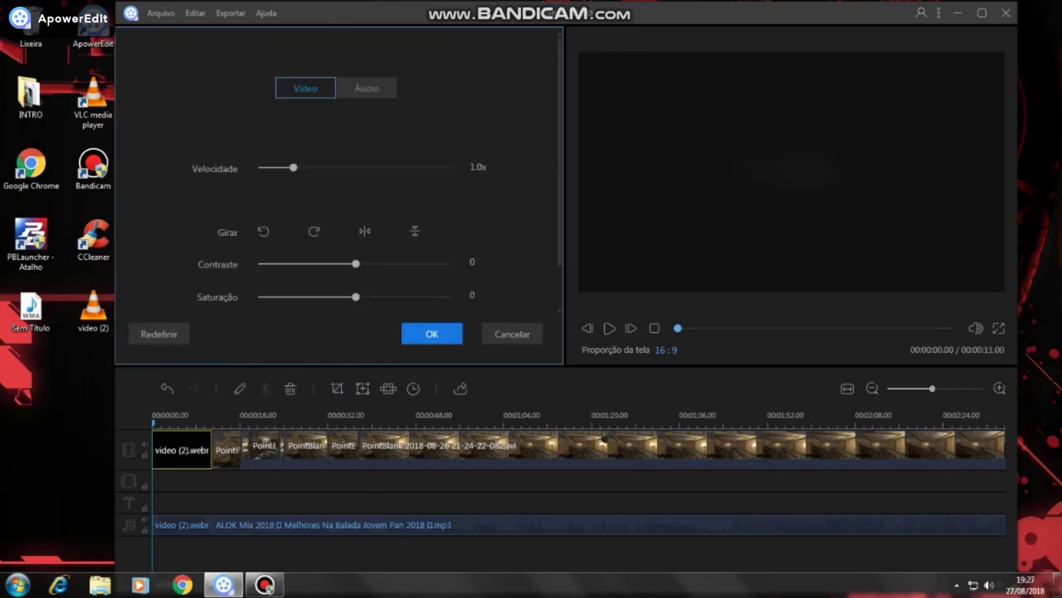
left_click(609, 327)
left_click(609, 327)
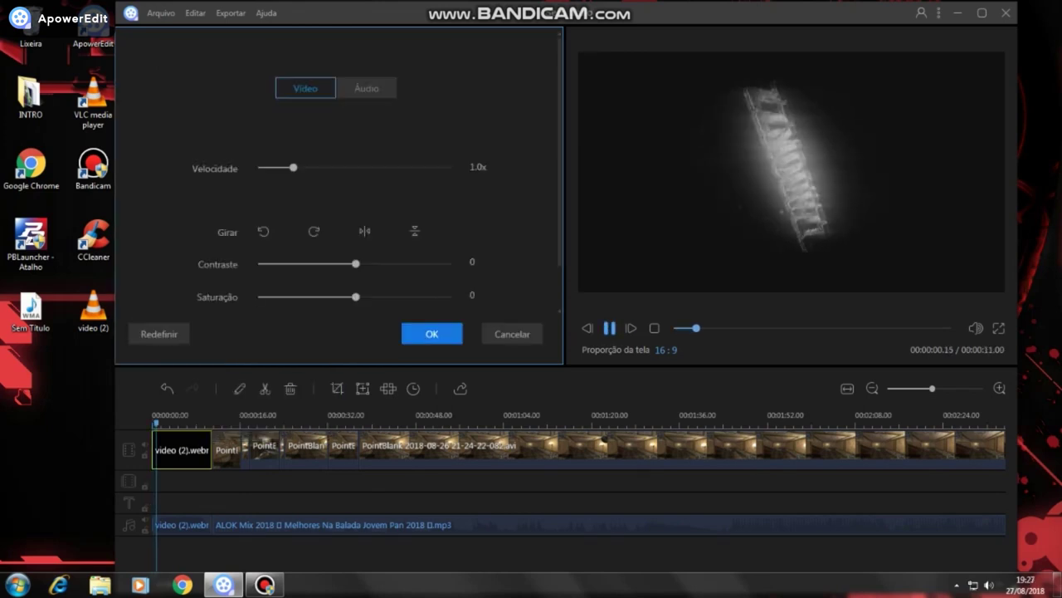
key("space")
left_click_drag(356, 263, 394, 297)
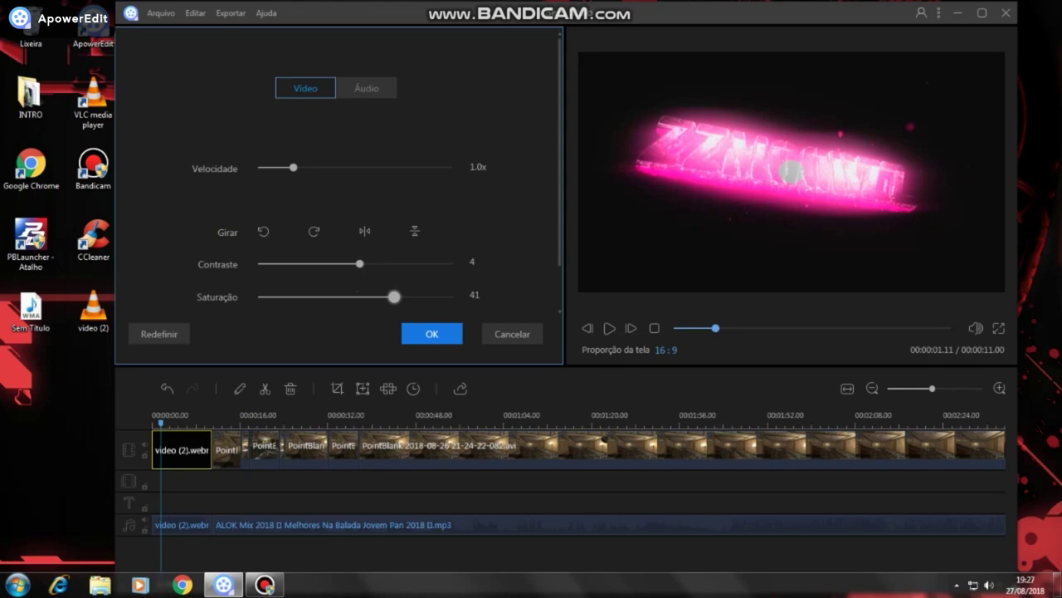
mouse_move(360, 263)
left_mouse_down()
mouse_move(310, 263)
mouse_move(354, 263)
left_mouse_up()
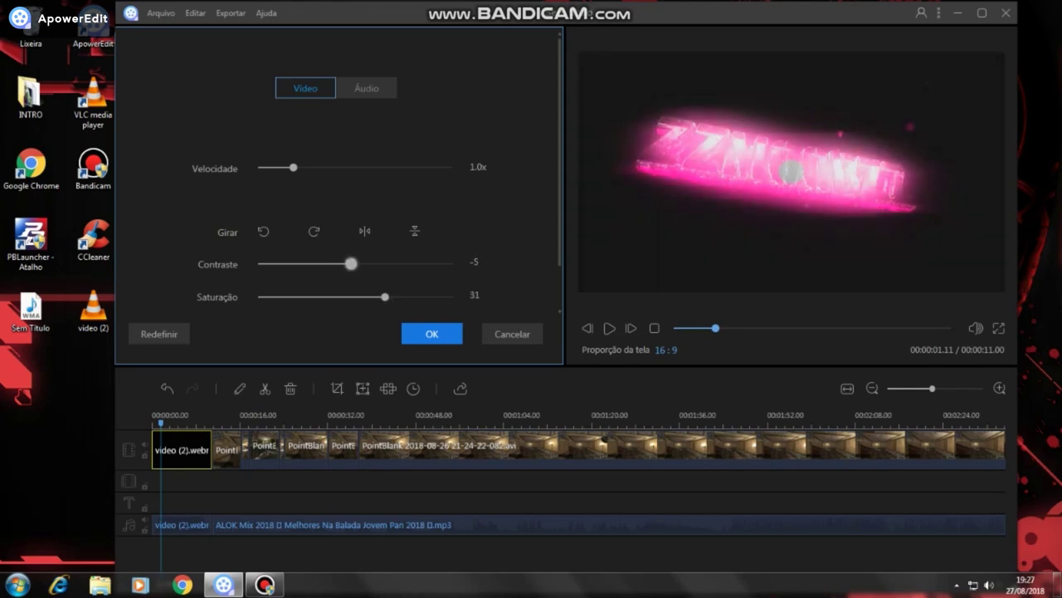
left_click(431, 334)
Play the adjusted intro through to the first gameplay clip, pause, and switch to the Bandicam recorder.
key("space")
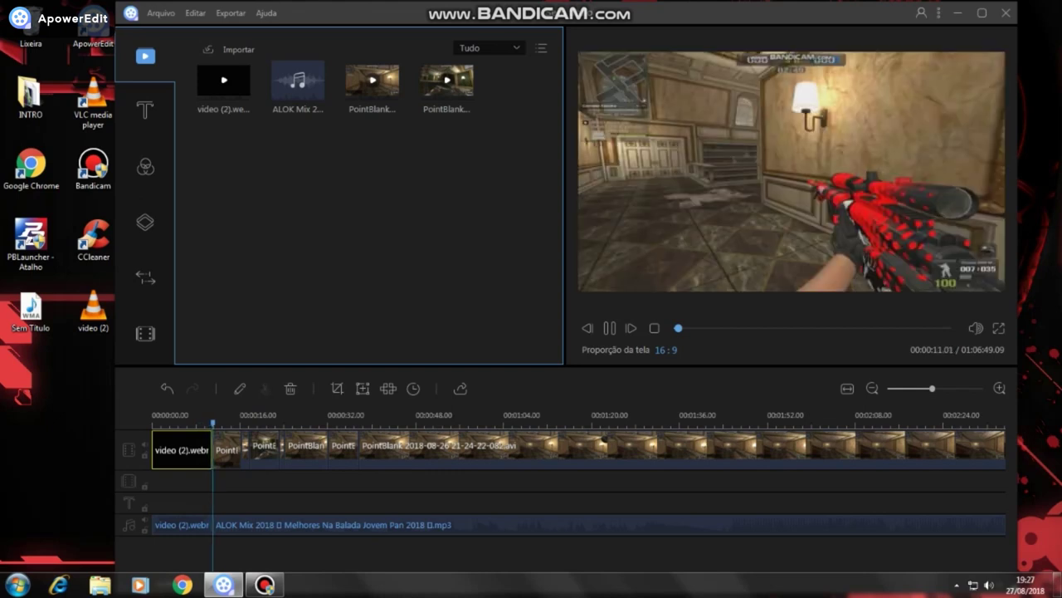
key("space")
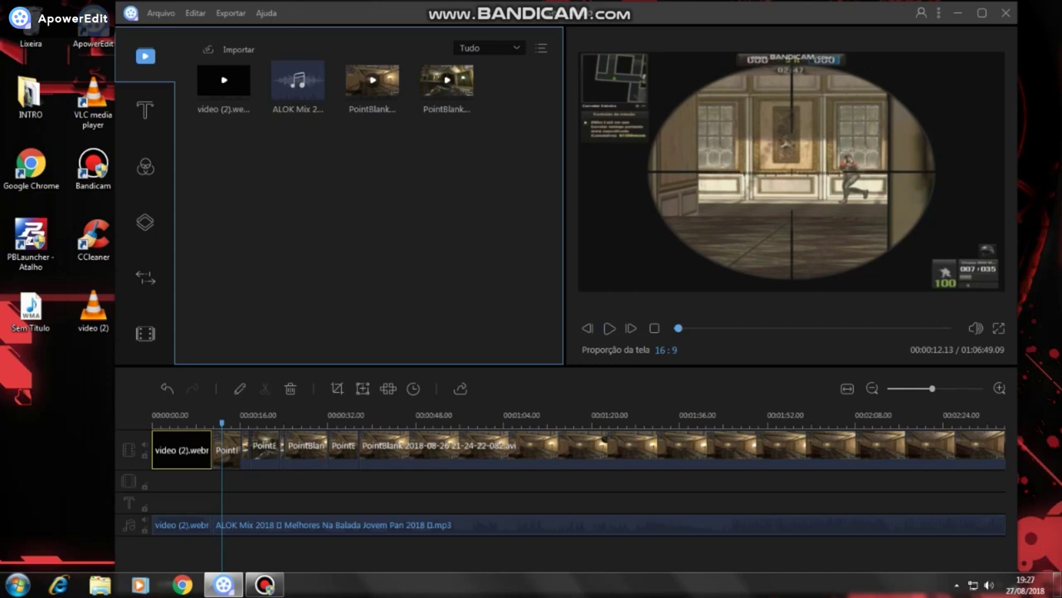
left_click(265, 584)
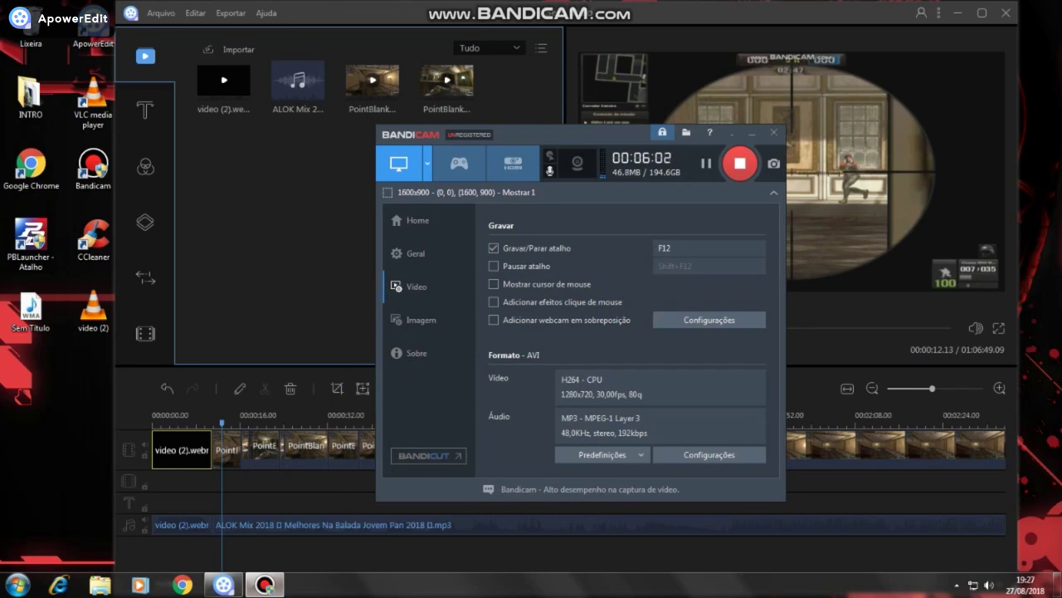